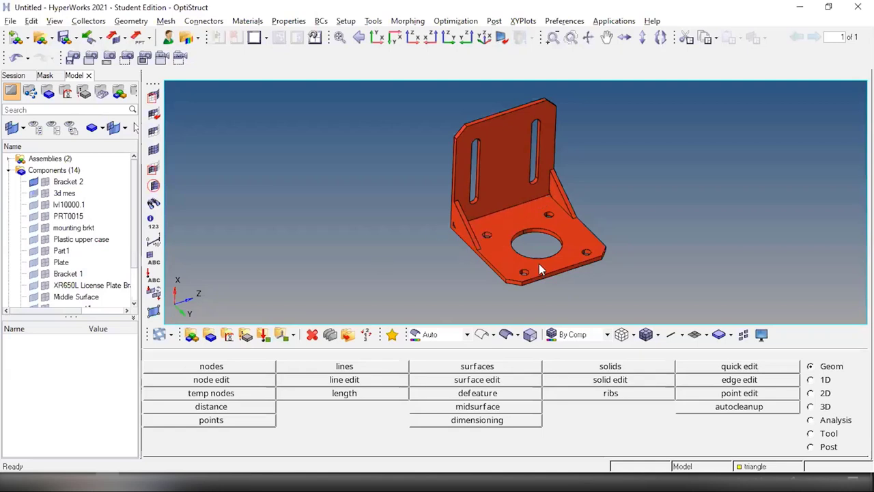
# Step: Hide the geometry of Bracket 2, display its mesh, and examine the meshed upright plate, base and gussets
pyautogui.click(36, 182)
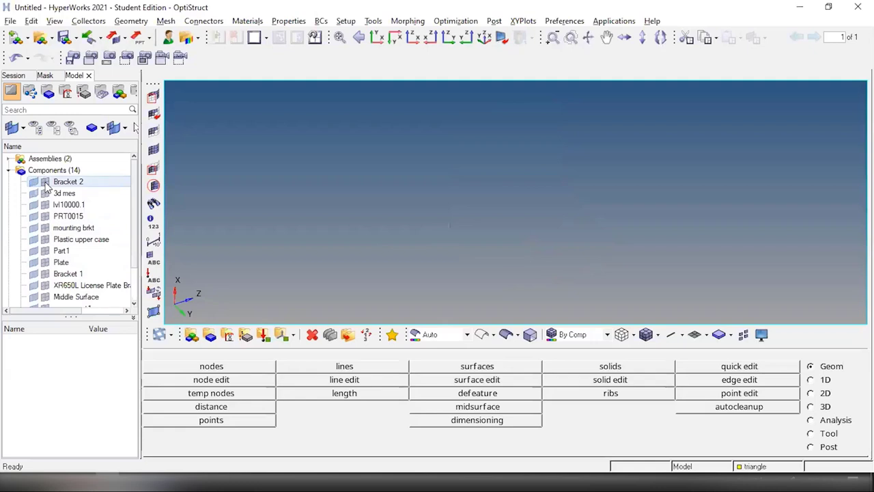
pyautogui.click(45, 183)
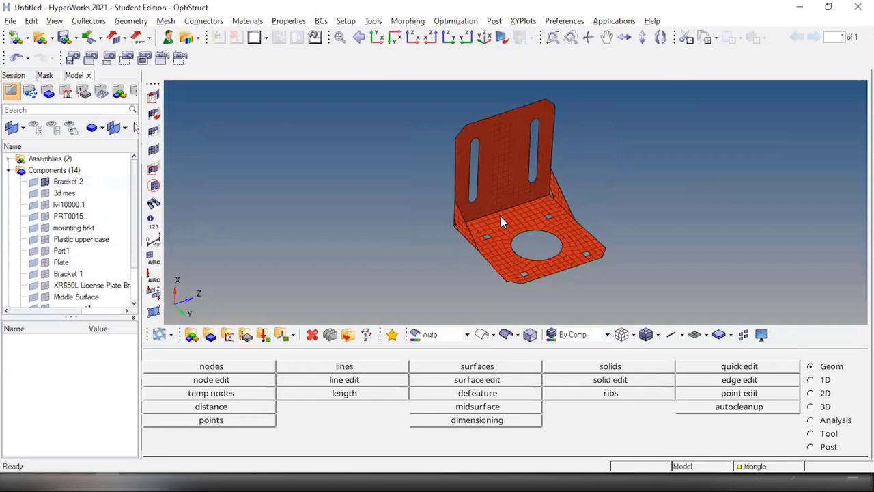
pyautogui.click(34, 183)
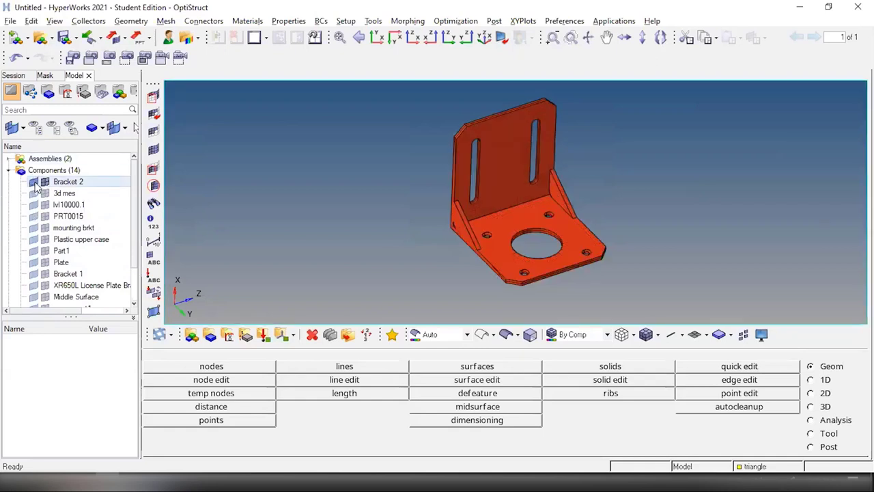
pyautogui.click(34, 183)
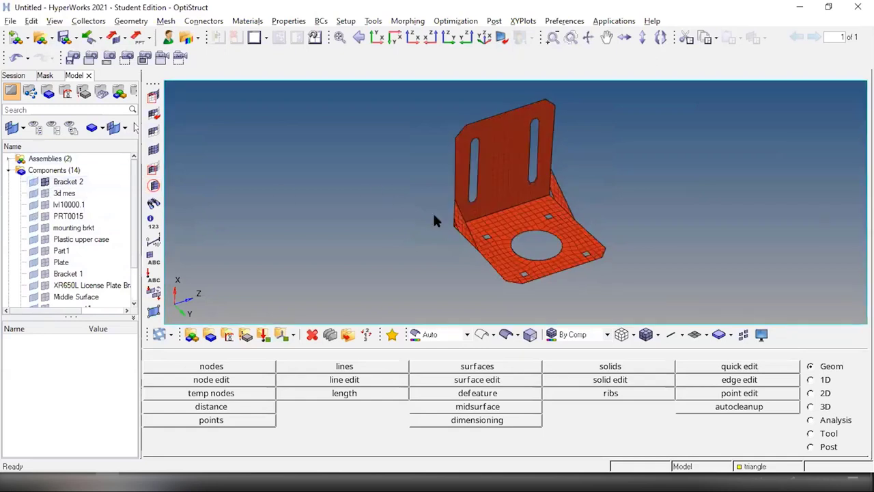
pyautogui.moveTo(510, 212)
pyautogui.keyDown('ctrl'); pyautogui.mouseDown()
pyautogui.moveTo(508, 227)
pyautogui.moveTo(448, 208)
pyautogui.mouseUp(); pyautogui.keyUp('ctrl')
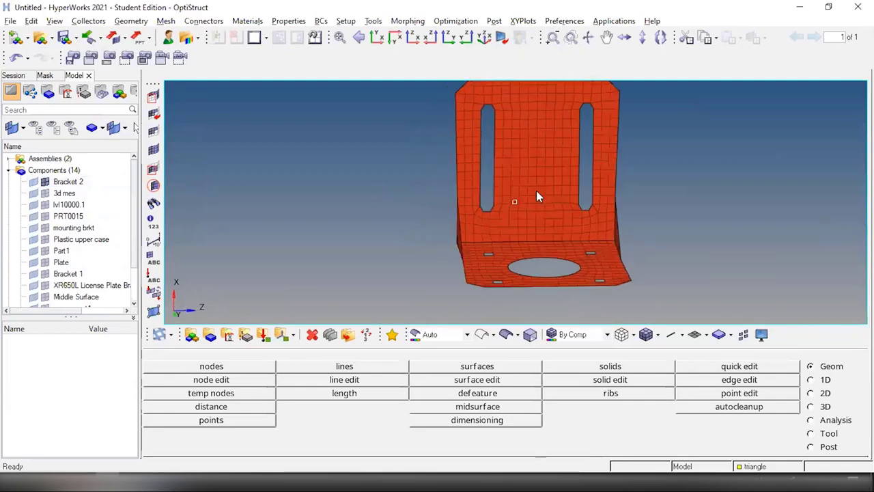
pyautogui.keyDown('ctrl'); pyautogui.moveTo(536, 190); pyautogui.dragTo(520, 201); pyautogui.keyUp('ctrl')
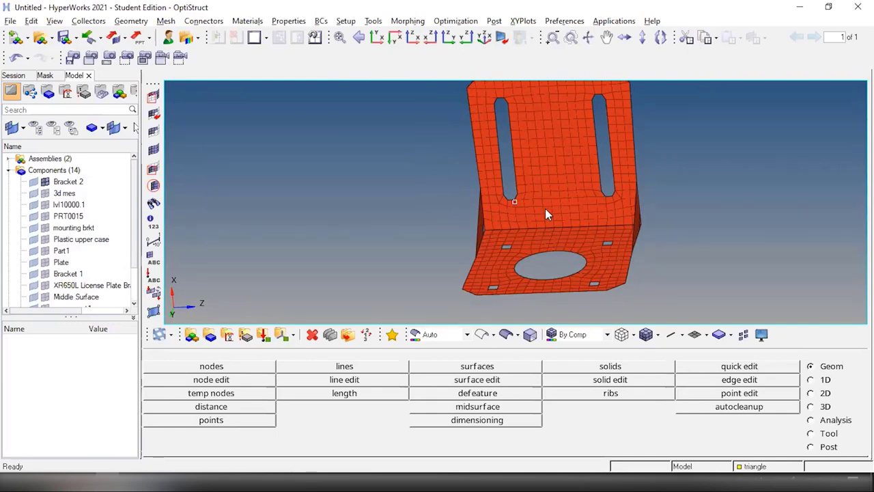
pyautogui.keyDown('ctrl'); pyautogui.moveTo(545, 208); pyautogui.dragTo(426, 241); pyautogui.keyUp('ctrl')
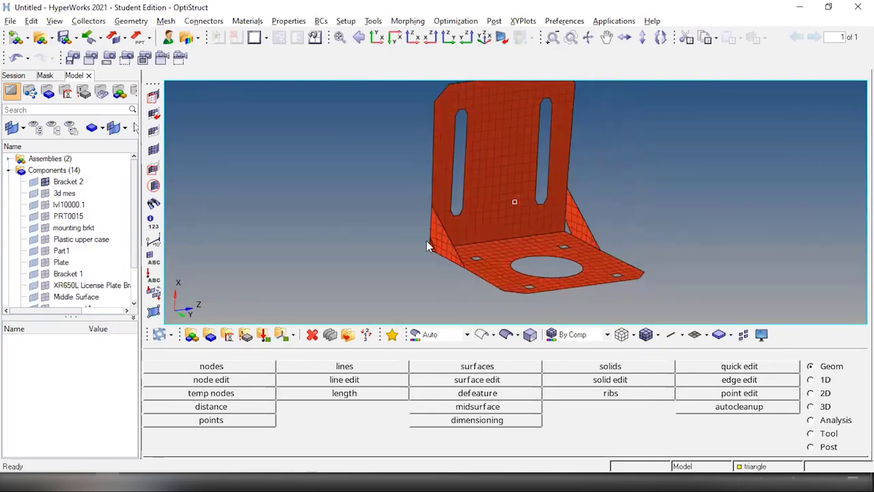
# Step: Compare Bracket 2's solid geometry with its shell mesh by displaying each alone, including a side view of the mesh
pyautogui.click(44, 193)
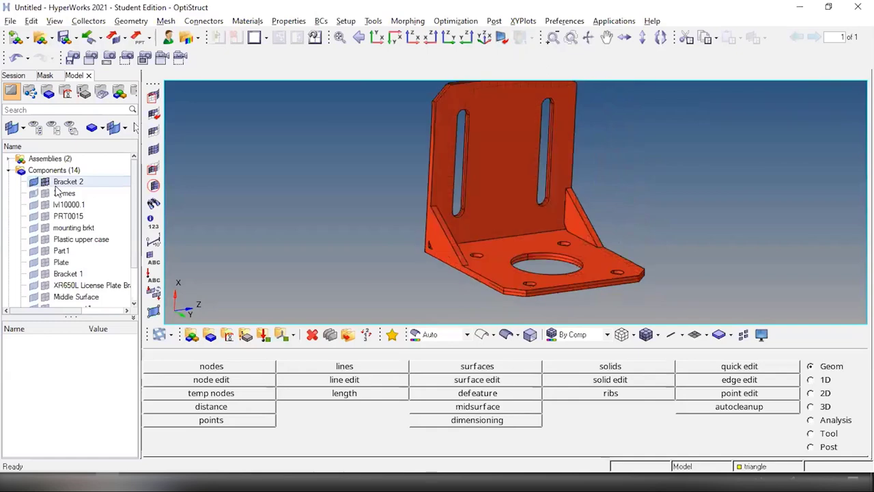
pyautogui.click(45, 182)
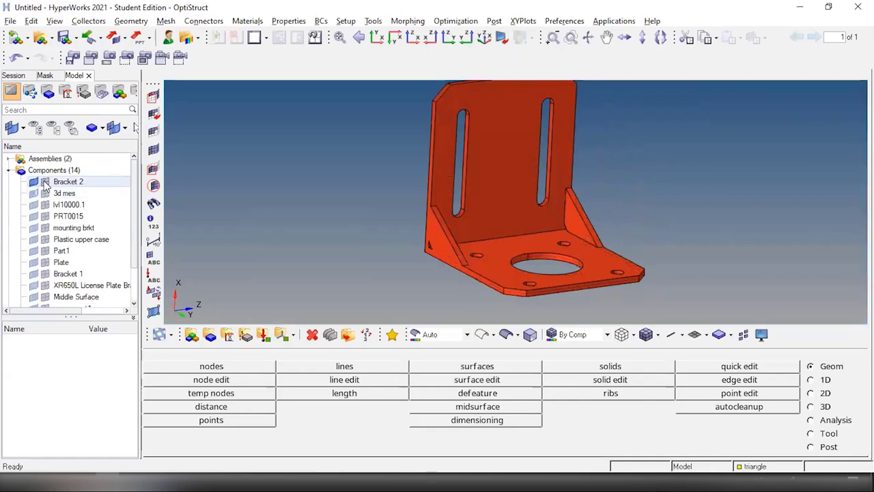
pyautogui.click(44, 182)
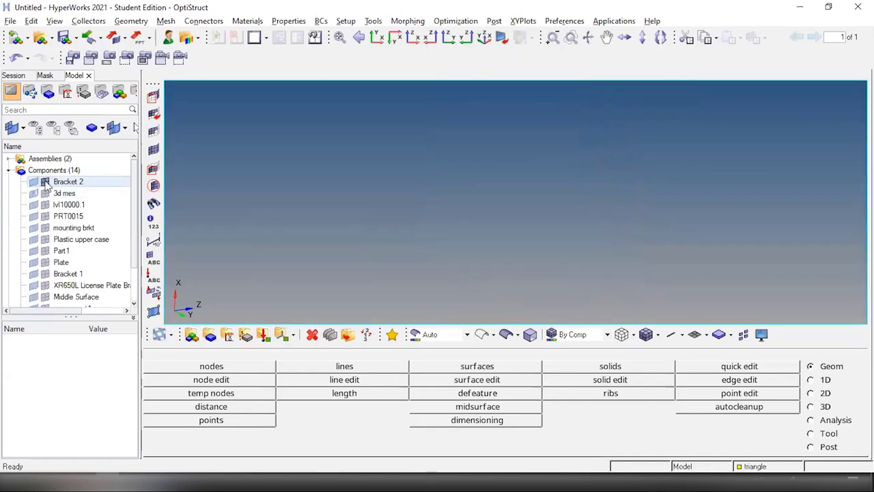
pyautogui.click(44, 181)
pyautogui.moveTo(535, 248)
pyautogui.keyDown('ctrl'); pyautogui.mouseDown()
pyautogui.moveTo(582, 226)
pyautogui.moveTo(500, 166)
pyautogui.mouseUp(); pyautogui.keyUp('ctrl')
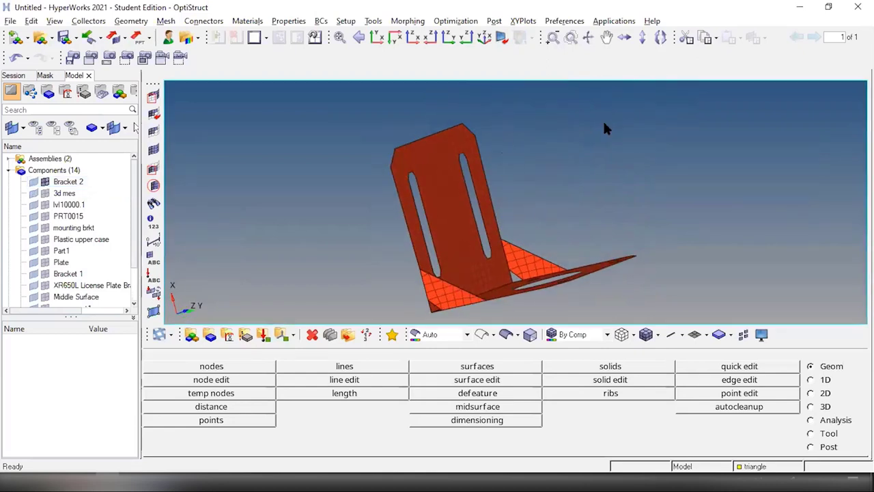
pyautogui.moveTo(364, 233)
pyautogui.keyDown('ctrl'); pyautogui.mouseDown()
pyautogui.moveTo(513, 184)
pyautogui.moveTo(513, 201)
pyautogui.moveTo(559, 205)
pyautogui.mouseUp(); pyautogui.keyUp('ctrl')
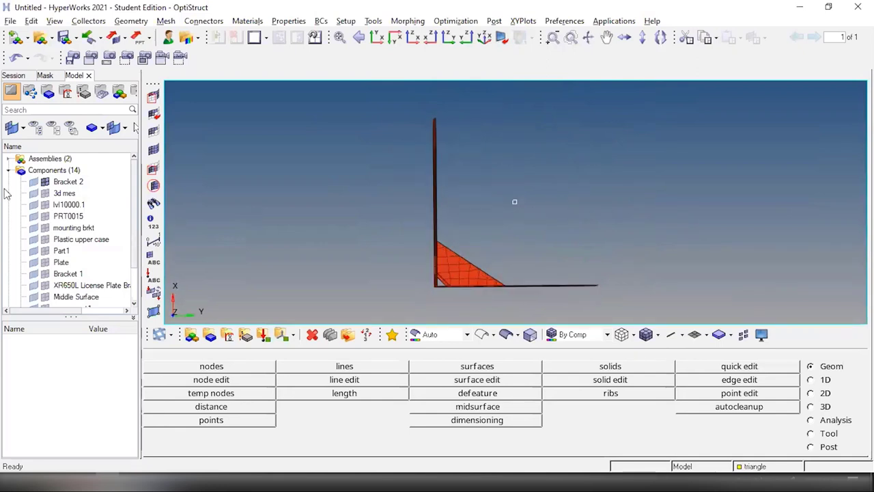
# Step: Display Bracket 2's geometry together with its mesh and examine the base plate's thickness and edges
pyautogui.click(44, 182)
pyautogui.scroll(6, 586, 289)
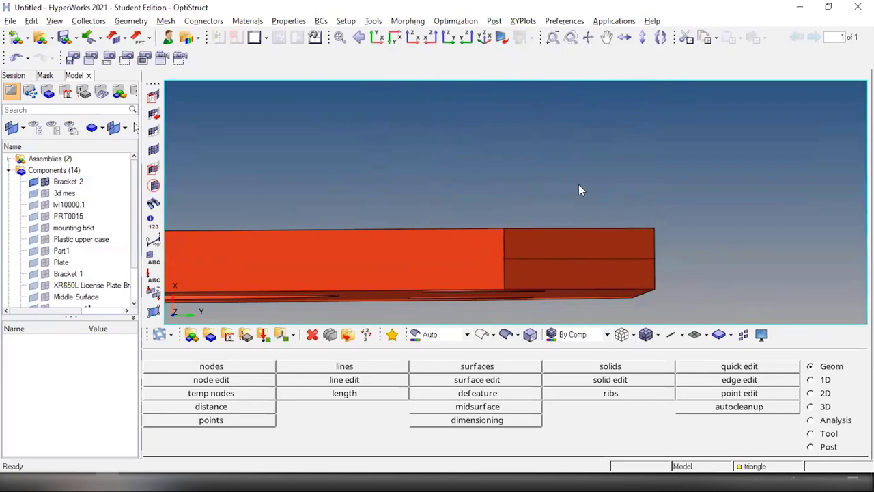
pyautogui.scroll(-3, 568, 213)
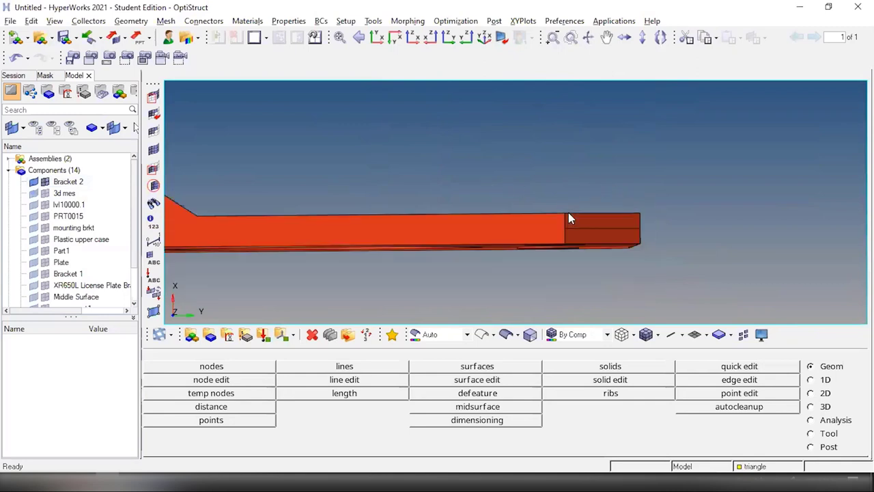
pyautogui.keyDown('ctrl'); pyautogui.moveTo(493, 216); pyautogui.dragTo(549, 171); pyautogui.keyUp('ctrl')
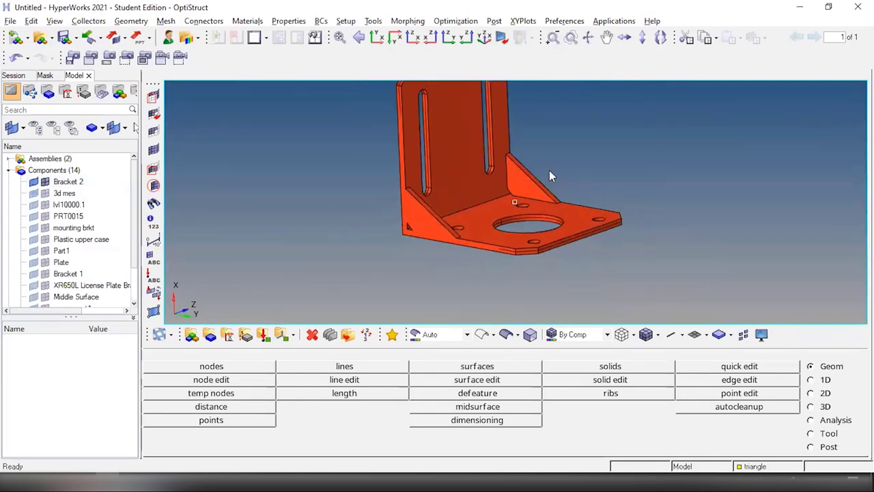
pyautogui.keyDown('ctrl'); pyautogui.moveTo(593, 212); pyautogui.dragTo(502, 191); pyautogui.keyUp('ctrl')
pyautogui.scroll(3, 505, 254)
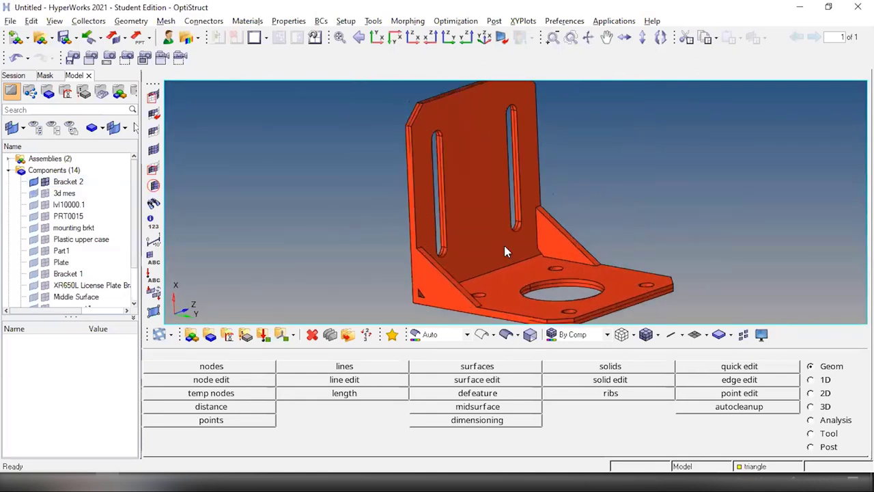
pyautogui.scroll(-2, 500, 244)
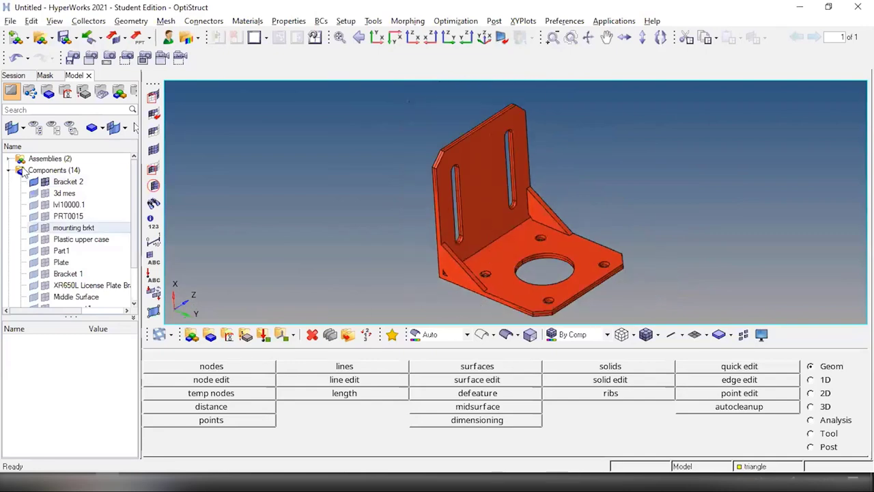
# Step: Compare the wireframe and shaded geometry displays against the mesh around the bracket's gusset and bend
pyautogui.click(482, 335)
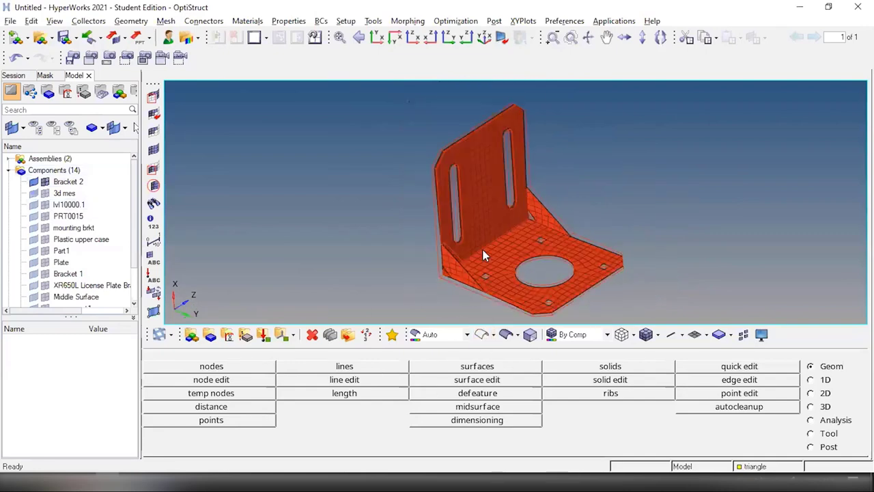
pyautogui.scroll(3, 533, 252)
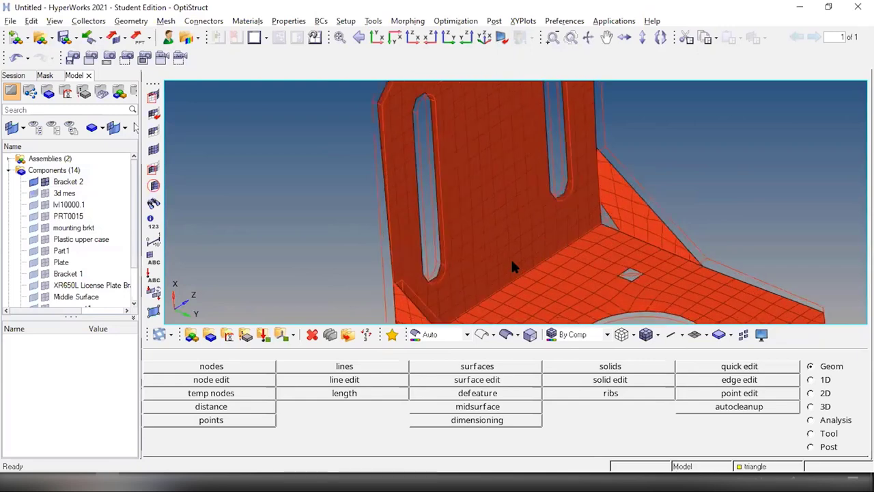
pyautogui.scroll(2, 473, 263)
pyautogui.click(506, 334)
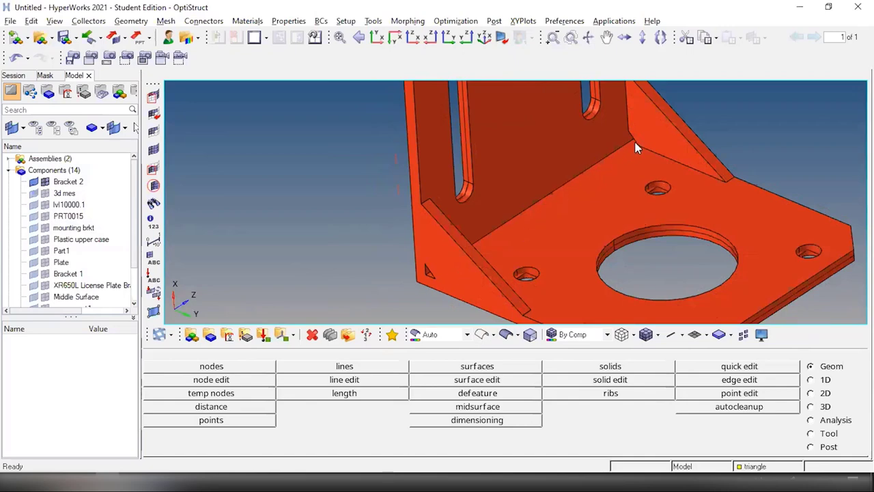
pyautogui.click(481, 336)
pyautogui.scroll(3, 475, 249)
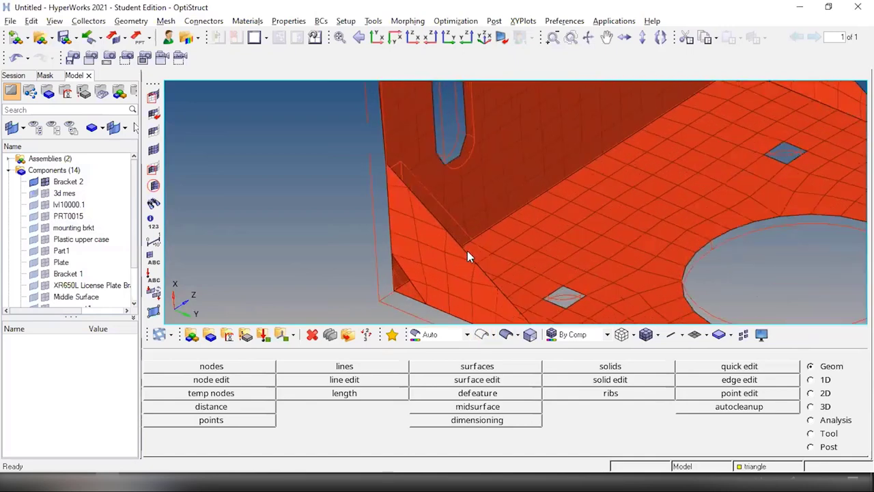
# Step: Add temporary nodes at three neighbouring mesh nodes along the bend between upright plate and base, beside the near gusset
pyautogui.hotkey('shift', 'F2')
pyautogui.click(492, 230)
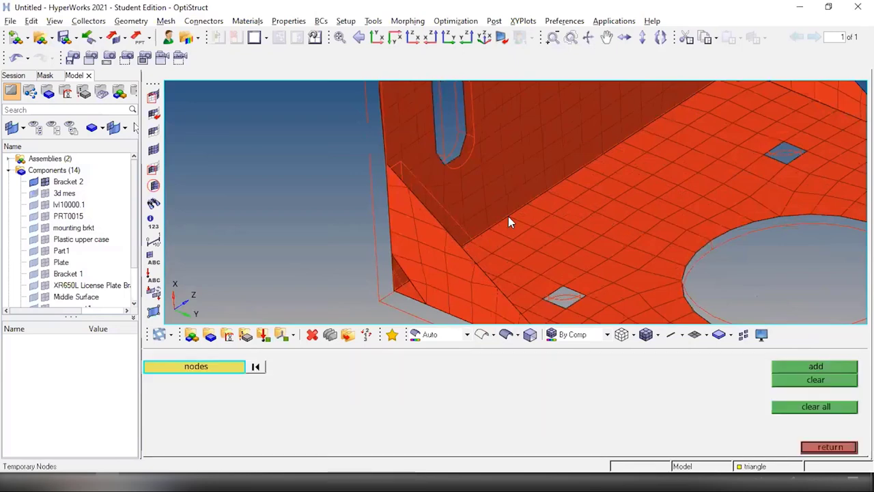
pyautogui.click(512, 213)
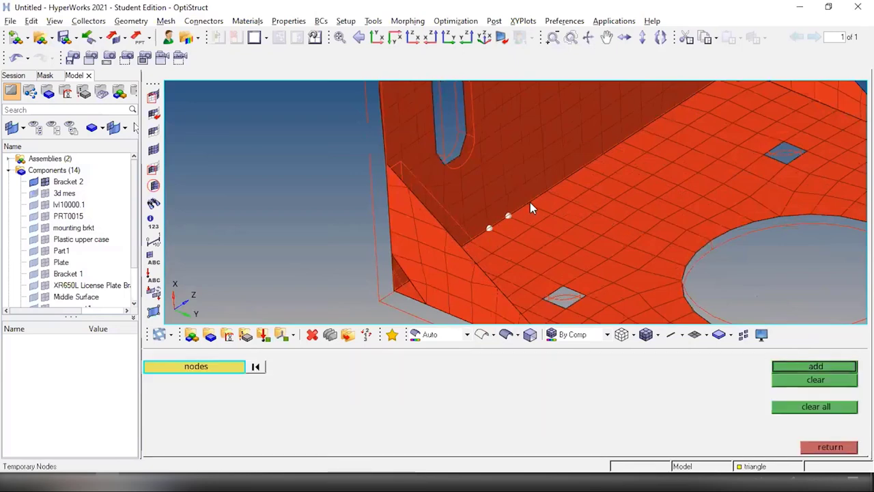
pyautogui.click(529, 204)
pyautogui.keyDown('shift'); pyautogui.moveTo(478, 197); pyautogui.dragTo(527, 236); pyautogui.keyUp('shift')
pyautogui.middleClick(515, 228)
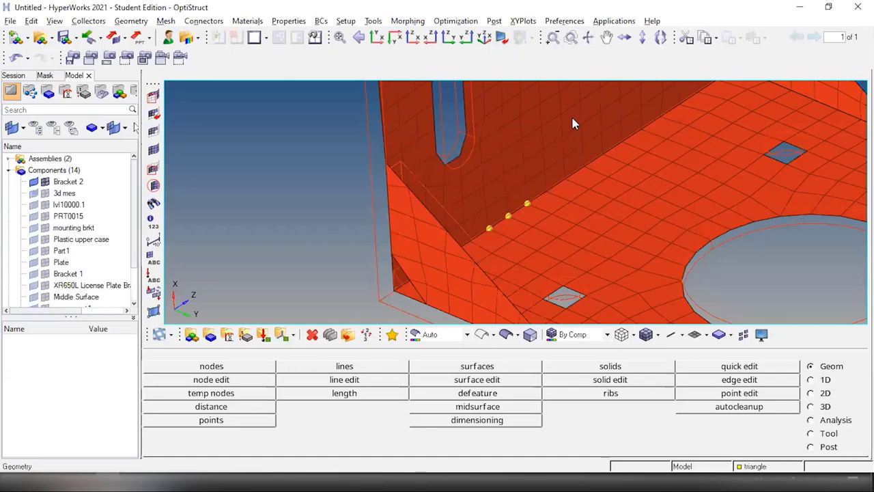
# Step: Mask a two-by-two block of four base-plate elements between the temporary nodes and the large central hole
pyautogui.scroll(-5, 574, 123)
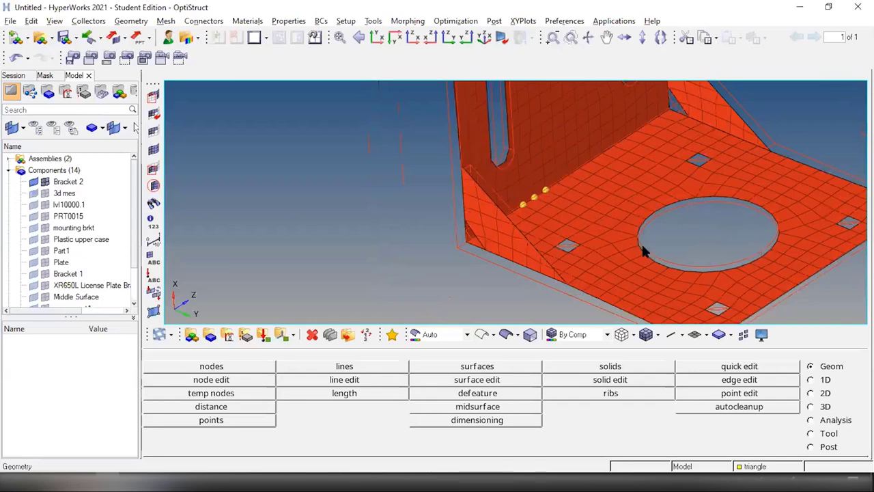
pyautogui.keyDown('ctrl'); pyautogui.moveTo(646, 250); pyautogui.dragTo(565, 234, button='right'); pyautogui.keyUp('ctrl')
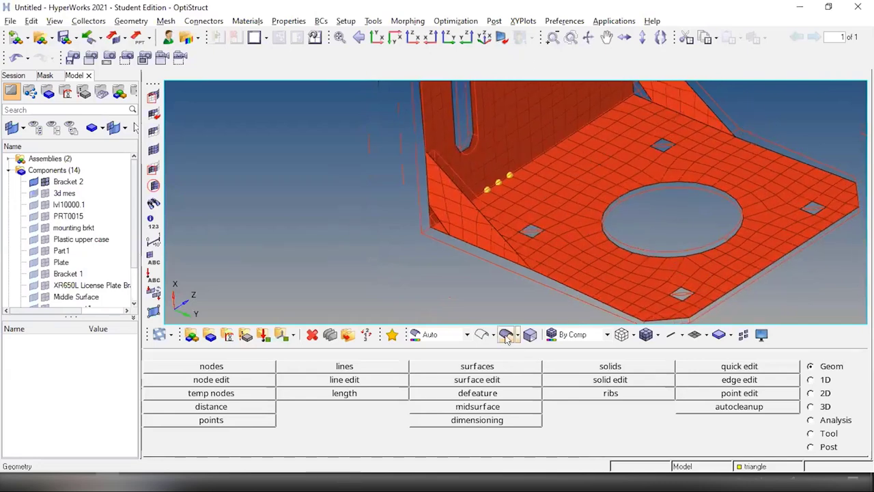
pyautogui.keyDown('ctrl'); pyautogui.moveTo(585, 175); pyautogui.dragTo(557, 183, button='right'); pyautogui.keyUp('ctrl')
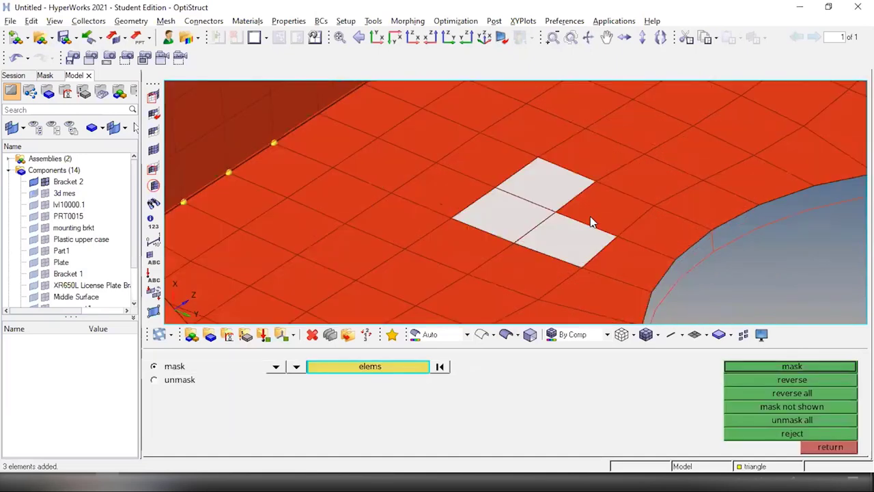
pyautogui.click(589, 230)
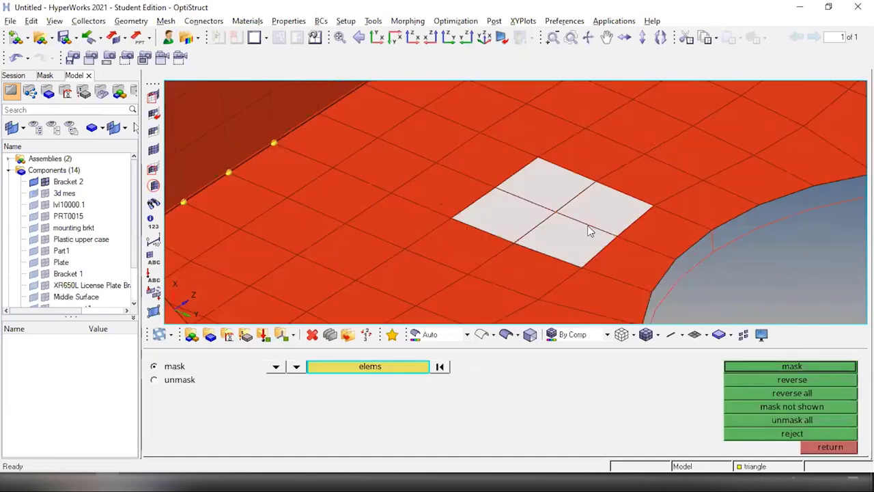
pyautogui.scroll(-2, 587, 235)
pyautogui.middleClick(588, 247)
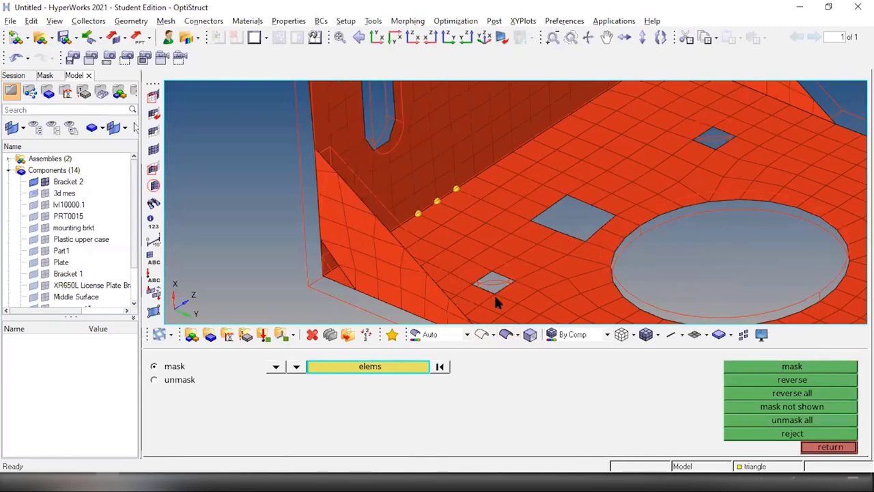
# Step: Switch between shaded and wireframe geometry to compare the base plate's modelled holes with the mesh openings and masked gap
pyautogui.click(483, 335)
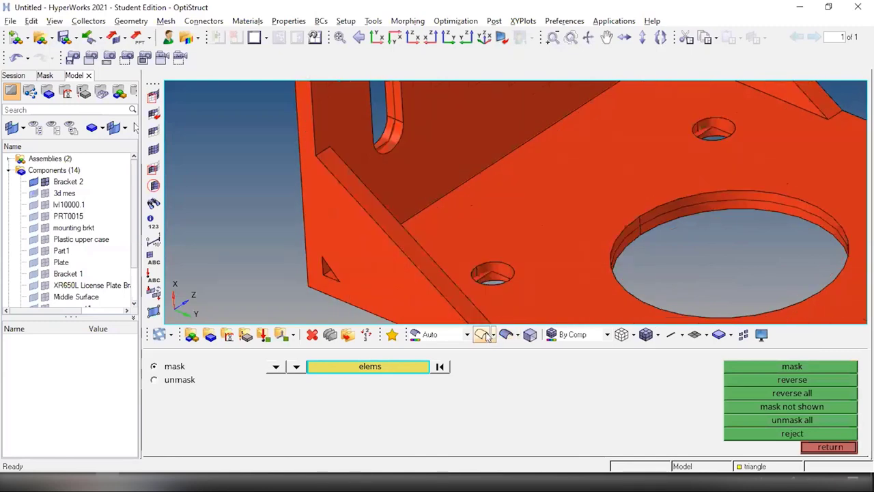
pyautogui.click(483, 334)
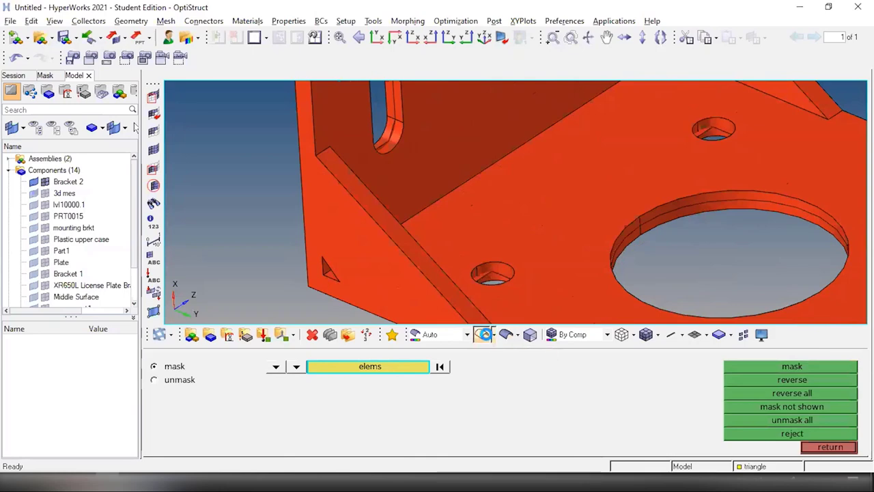
pyautogui.click(505, 334)
pyautogui.scroll(-5, 637, 211)
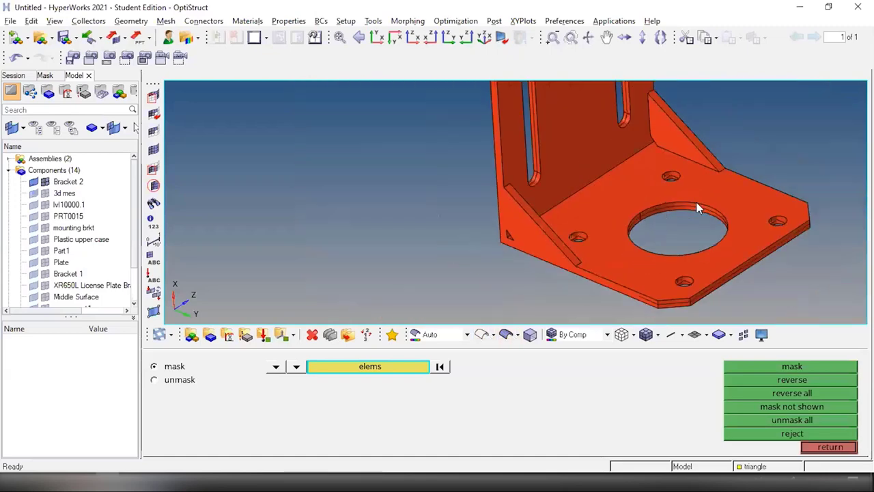
pyautogui.click(482, 334)
pyautogui.scroll(3, 693, 224)
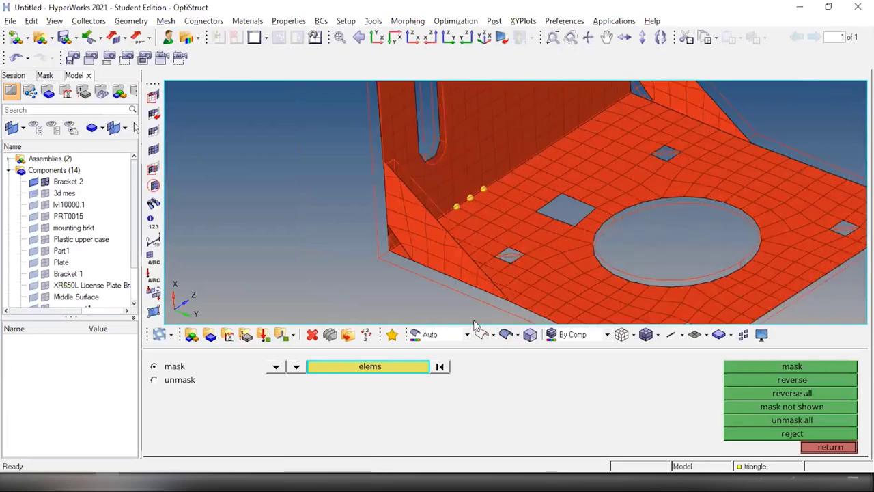
pyautogui.click(513, 336)
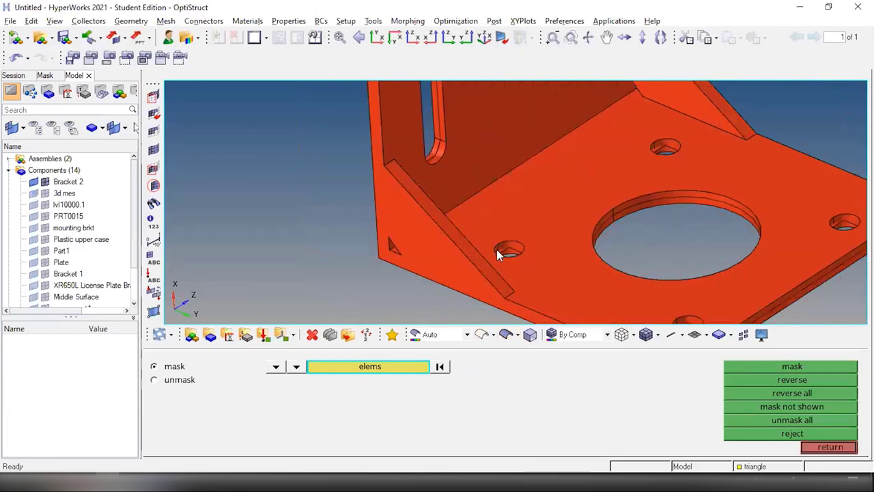
pyautogui.click(481, 334)
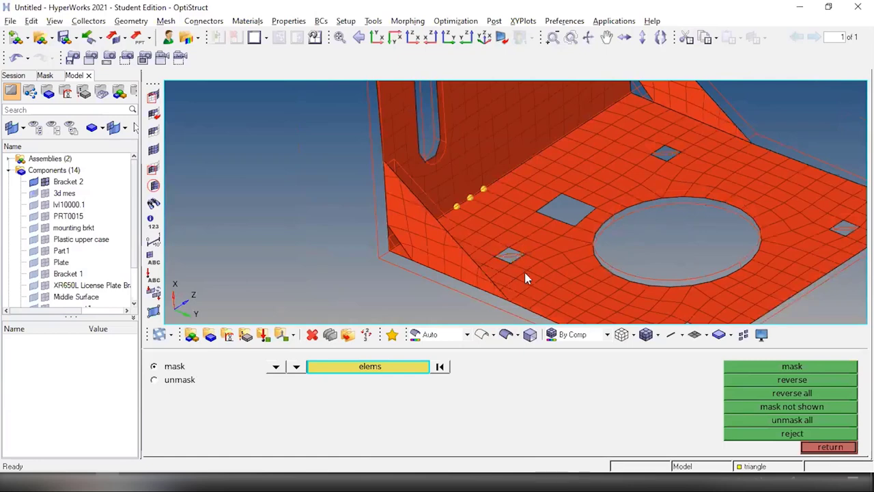
# Step: Compare shaded and wireframe geometry with the mesh at the far gusset's inner corner, where it meets the upright and base plates
pyautogui.moveTo(656, 182)
pyautogui.keyDown('ctrl'); pyautogui.mouseDown()
pyautogui.moveTo(600, 148)
pyautogui.moveTo(656, 191)
pyautogui.mouseUp(); pyautogui.keyUp('ctrl')
pyautogui.scroll(2, 638, 181)
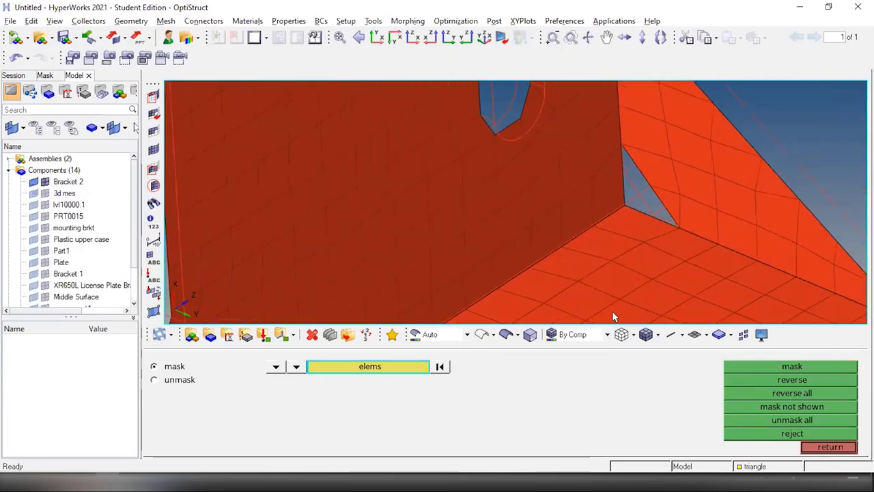
pyautogui.click(506, 334)
pyautogui.scroll(3, 630, 179)
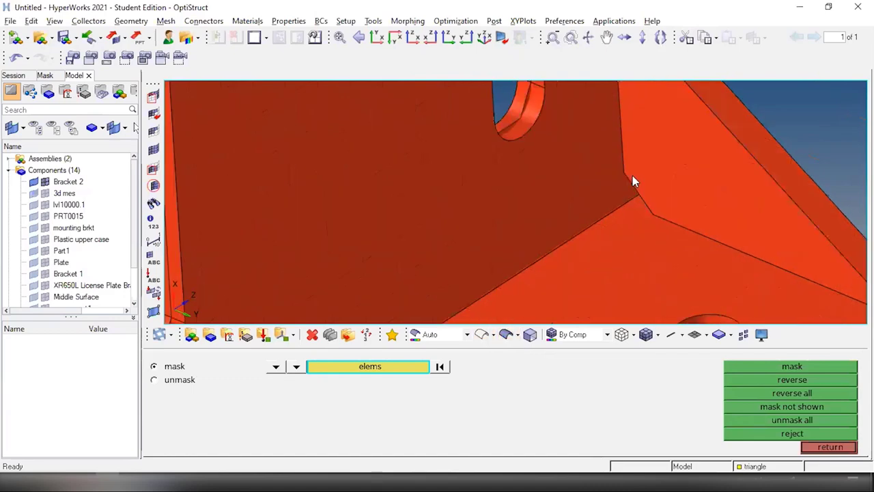
pyautogui.keyDown('ctrl'); pyautogui.moveTo(506, 264); pyautogui.dragTo(594, 269); pyautogui.keyUp('ctrl')
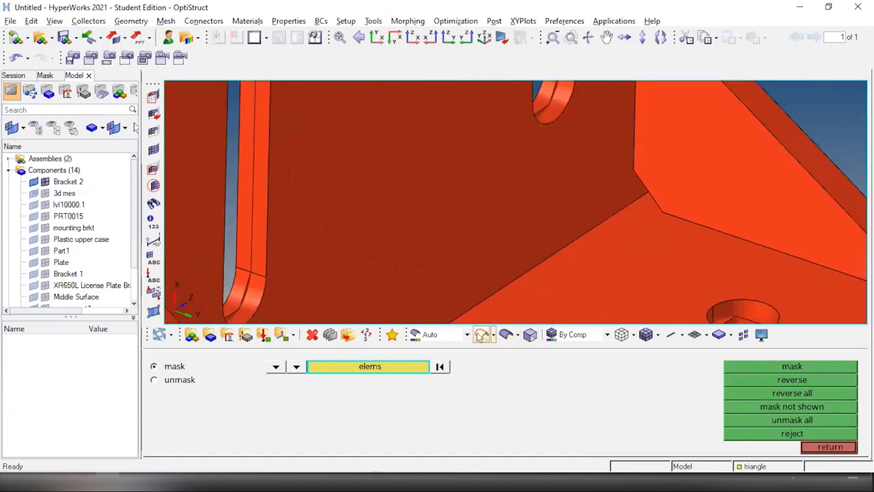
pyautogui.keyDown('ctrl'); pyautogui.moveTo(679, 185); pyautogui.dragTo(633, 146); pyautogui.keyUp('ctrl')
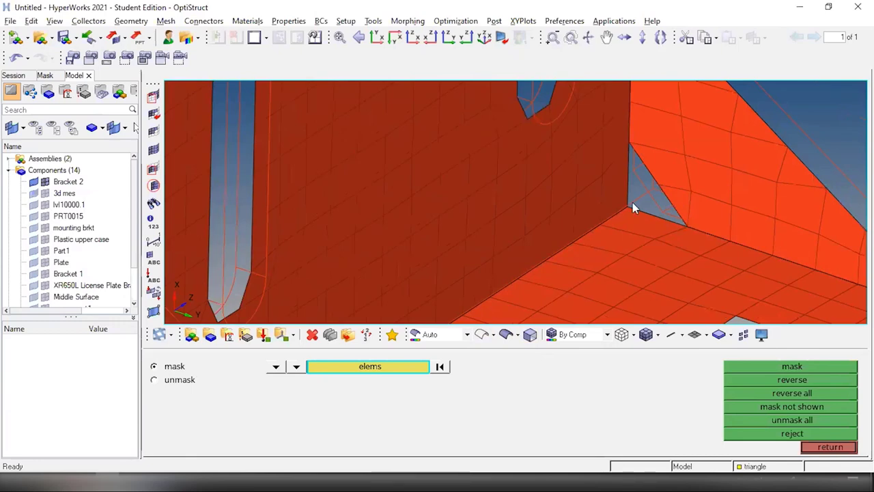
pyautogui.scroll(-10, 633, 204)
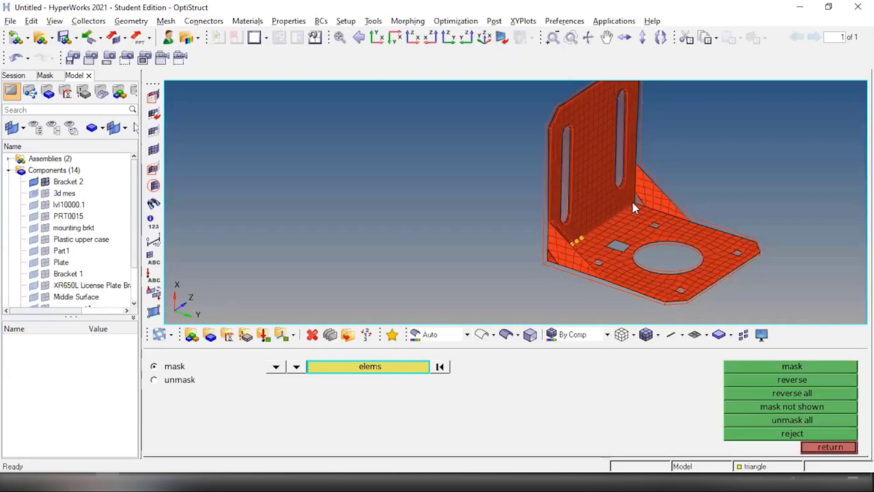
# Step: Unmask all elements to restore the hidden block in the bracket's base plate
pyautogui.press('Escape')
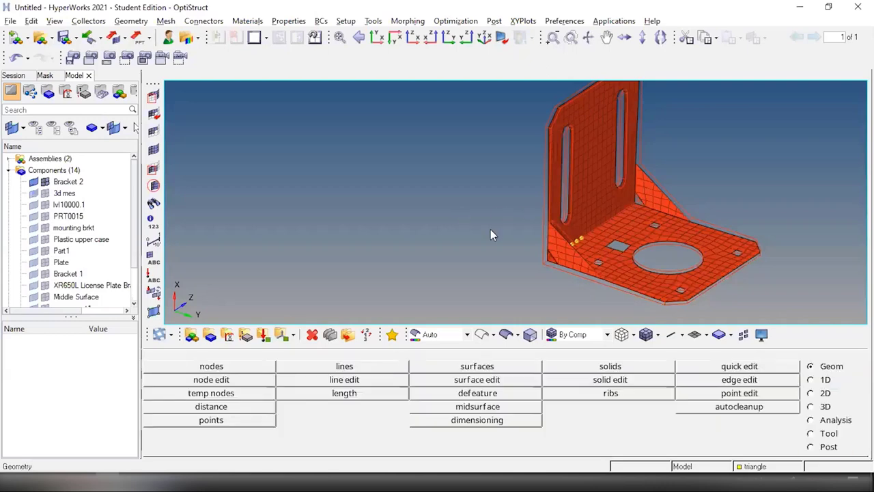
pyautogui.scroll(-3, 492, 235)
pyautogui.press('F5')
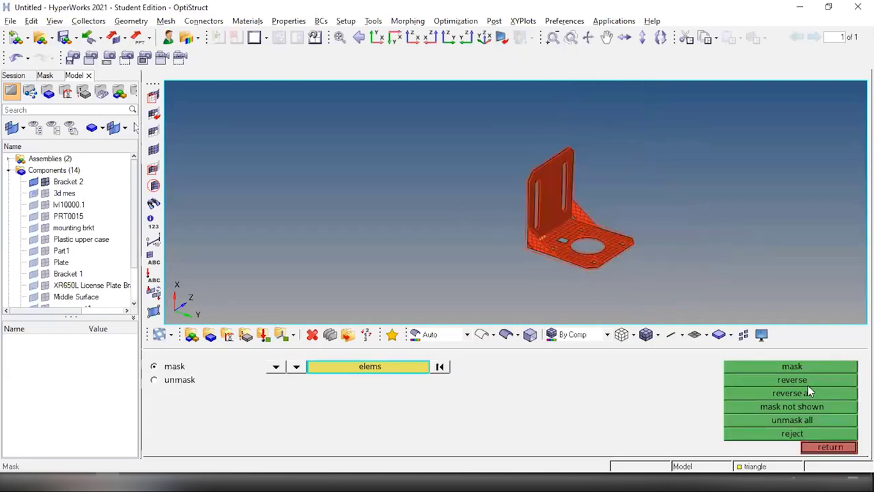
pyautogui.press('Escape')
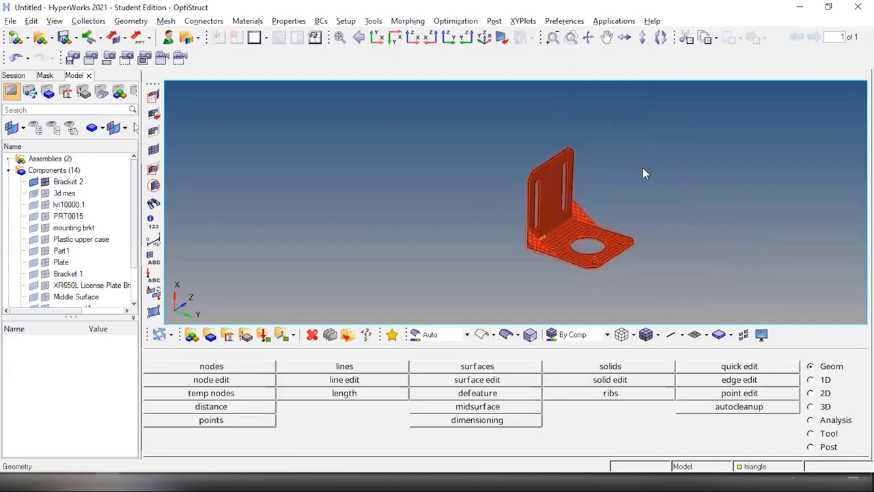
# Step: Window-select the whole bracket mesh as elements for the Delete command to read the element count, without deleting anything
pyautogui.press('F2')
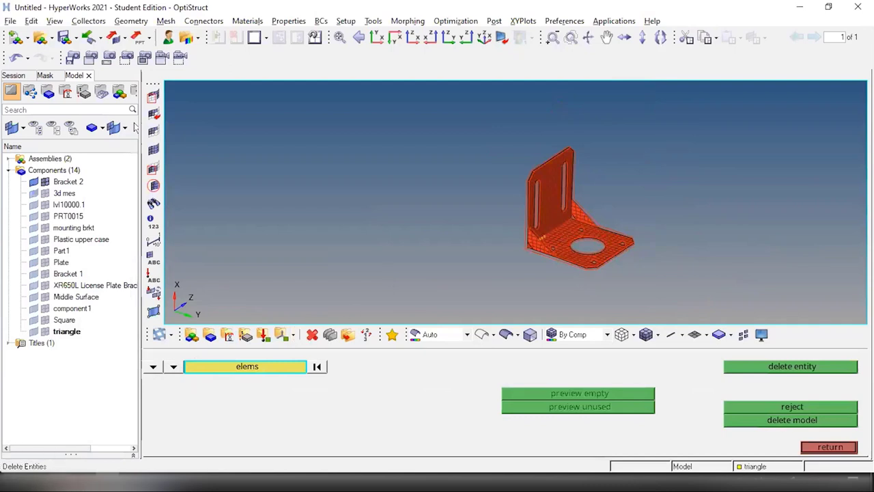
pyautogui.keyDown('shift'); pyautogui.moveTo(436, 128); pyautogui.dragTo(705, 285); pyautogui.keyUp('shift')
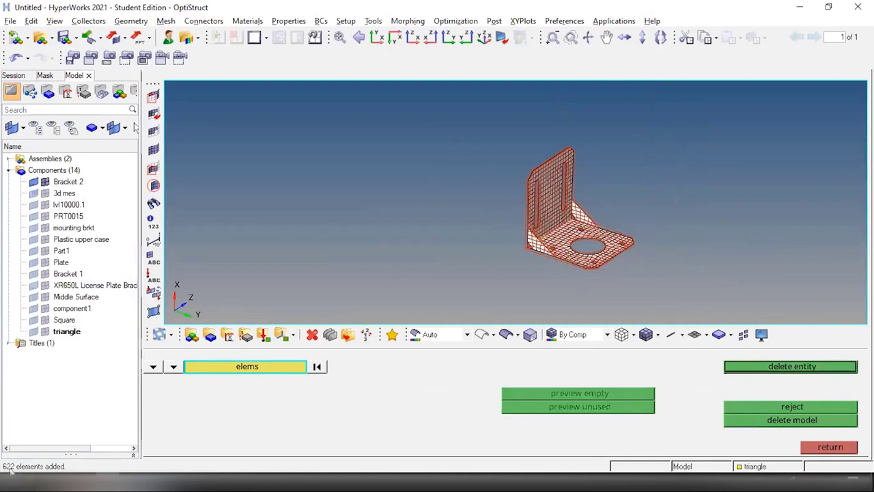
pyautogui.keyDown('ctrl'); pyautogui.moveTo(597, 181); pyautogui.dragTo(565, 198); pyautogui.keyUp('ctrl')
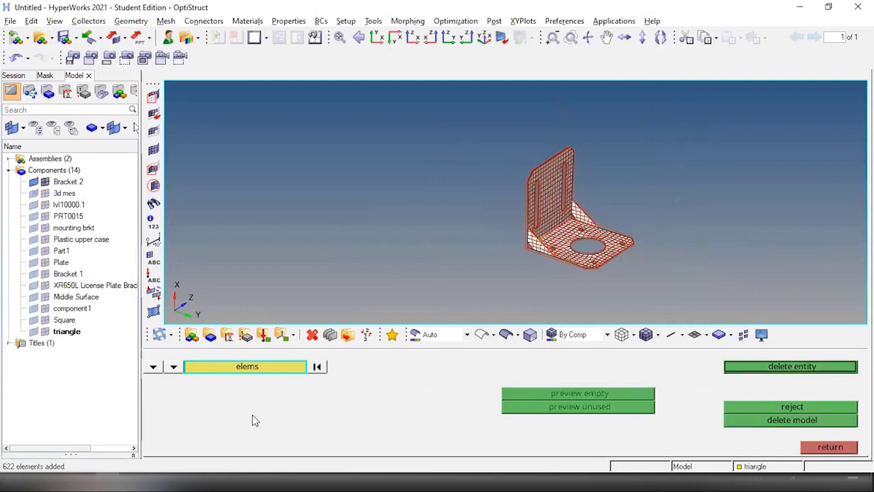
pyautogui.click(154, 369)
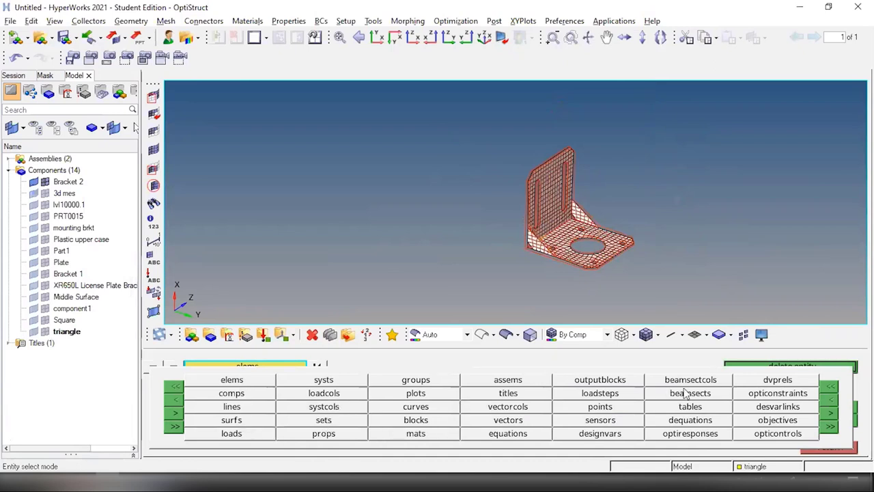
# Step: Window-select all the bracket's mesh nodes for the temporary nodes command to read the node count, without adding them
pyautogui.hotkey('shift', 'F2')
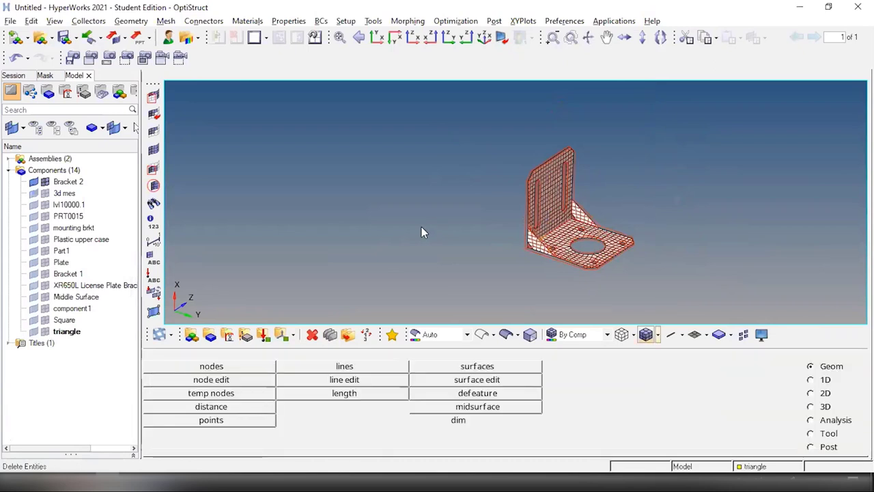
pyautogui.moveTo(415, 132); pyautogui.dragTo(719, 301)
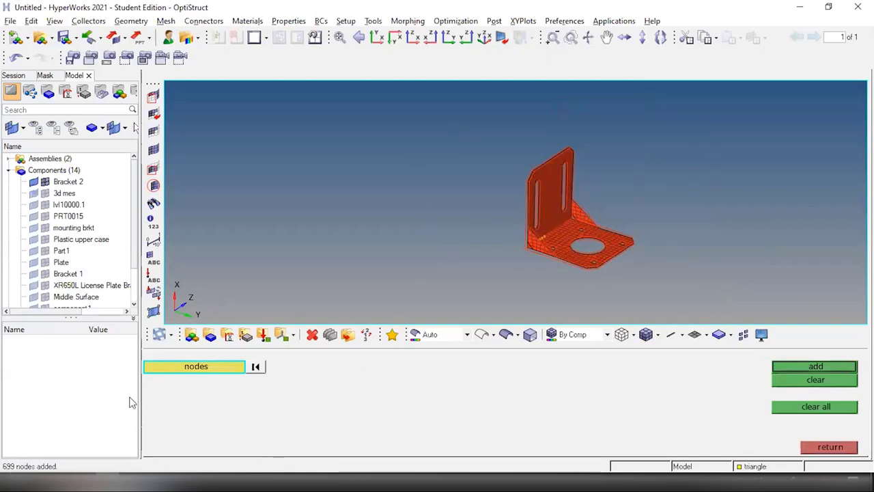
pyautogui.press('Escape')
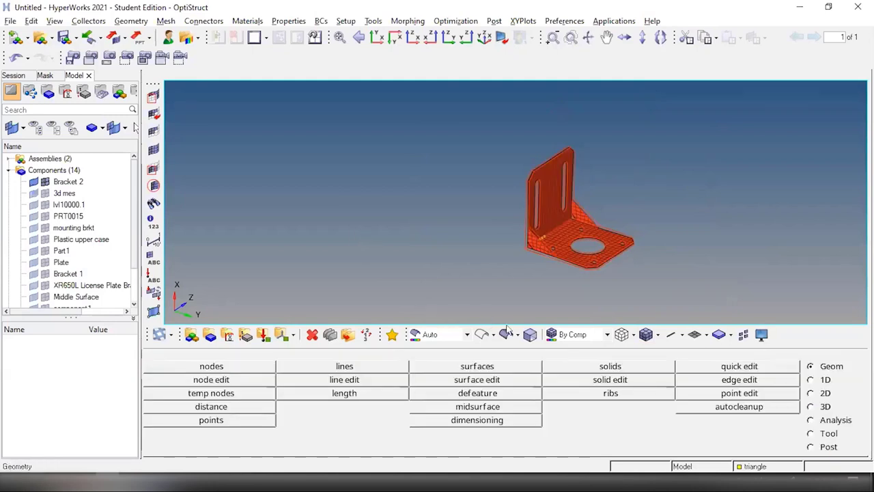
# Step: Shade the geometry and window-select all bracket surfaces for the Delete command to read the surface count, without deleting anything
pyautogui.click(507, 334)
pyautogui.press('F2')
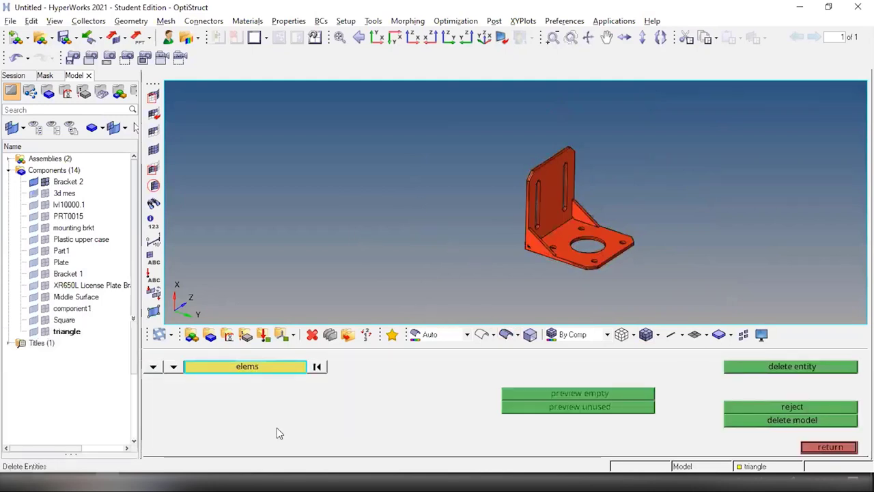
pyautogui.click(172, 366)
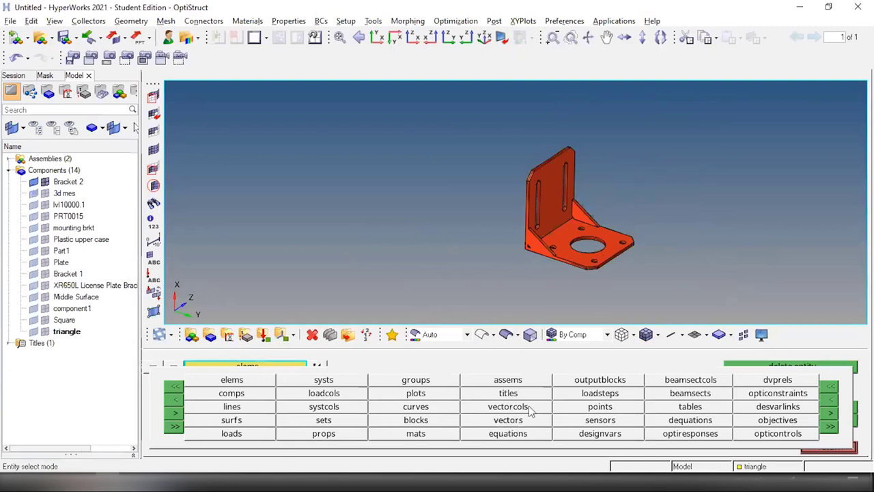
pyautogui.click(153, 366)
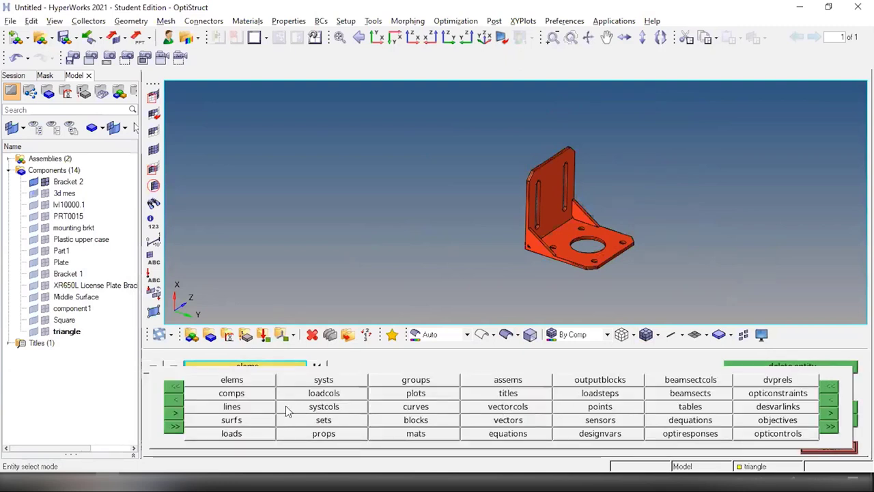
pyautogui.click(252, 421)
pyautogui.keyDown('shift'); pyautogui.moveTo(460, 136); pyautogui.dragTo(745, 297); pyautogui.keyUp('shift')
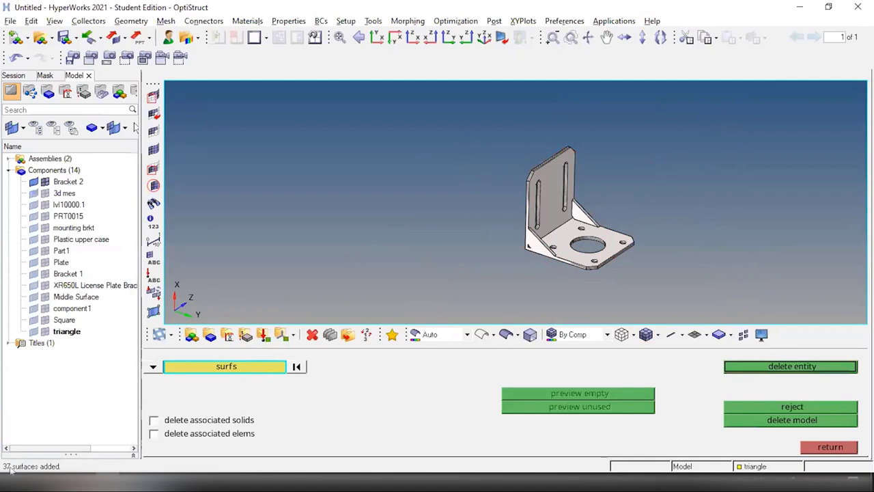
pyautogui.press('Escape')
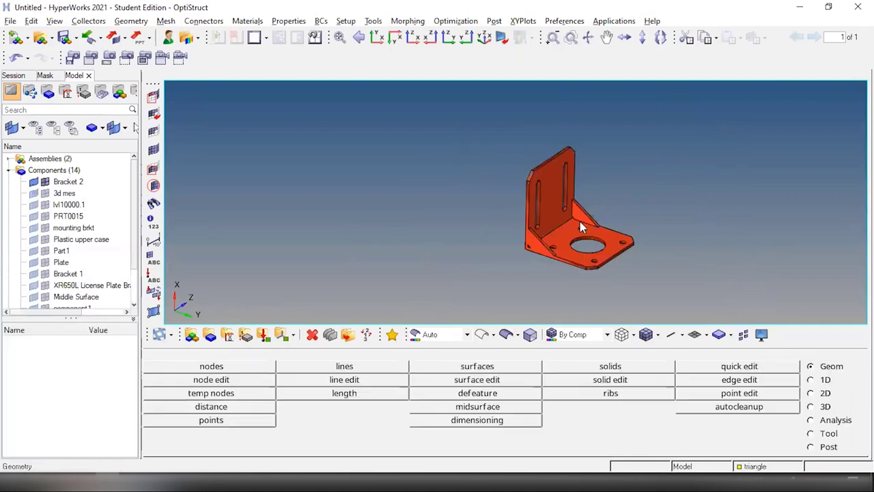
# Step: Compare the complete bracket in wireframe geometry over its mesh and in shaded geometry
pyautogui.scroll(3, 580, 221)
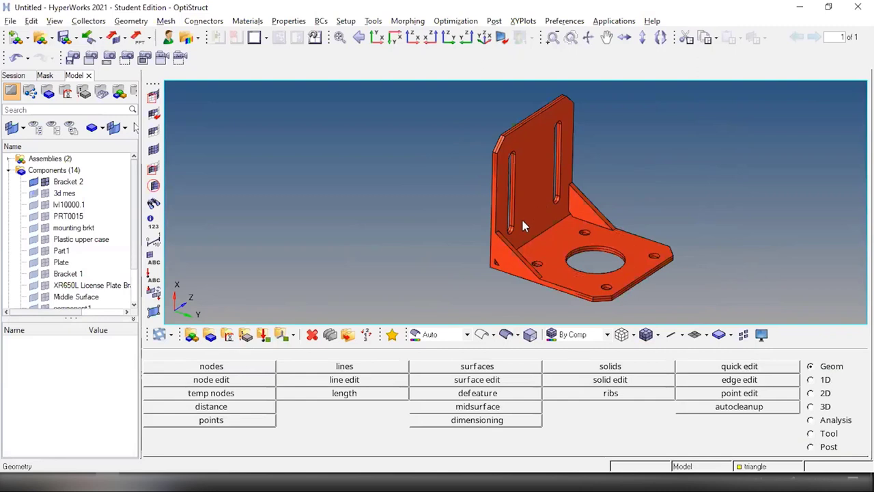
pyautogui.click(482, 334)
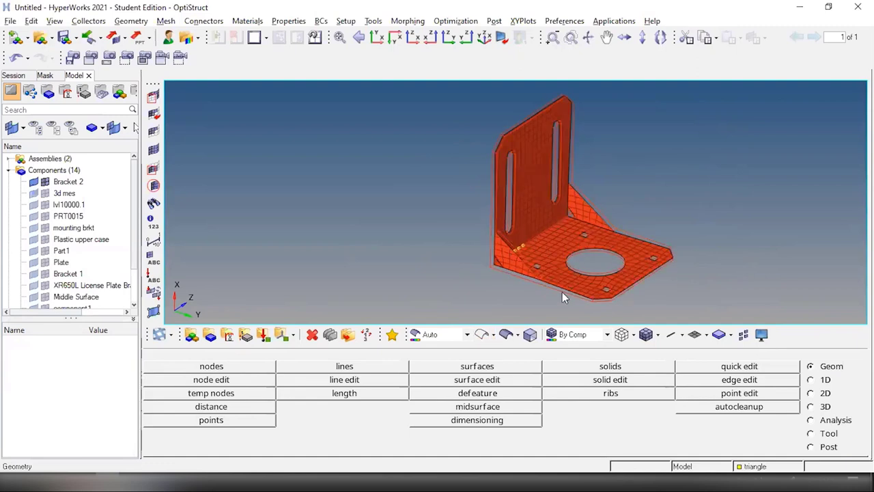
pyautogui.click(506, 334)
pyautogui.scroll(1, 495, 161)
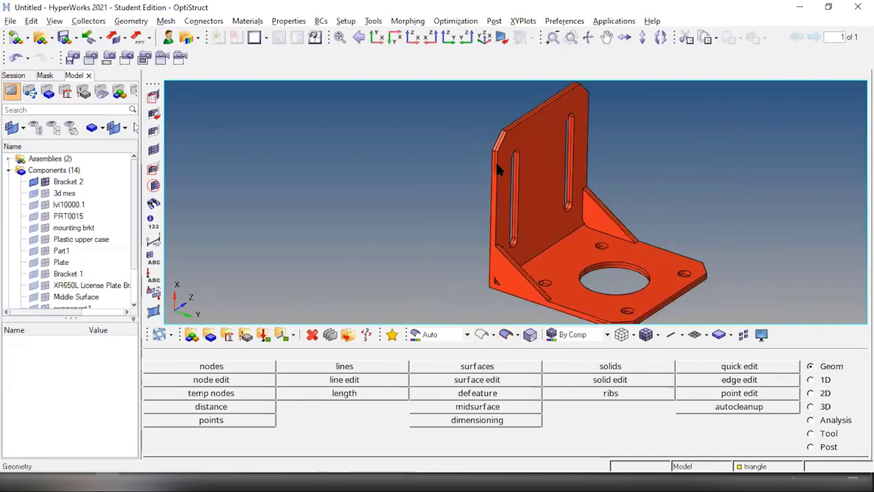
pyautogui.scroll(-3, 502, 229)
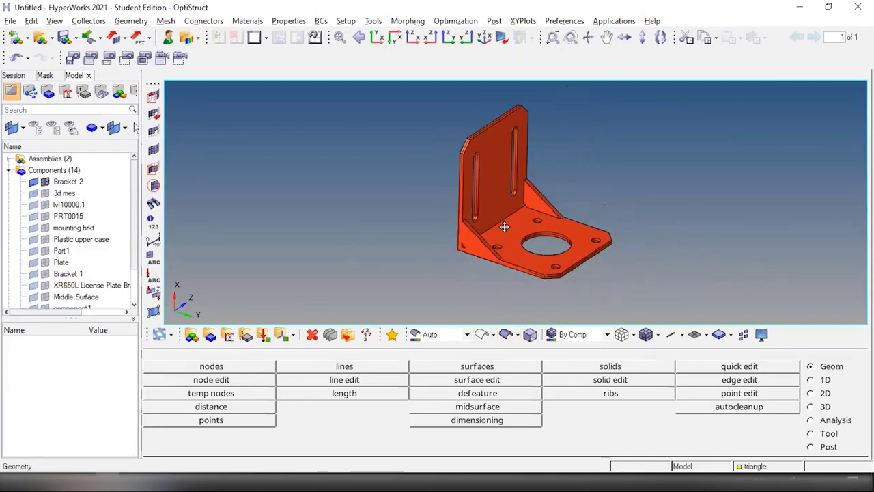
# Step: Hide the Bracket 2 geometry, leaving its mesh displayed, and switch the mesh to 2D detailed element representation
pyautogui.click(33, 182)
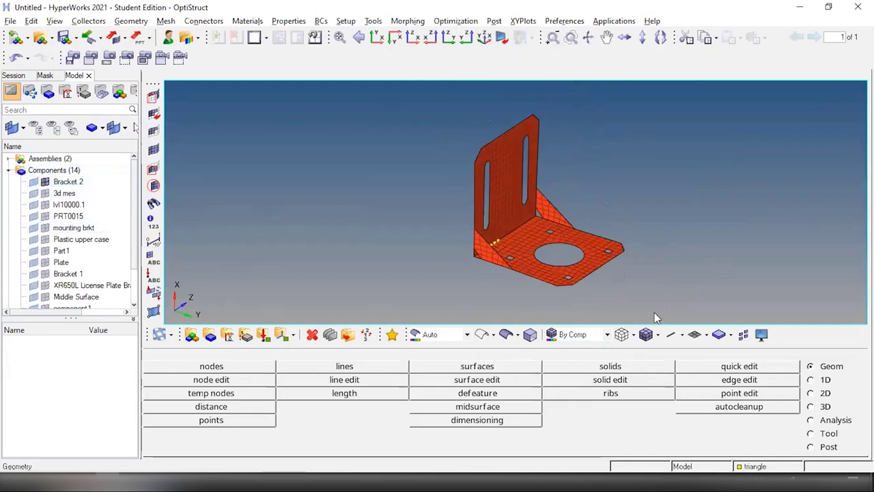
pyautogui.click(707, 339)
pyautogui.click(711, 370)
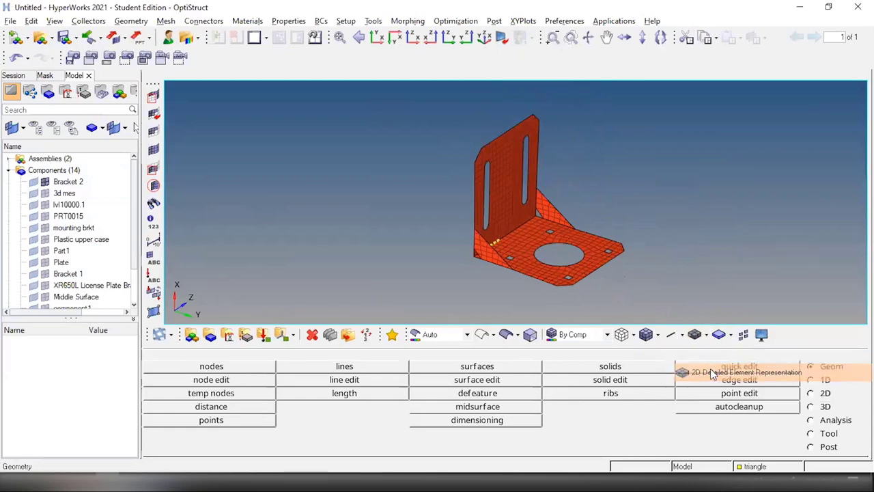
pyautogui.scroll(3, 515, 255)
pyautogui.scroll(-3, 506, 259)
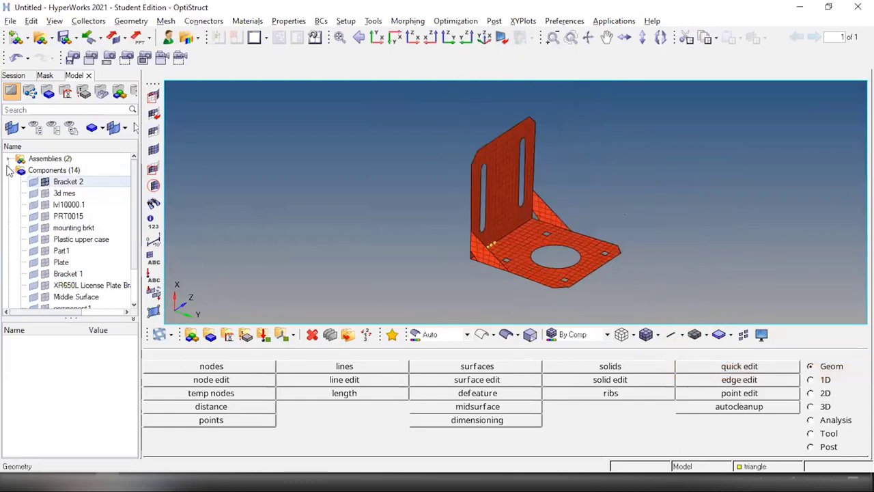
# Step: Create a PSHELL property and set its thickness T to 2
pyautogui.click(8, 171)
pyautogui.click(8, 171)
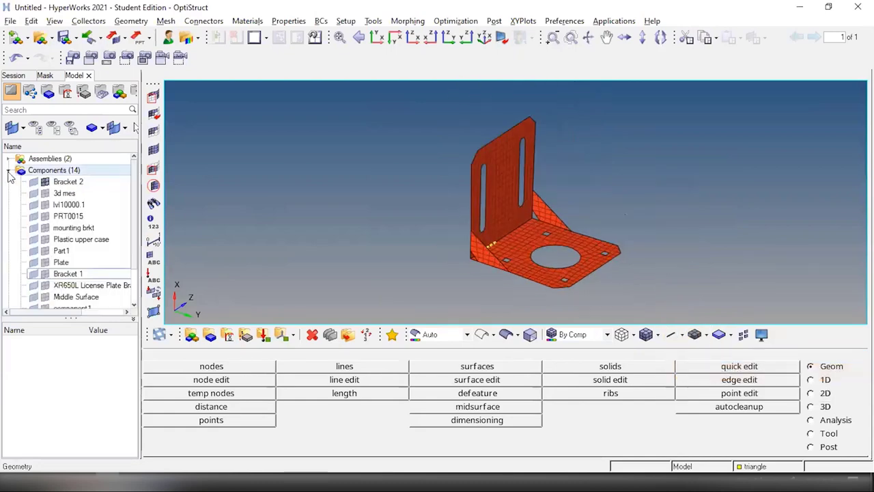
pyautogui.click(9, 171)
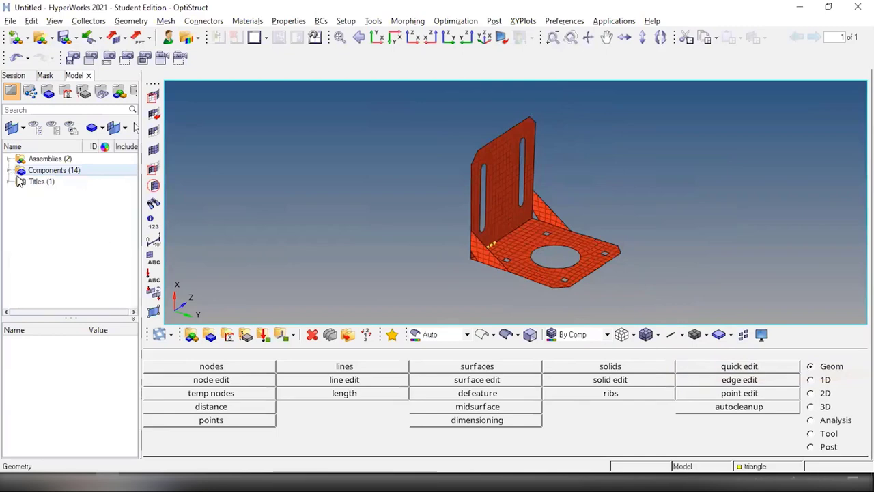
pyautogui.rightClick(45, 199)
pyautogui.moveTo(68, 204)
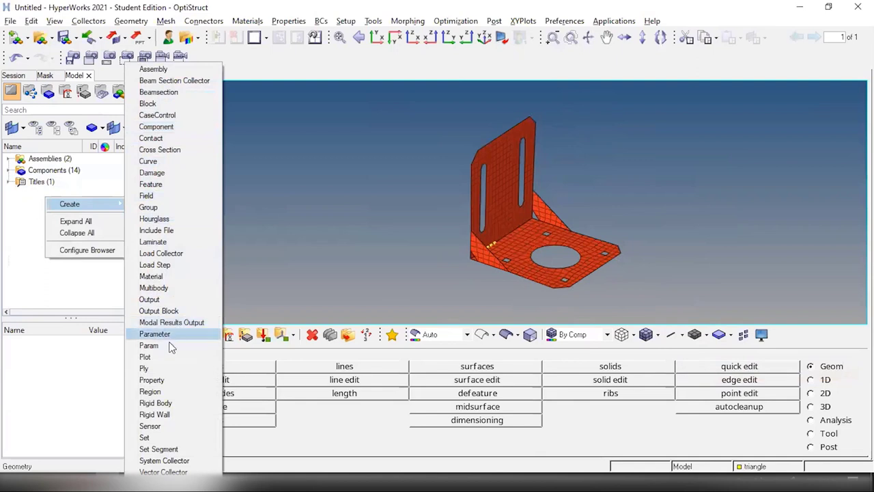
pyautogui.click(164, 380)
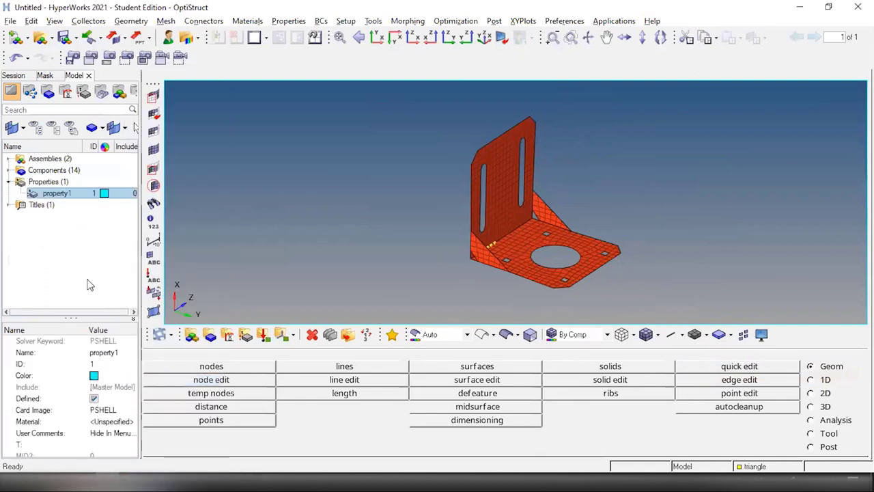
pyautogui.click(105, 445)
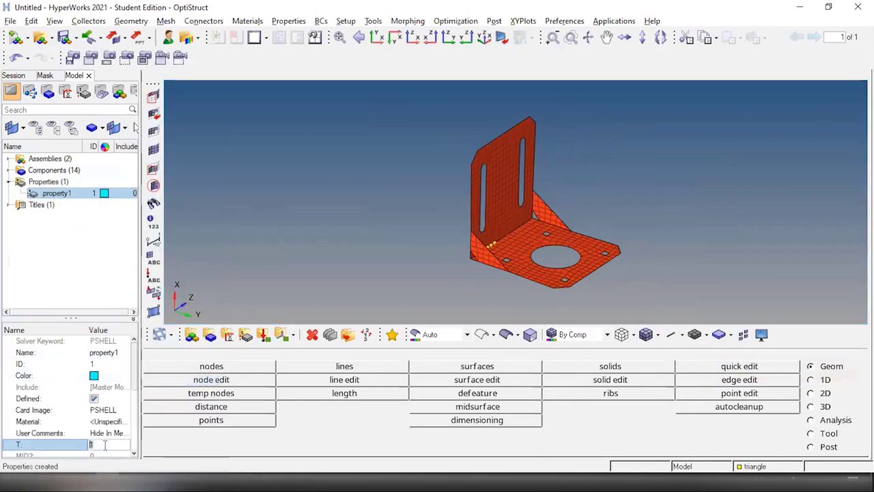
pyautogui.write('2')
pyautogui.press('Return')
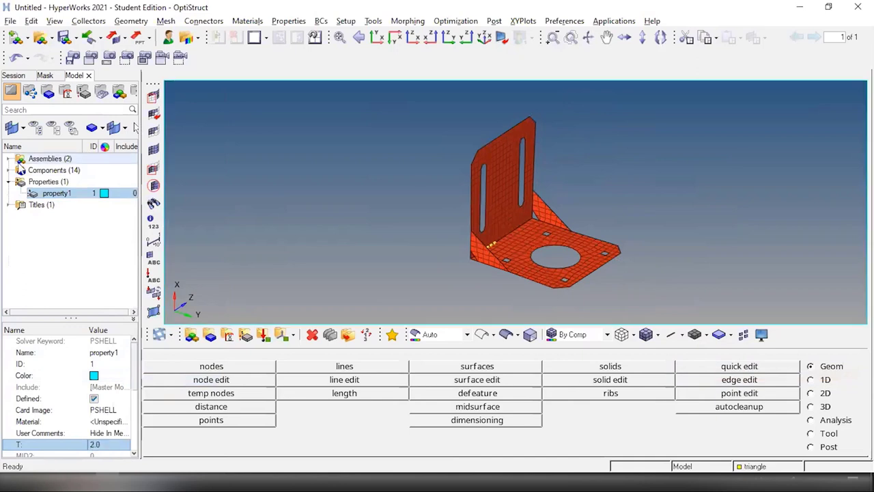
# Step: Assign the PSHELL property property1 to the Bracket 2 component
pyautogui.click(8, 170)
pyautogui.click(68, 182)
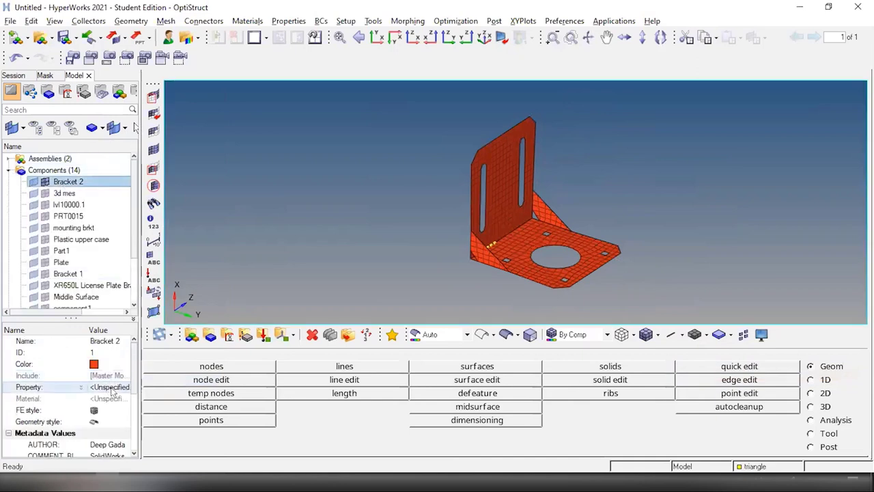
pyautogui.click(108, 387)
pyautogui.click(107, 388)
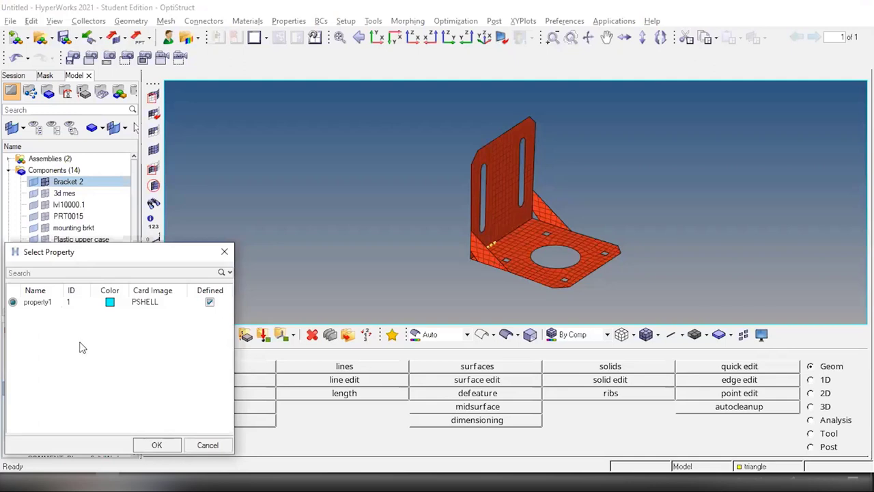
pyautogui.click(157, 446)
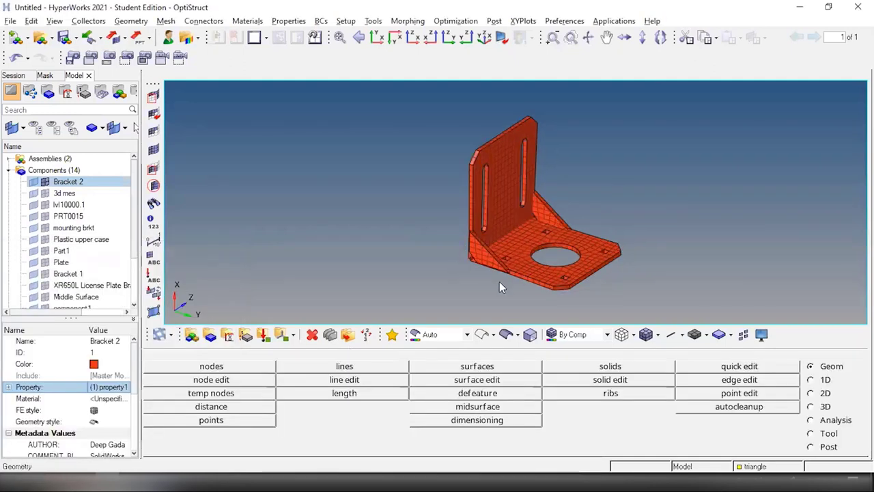
# Step: Display the mesh as shaded elements with feature lines and compare its represented thickness with the Bracket 2 geometry
pyautogui.click(657, 334)
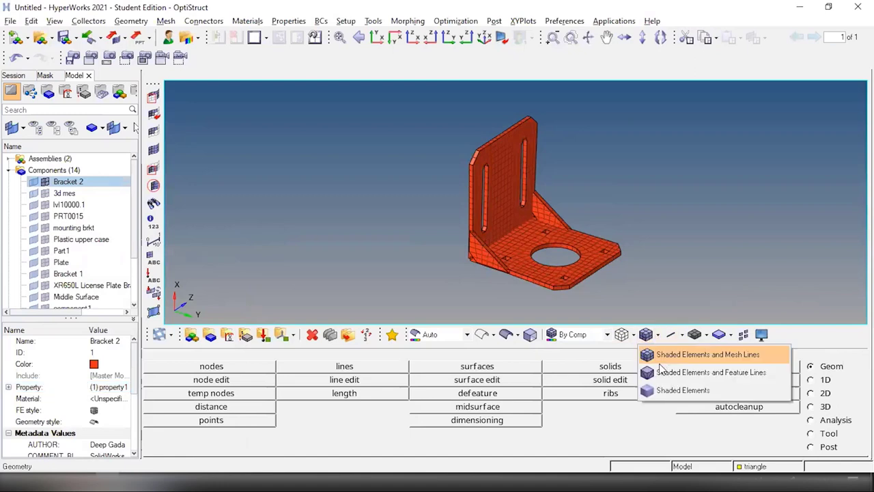
pyautogui.click(683, 373)
pyautogui.moveTo(504, 215)
pyautogui.keyDown('ctrl'); pyautogui.mouseDown()
pyautogui.moveTo(477, 223)
pyautogui.moveTo(574, 255)
pyautogui.moveTo(567, 273)
pyautogui.moveTo(488, 248)
pyautogui.mouseUp(); pyautogui.keyUp('ctrl')
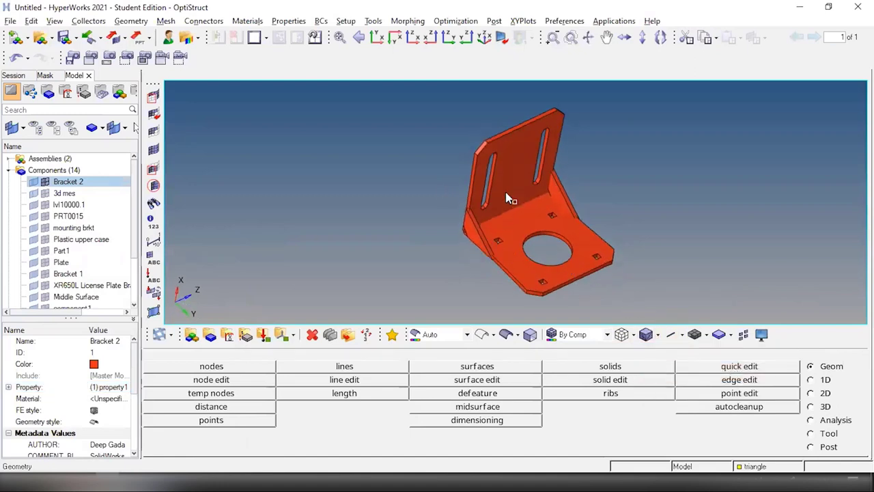
pyautogui.moveTo(511, 199)
pyautogui.keyDown('ctrl'); pyautogui.mouseDown()
pyautogui.moveTo(472, 191)
pyautogui.moveTo(491, 222)
pyautogui.mouseUp(); pyautogui.keyUp('ctrl')
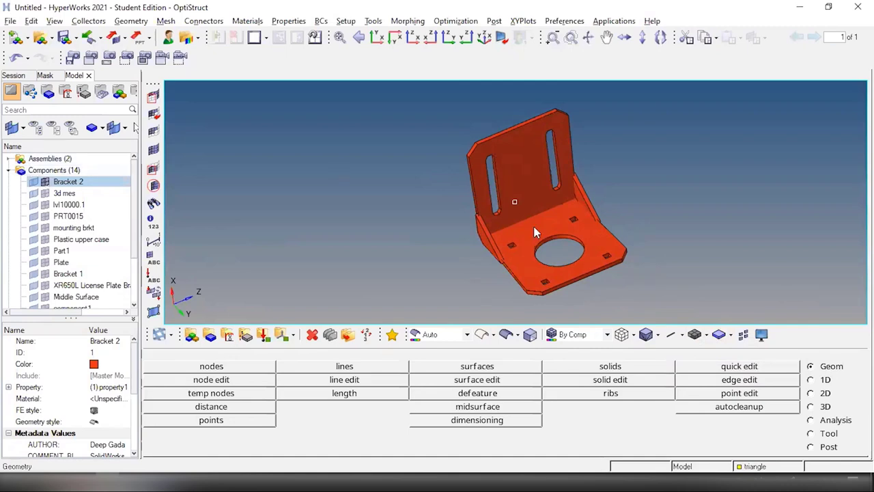
pyautogui.keyDown('ctrl'); pyautogui.moveTo(585, 205); pyautogui.dragTo(557, 254); pyautogui.keyUp('ctrl')
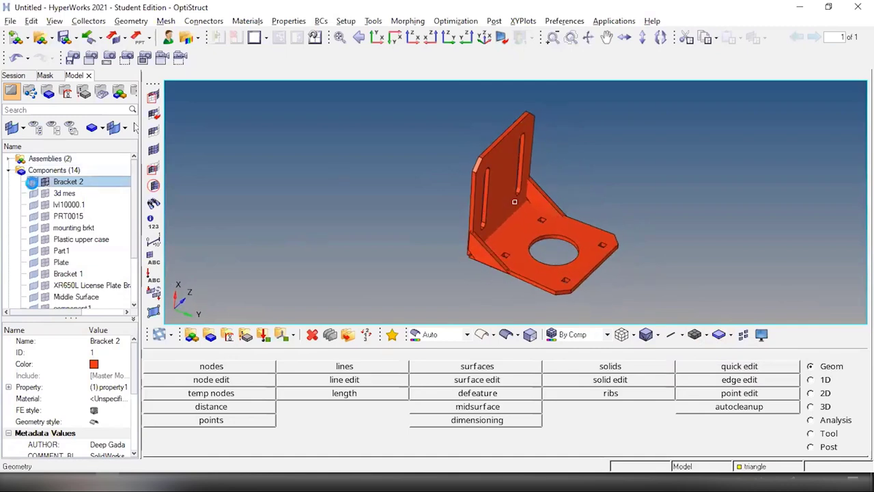
pyautogui.scroll(4, 530, 264)
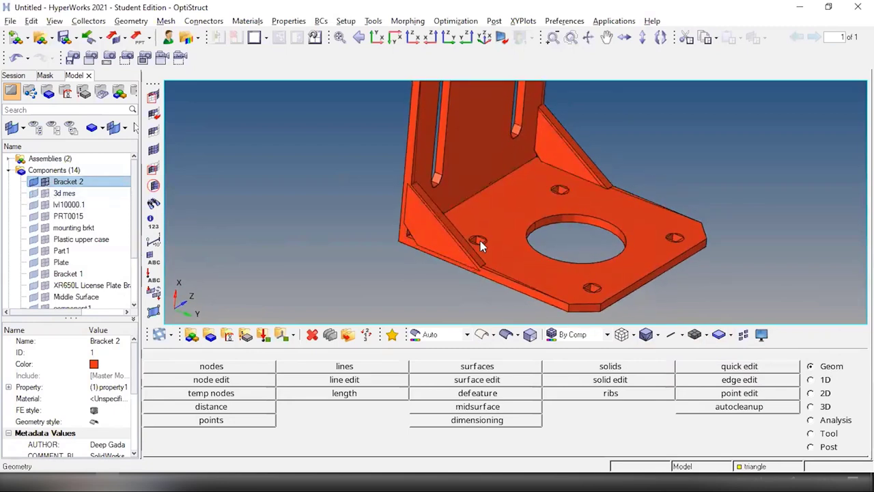
pyautogui.scroll(-4, 481, 239)
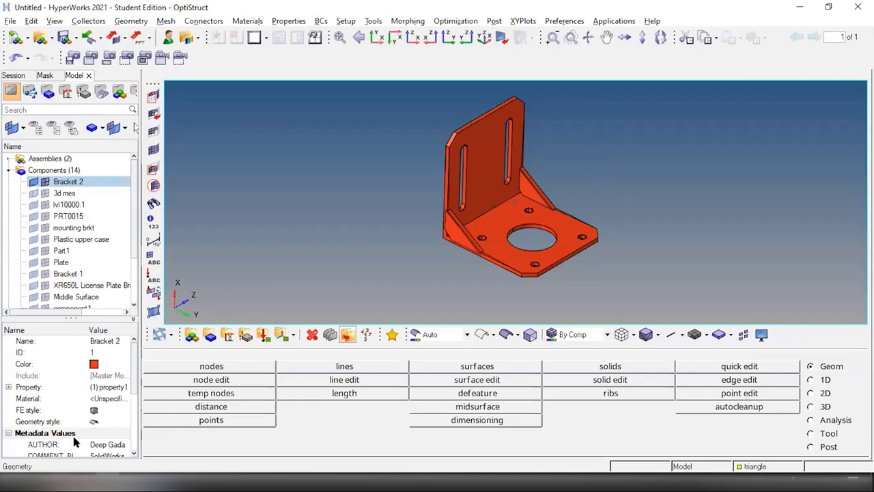
# Step: Switch the 2D elements from detailed back to traditional representation
pyautogui.hotkey('alt', 'Tab')
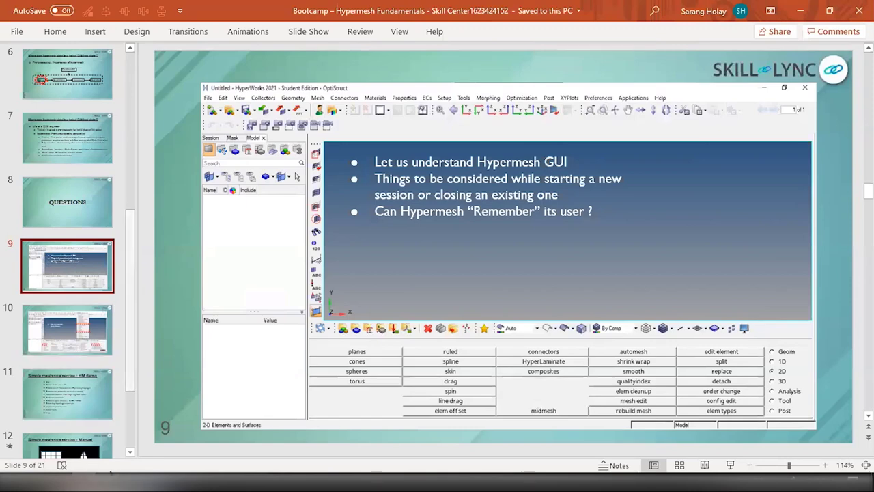
pyautogui.hotkey('alt', 'Tab')
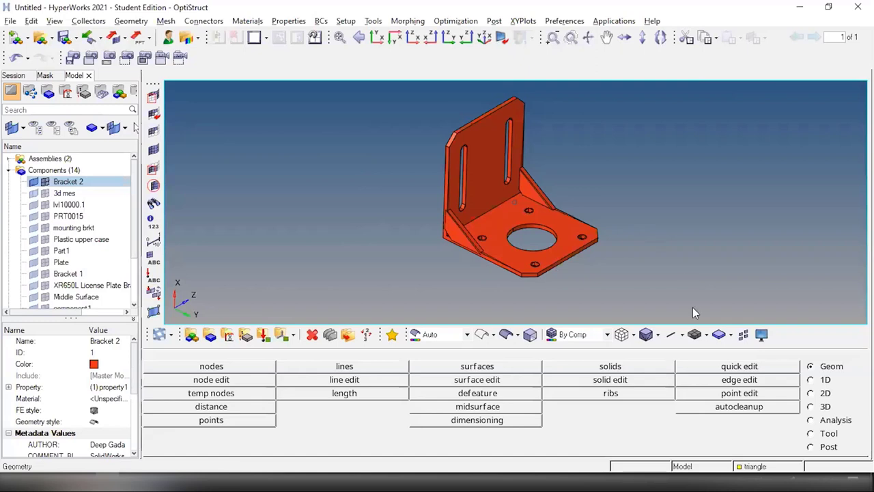
pyautogui.click(706, 335)
pyautogui.click(710, 354)
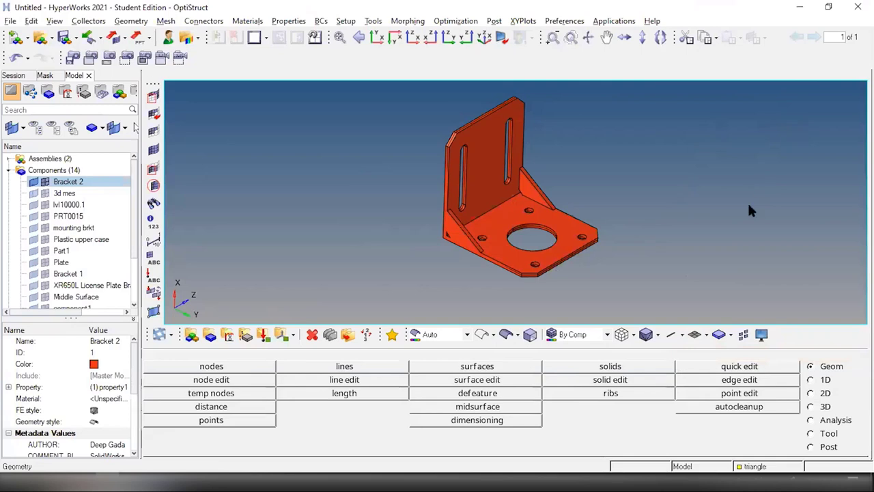
# Step: Hide the geometry and elements of all components and clear all temporary nodes
pyautogui.press('d')
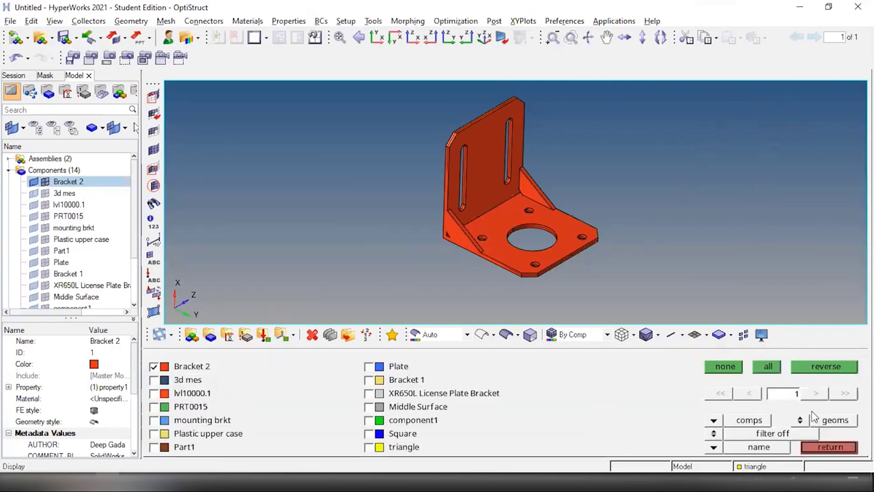
pyautogui.click(726, 369)
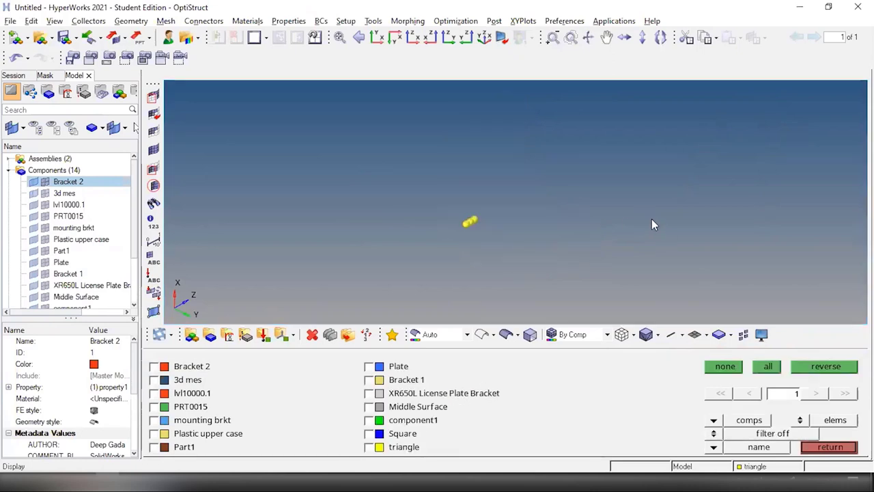
pyautogui.press('Escape')
pyautogui.hotkey('shift', 'F2')
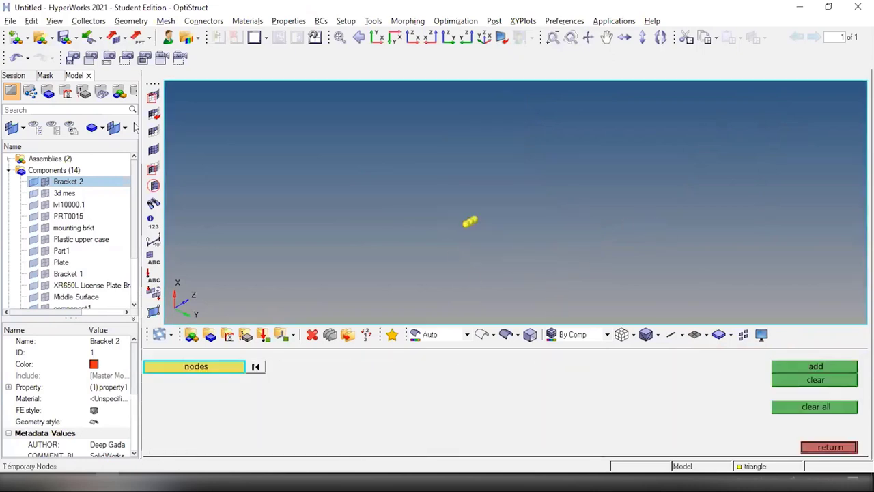
pyautogui.click(839, 410)
pyautogui.press('Escape')
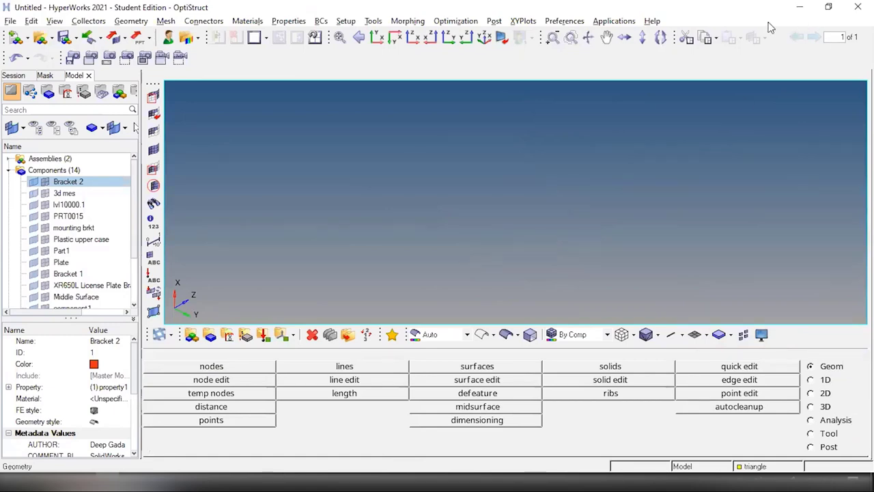
pyautogui.doubleClick(790, 12)
pyautogui.click(797, 10)
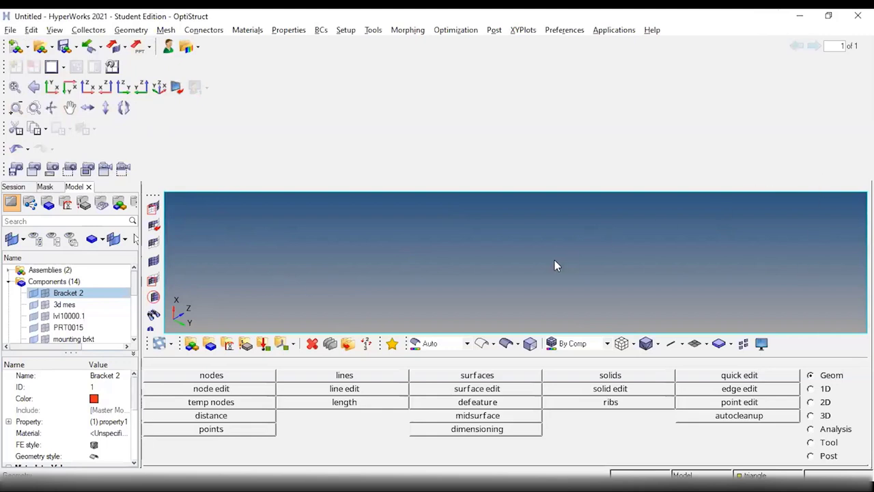
# Step: Review the geometry, mesh and graphics options, and set the mesh topology revision to keep mesh
pyautogui.press('o')
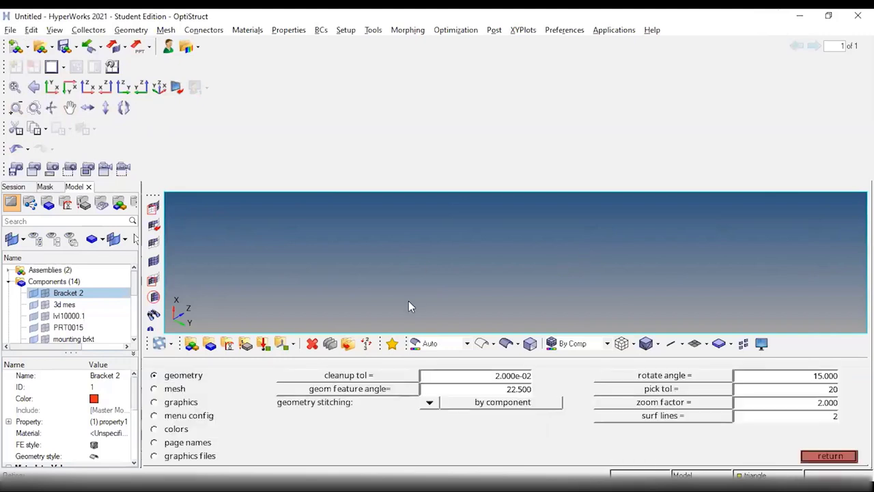
pyautogui.click(156, 388)
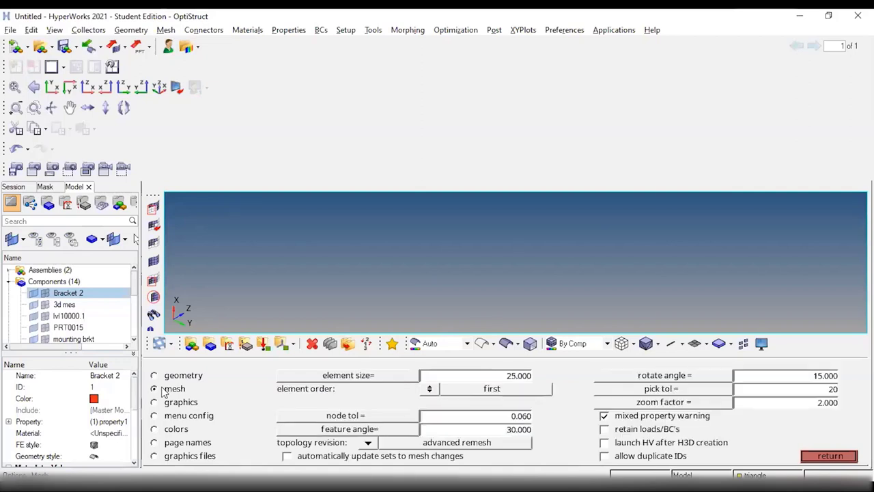
pyautogui.click(182, 405)
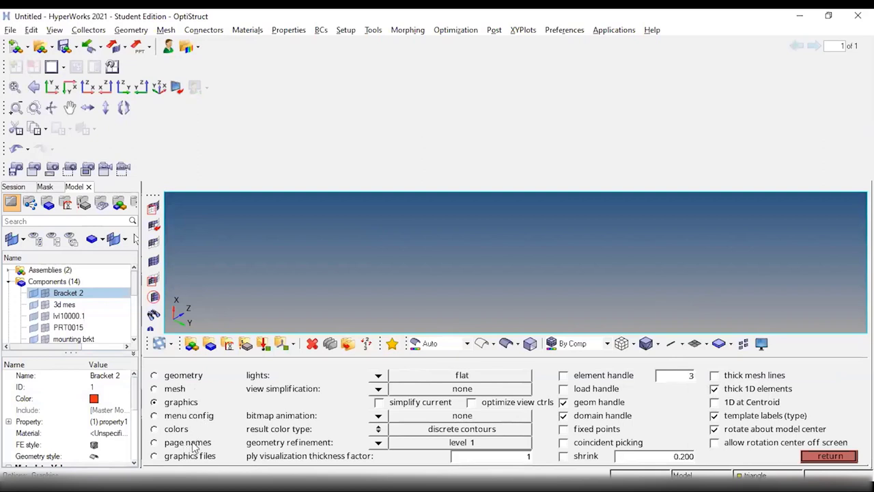
pyautogui.click(172, 388)
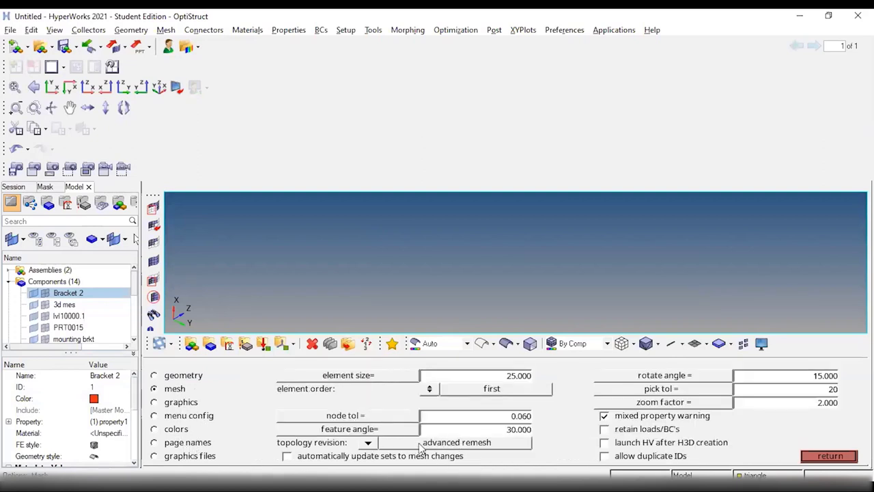
pyautogui.click(377, 449)
pyautogui.click(383, 428)
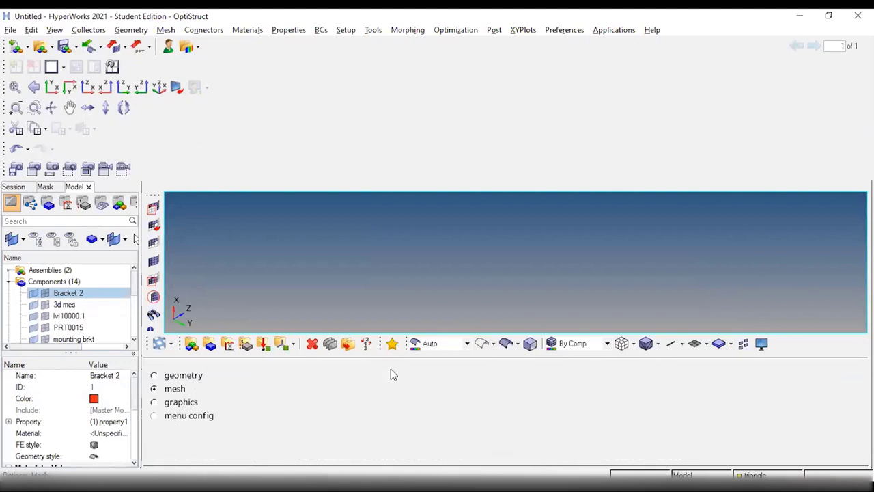
pyautogui.click(375, 445)
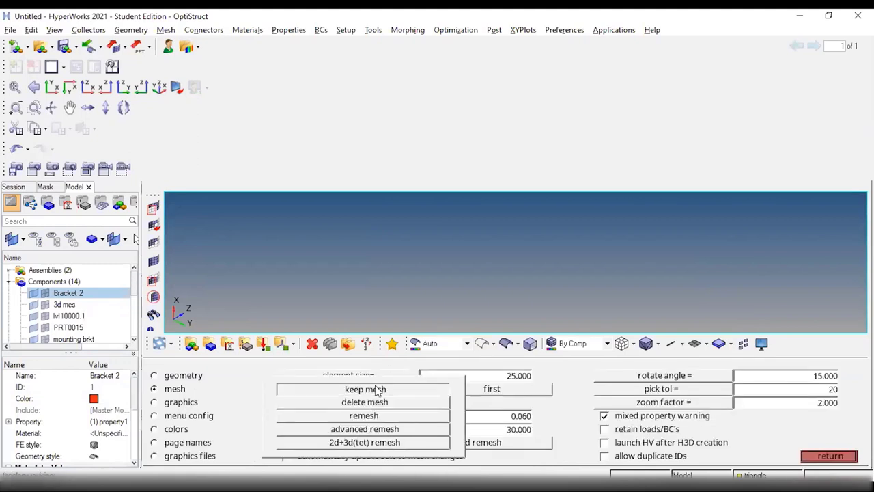
pyautogui.click(380, 390)
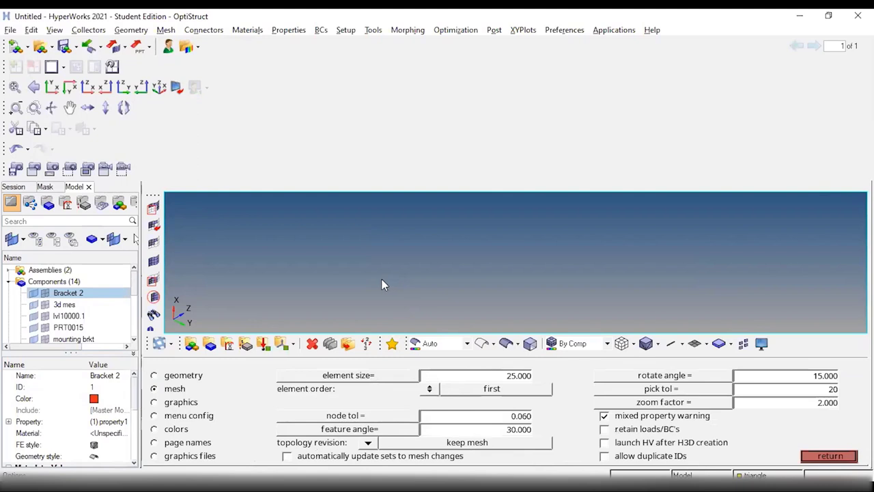
pyautogui.click(831, 456)
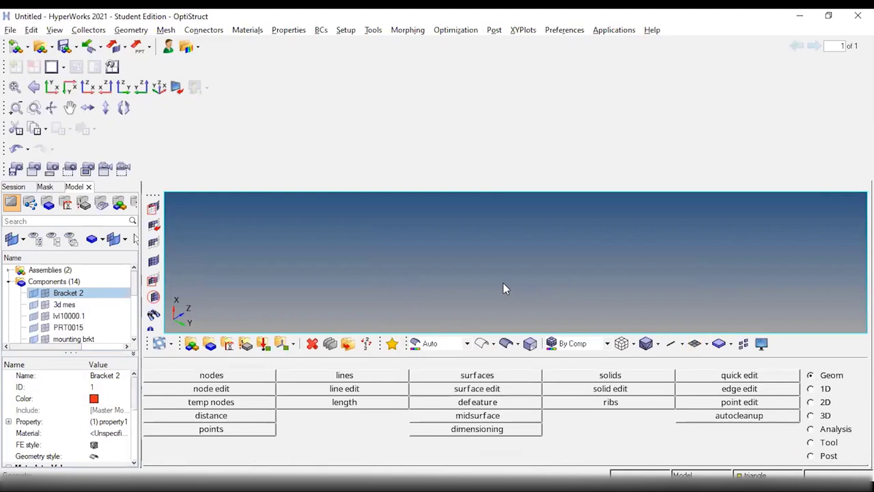
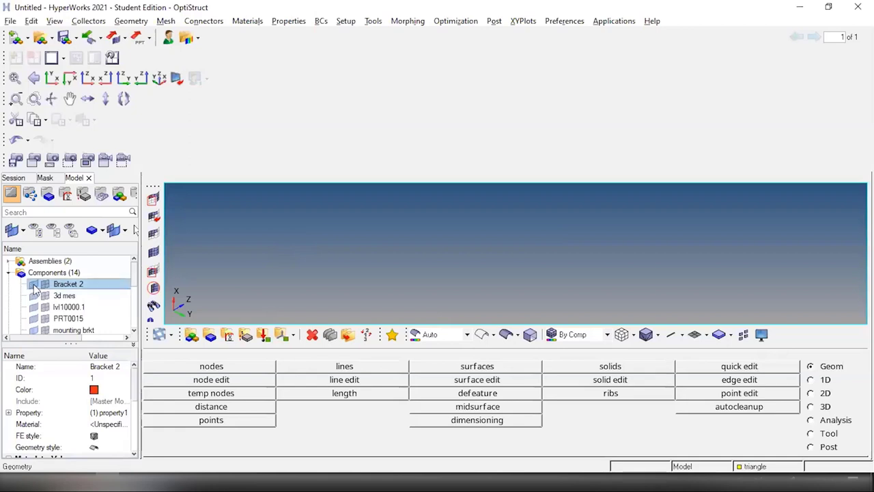
# Step: Show the Bracket 2 geometry and arrange the upper toolbars back into two compact rows
pyautogui.click(33, 284)
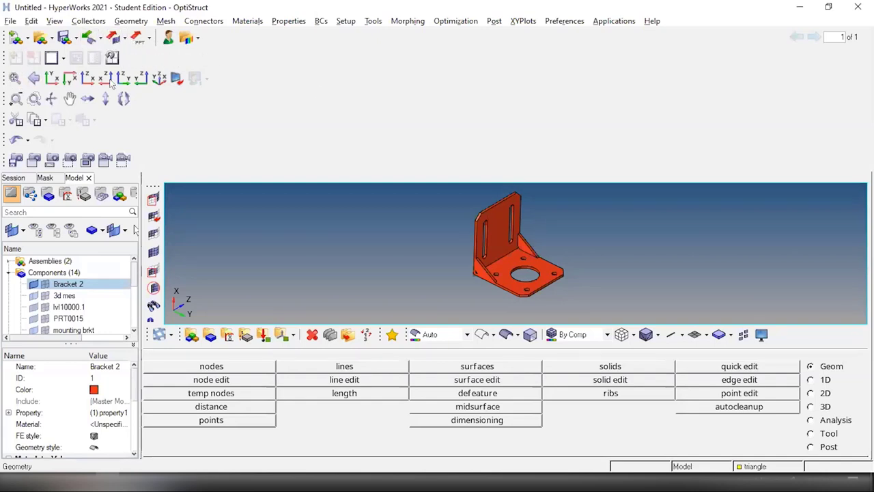
pyautogui.moveTo(20, 88)
pyautogui.mouseDown()
pyautogui.moveTo(15, 78)
pyautogui.moveTo(245, 56)
pyautogui.moveTo(151, 92)
pyautogui.moveTo(10, 76)
pyautogui.mouseUp()
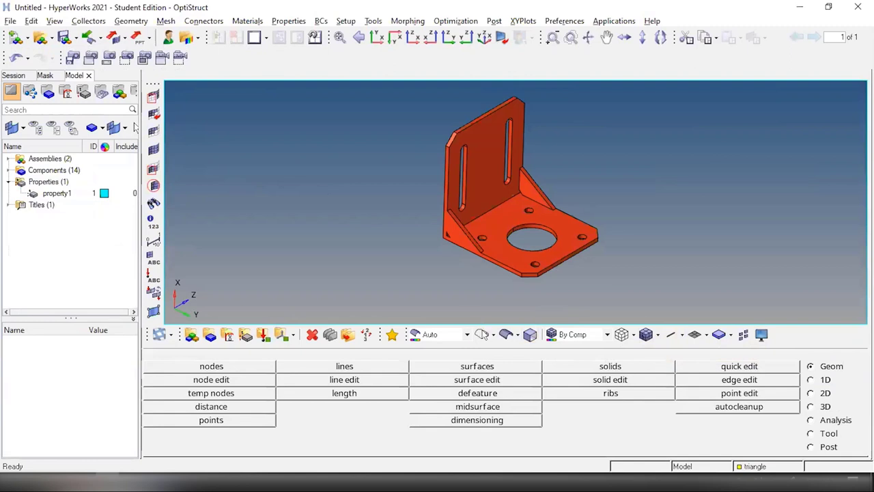
# Step: Show the Bracket 2 geometry in wireframe, then replace it with only the component's mesh in the display
pyautogui.click(505, 334)
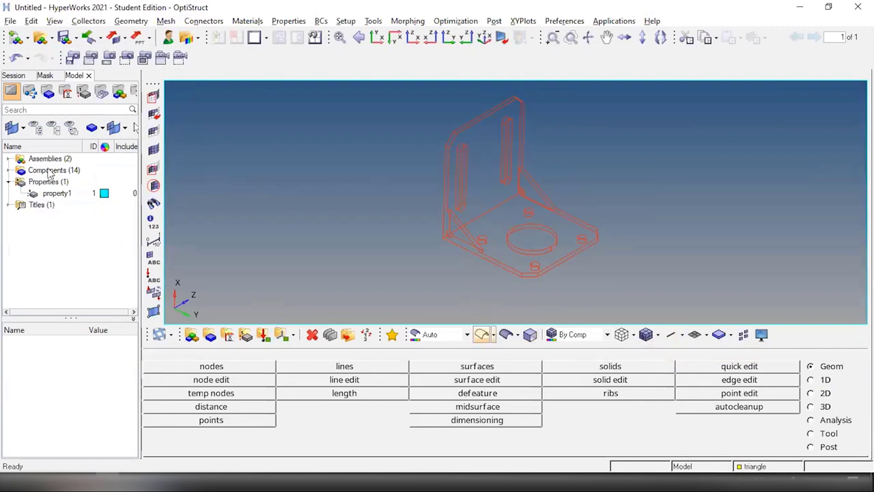
pyautogui.click(8, 171)
pyautogui.click(34, 181)
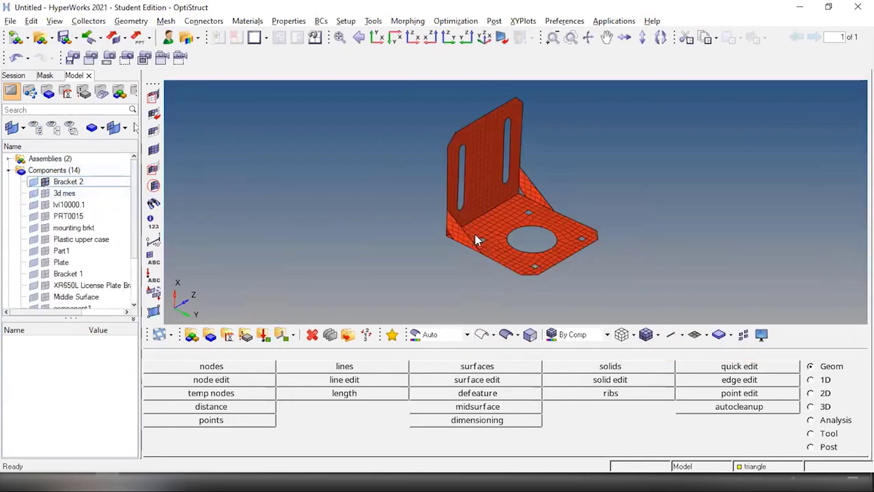
pyautogui.click(33, 184)
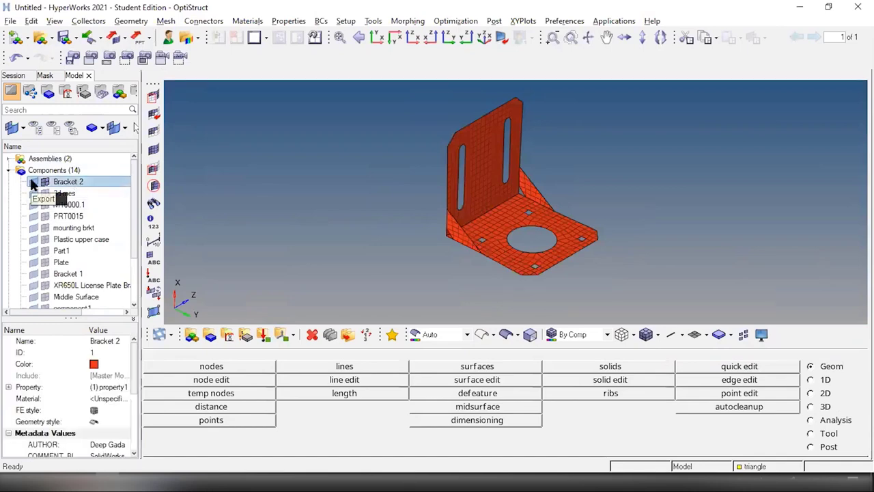
# Step: Hide the Bracket 2 mesh
pyautogui.click(44, 181)
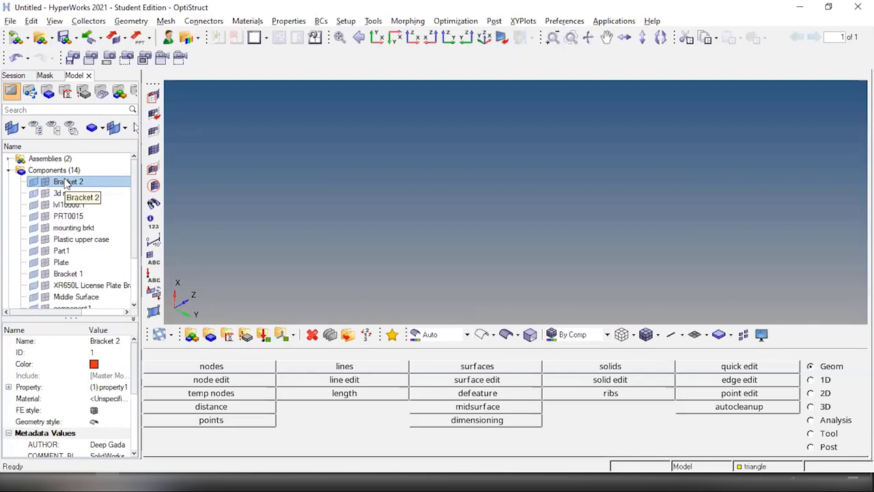
pyautogui.click(43, 183)
pyautogui.click(42, 183)
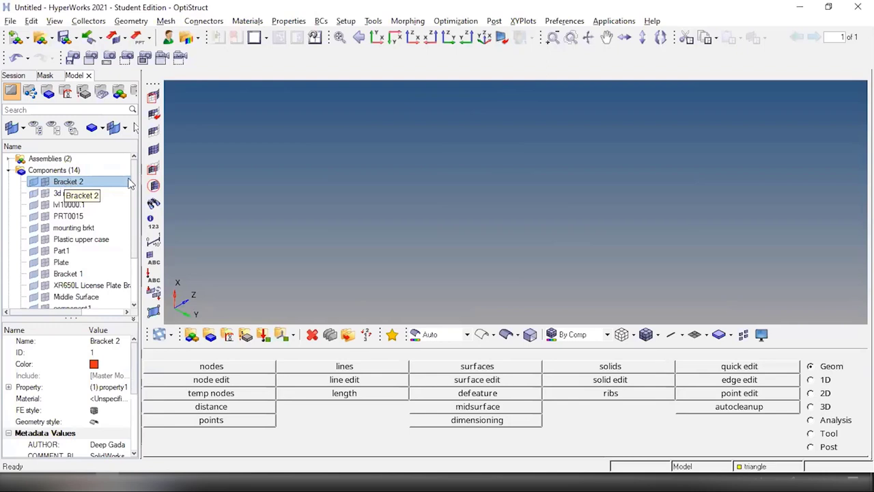
# Step: Create a new component in the model and keep its default name
pyautogui.click(8, 171)
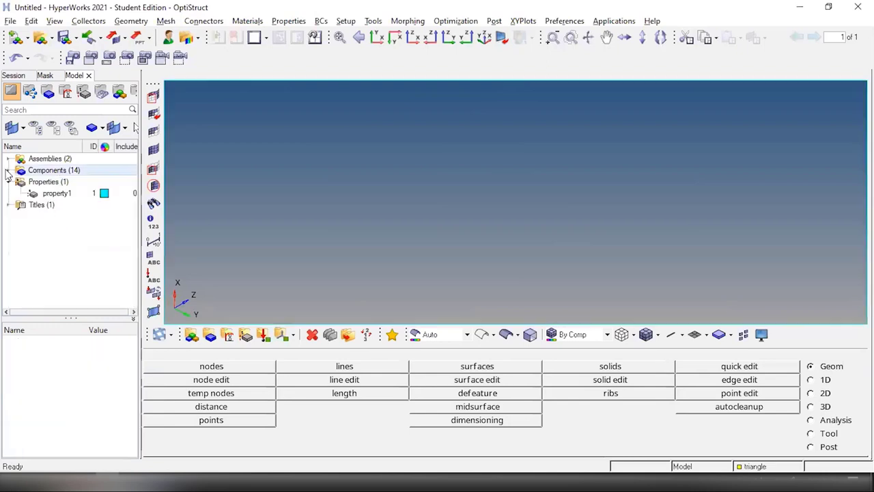
pyautogui.rightClick(86, 250)
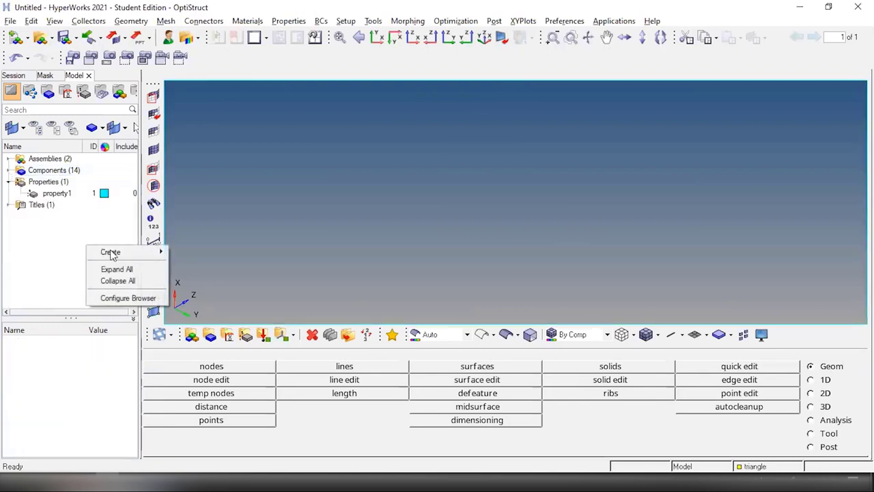
pyautogui.moveTo(113, 252)
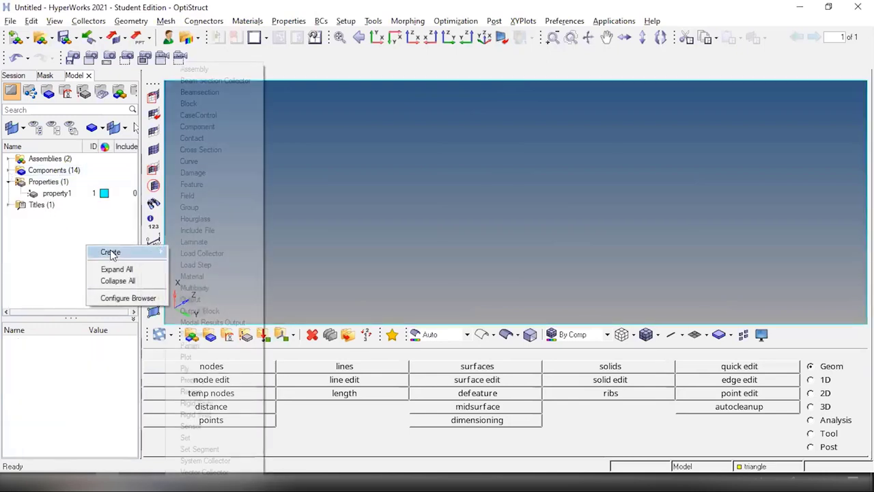
pyautogui.click(209, 131)
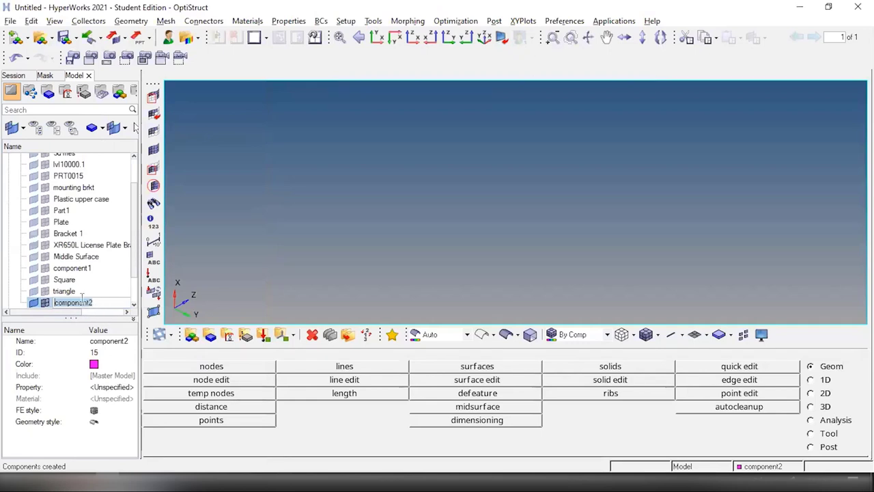
pyautogui.press('Return')
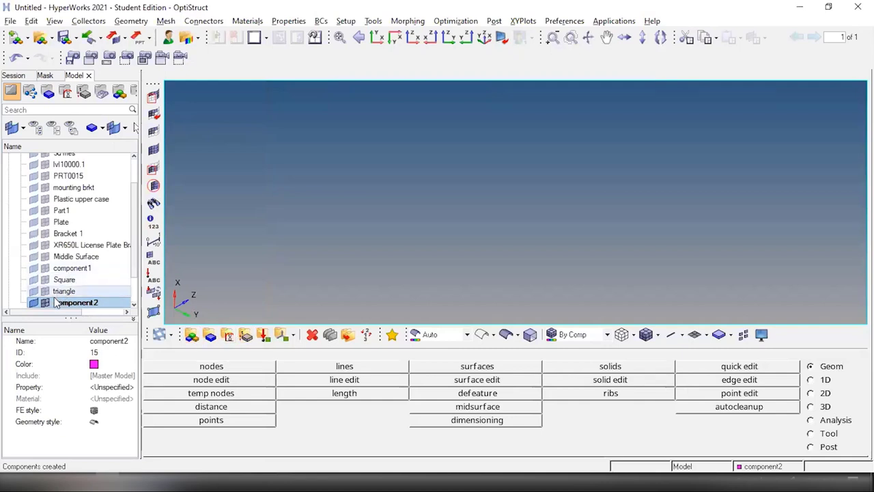
# Step: Show the Bracket 2 mesh in the display again
pyautogui.scroll(3, 38, 301)
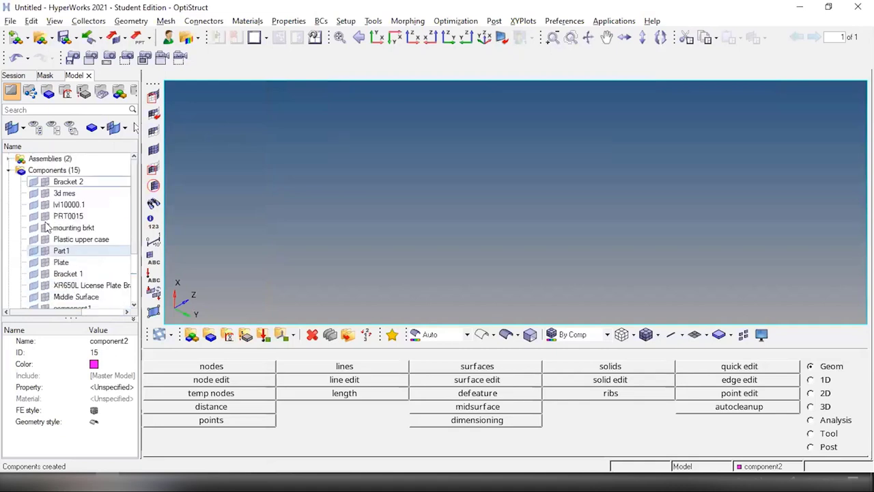
pyautogui.click(44, 182)
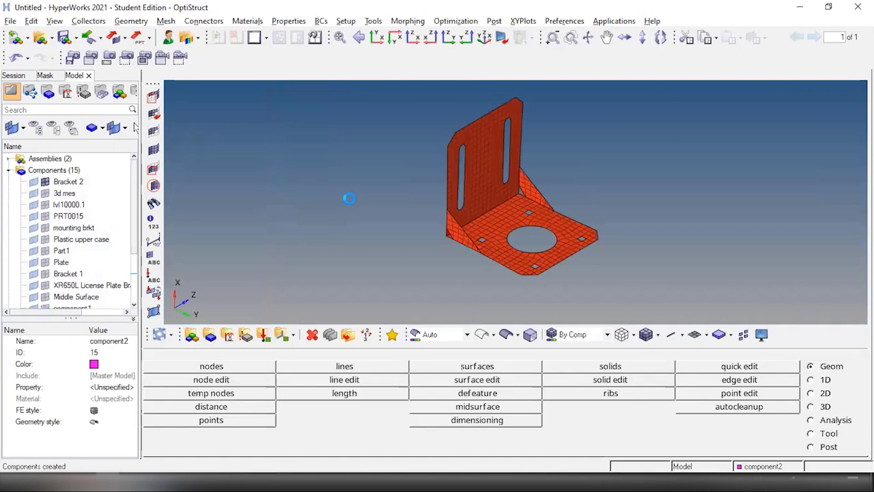
pyautogui.press('f')
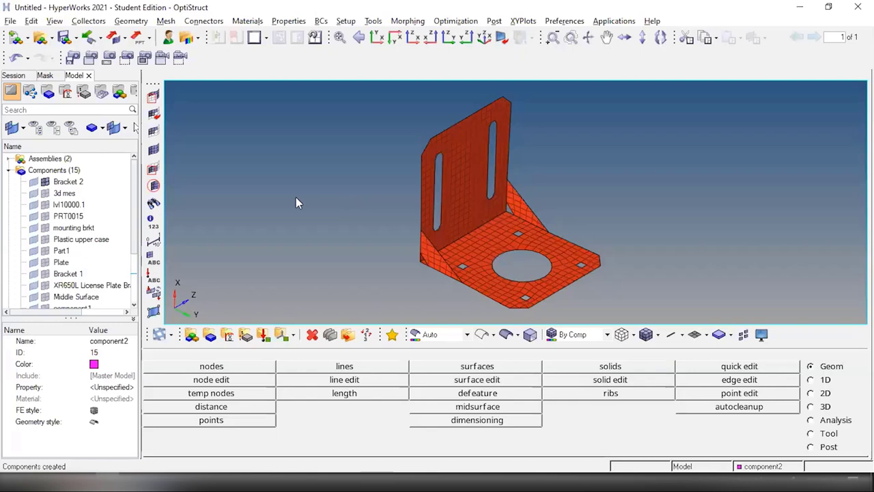
# Step: Review the settings of property1 and create a second property under its default name
pyautogui.click(8, 171)
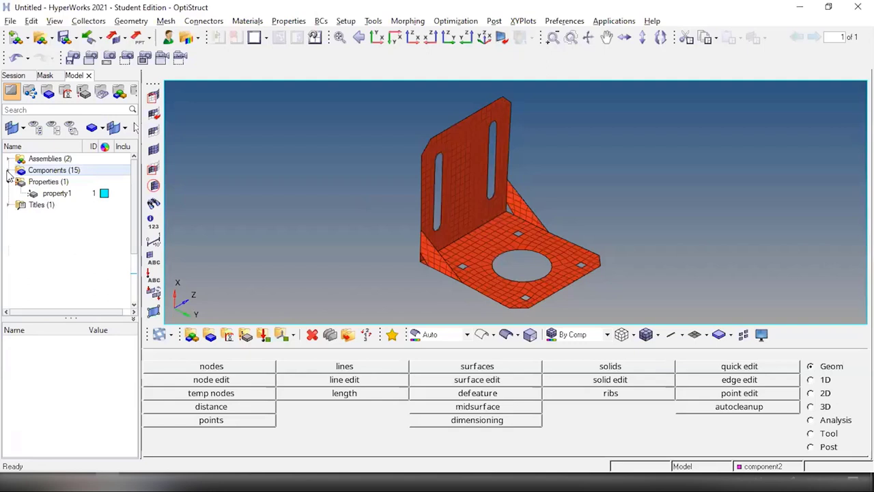
pyautogui.click(60, 195)
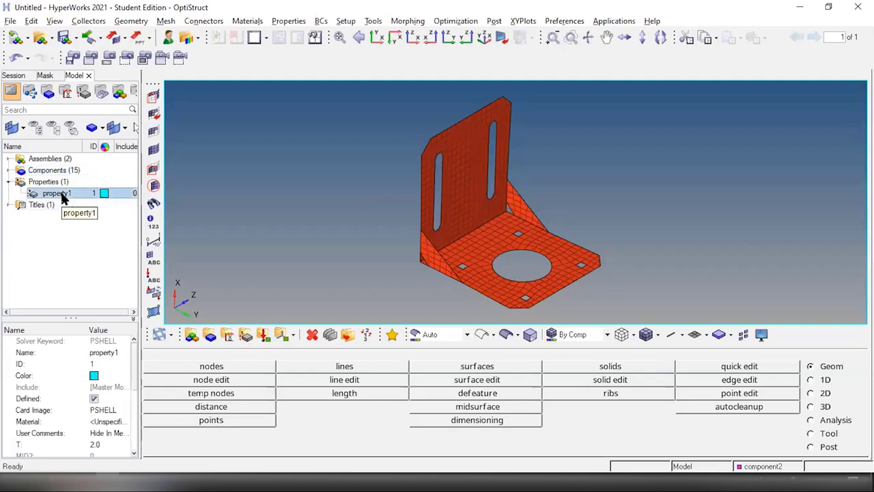
pyautogui.click(68, 232)
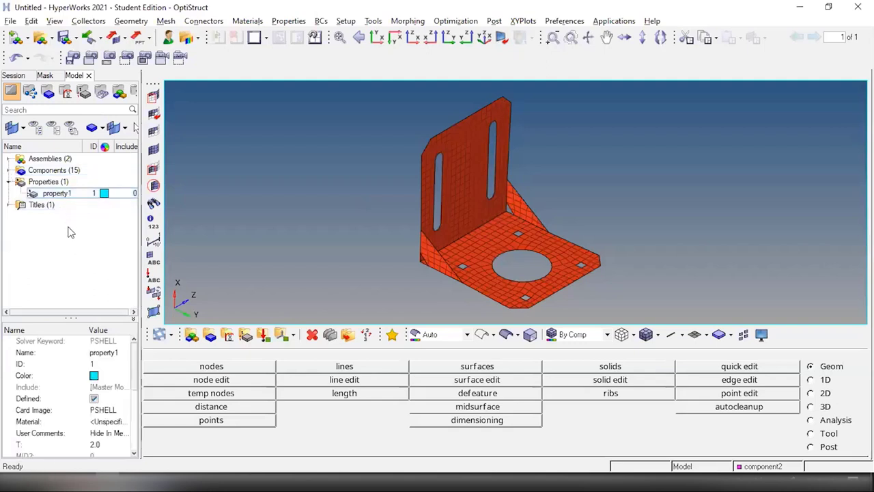
pyautogui.rightClick(68, 231)
pyautogui.moveTo(99, 238)
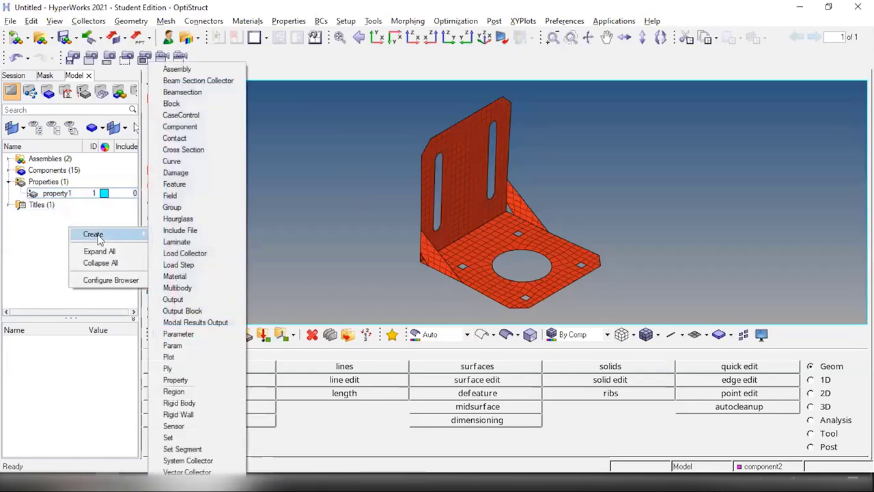
pyautogui.click(187, 379)
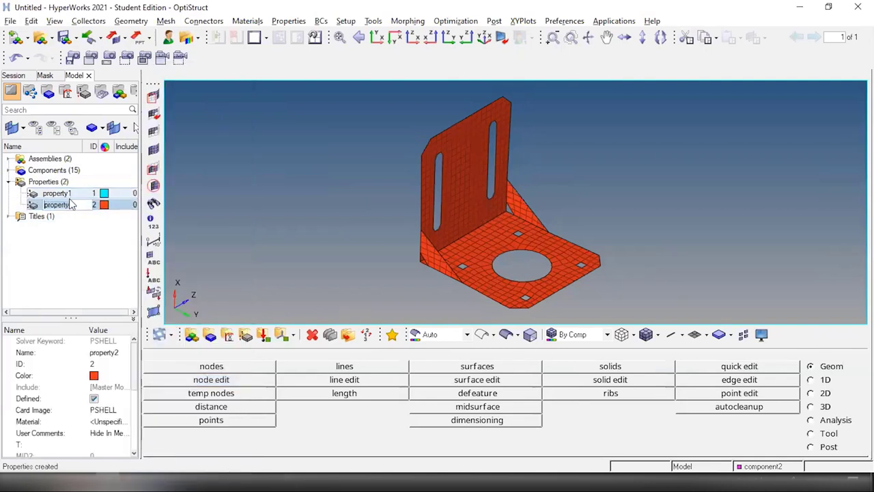
pyautogui.click(70, 204)
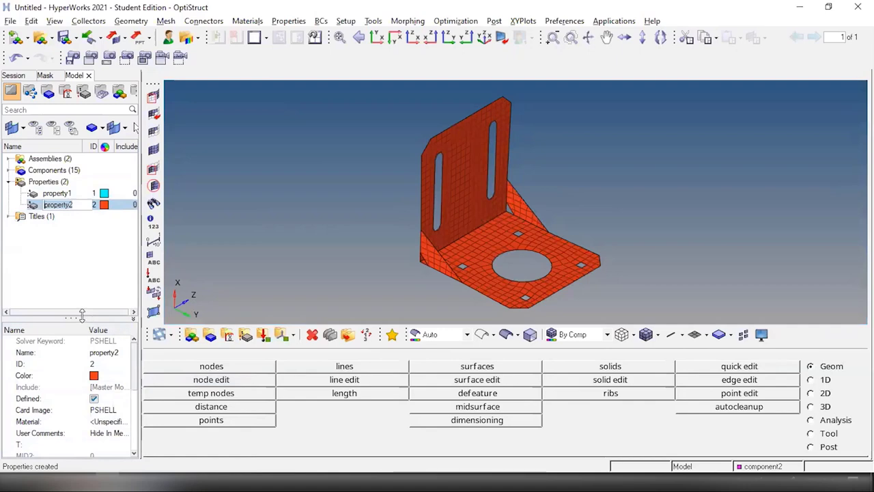
# Step: Set the shell thickness T of property2 to 2.0
pyautogui.moveTo(82, 317); pyautogui.dragTo(80, 262)
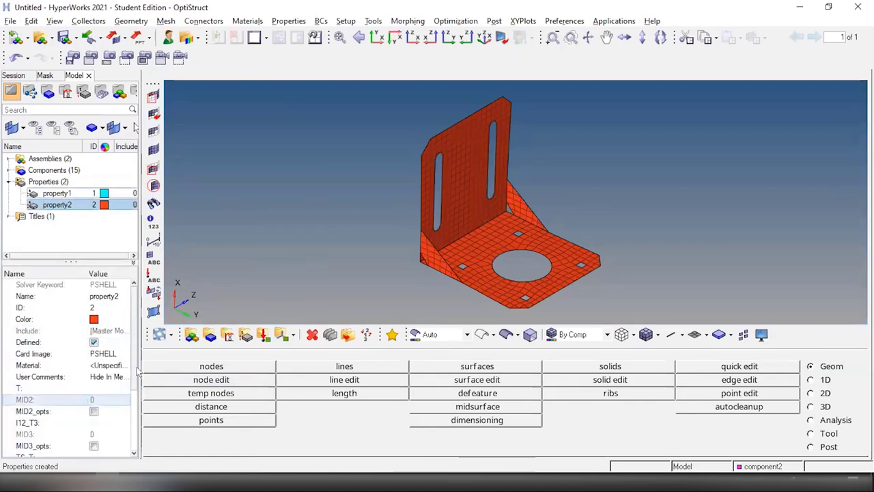
pyautogui.moveTo(136, 383); pyautogui.dragTo(134, 403)
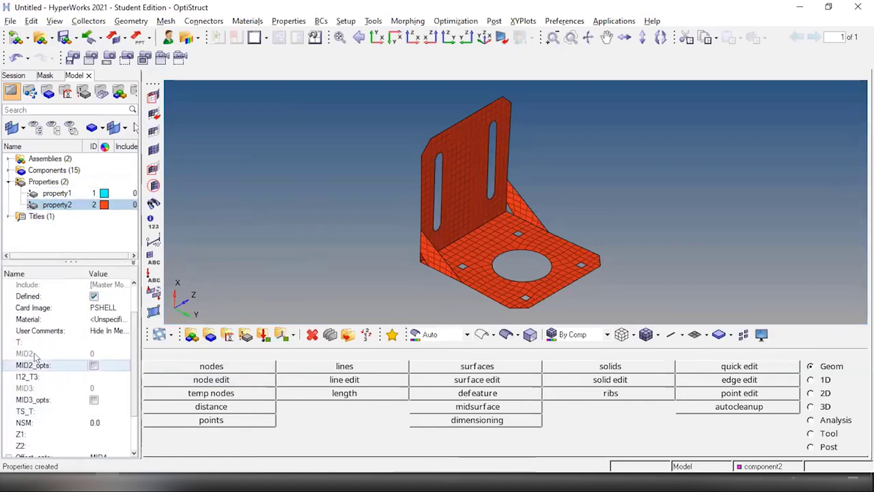
pyautogui.click(100, 341)
pyautogui.write('1.0')
pyautogui.press('Return')
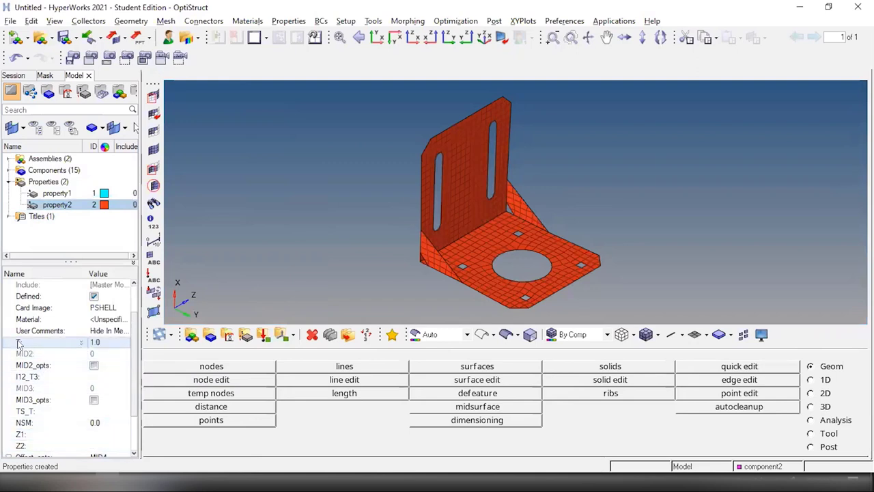
pyautogui.click(102, 344)
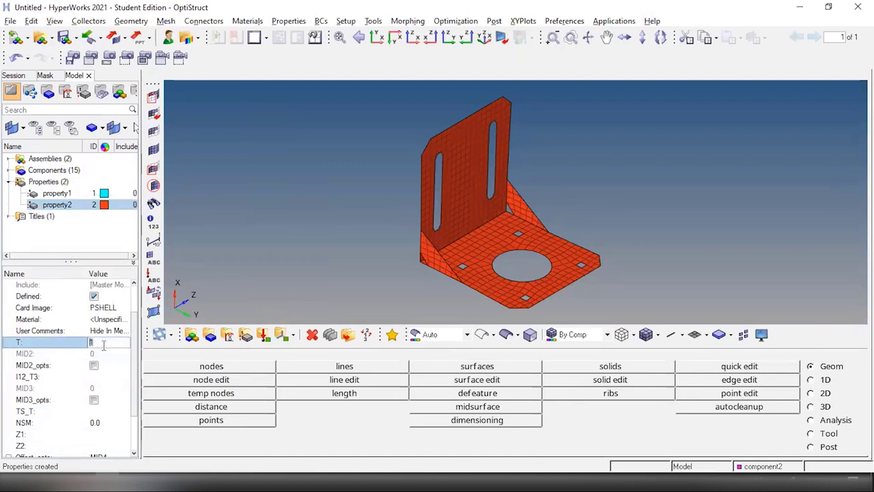
pyautogui.write('2')
pyautogui.press('Return')
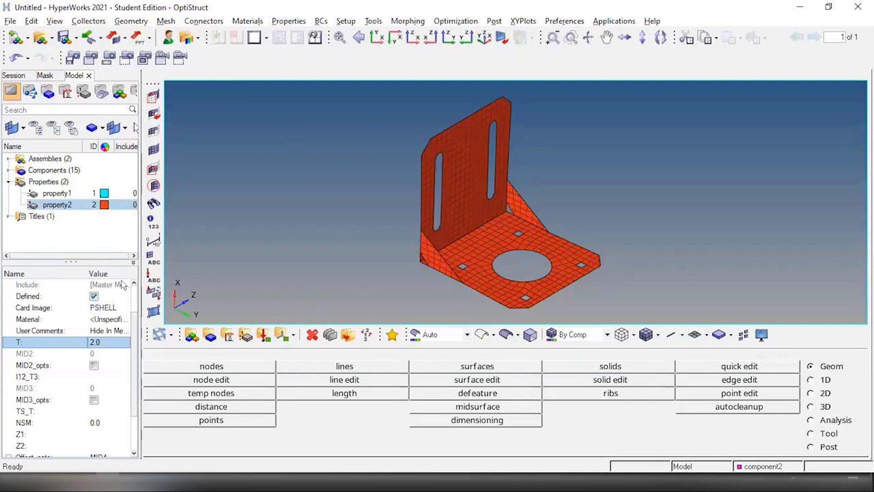
pyautogui.moveTo(69, 262); pyautogui.dragTo(69, 357)
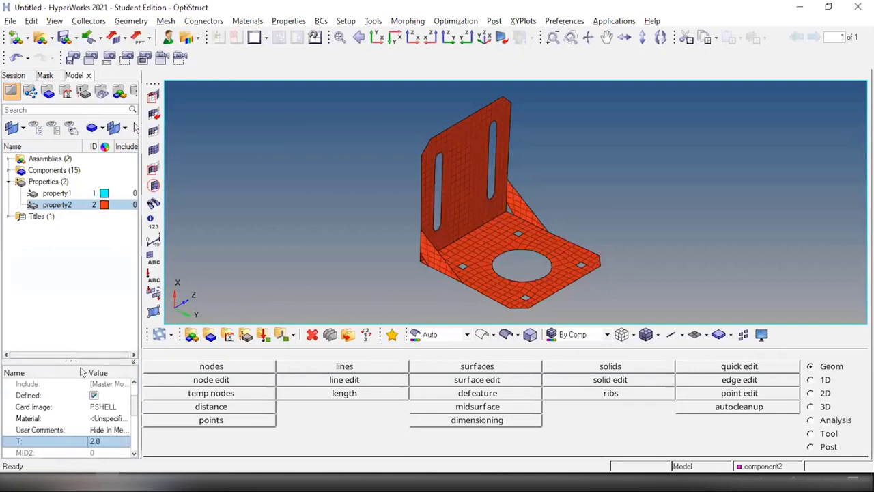
pyautogui.click(100, 443)
# Step: Assign property2 to the Bracket 2 component in place of property1
pyautogui.click(7, 172)
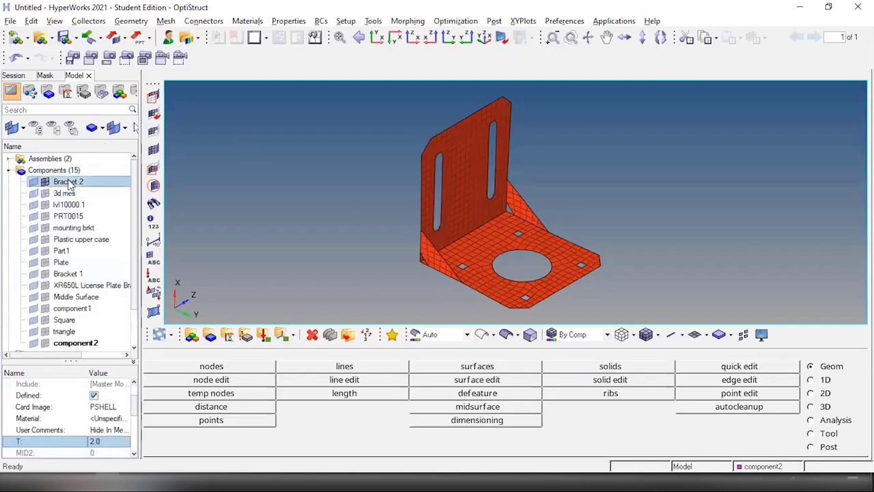
pyautogui.click(68, 182)
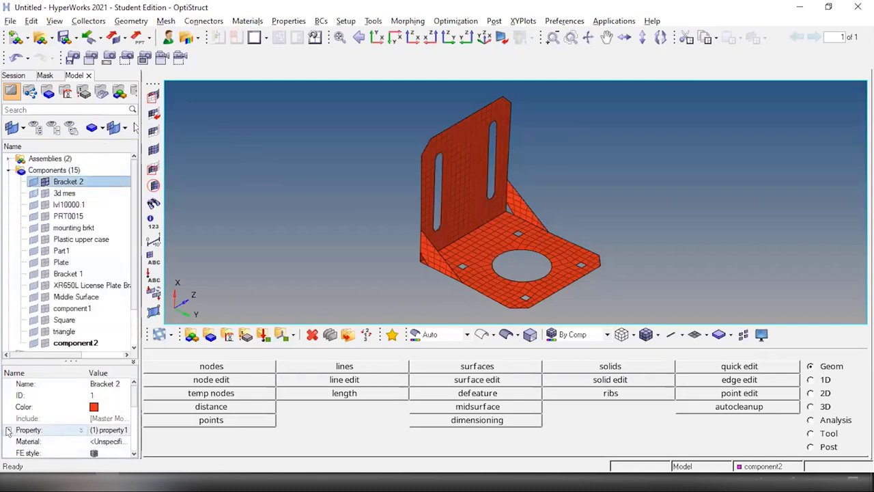
pyautogui.click(103, 432)
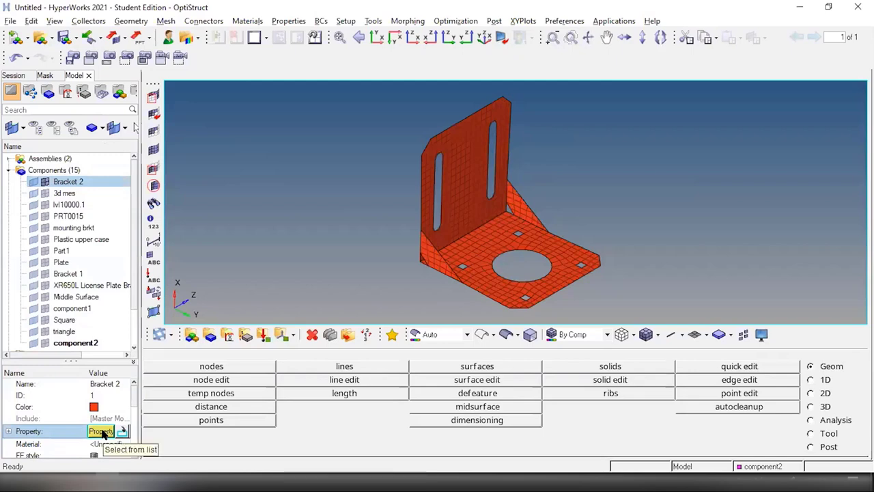
pyautogui.click(103, 431)
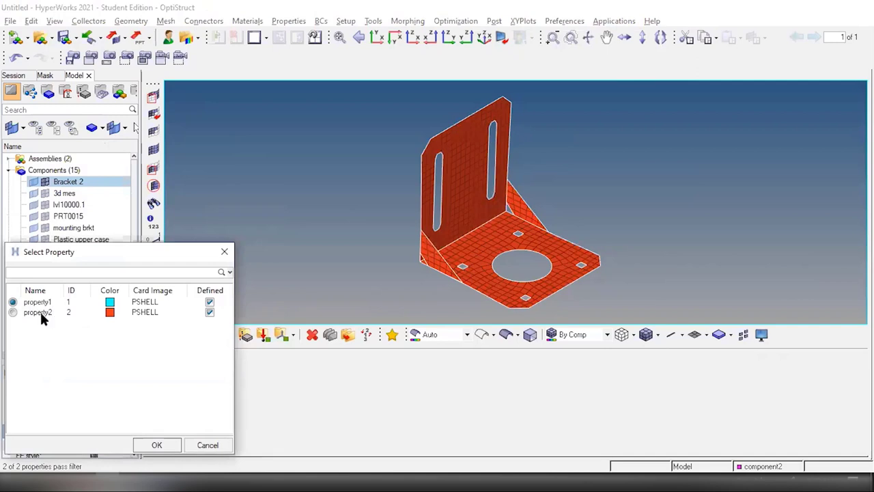
pyautogui.click(39, 313)
pyautogui.click(163, 443)
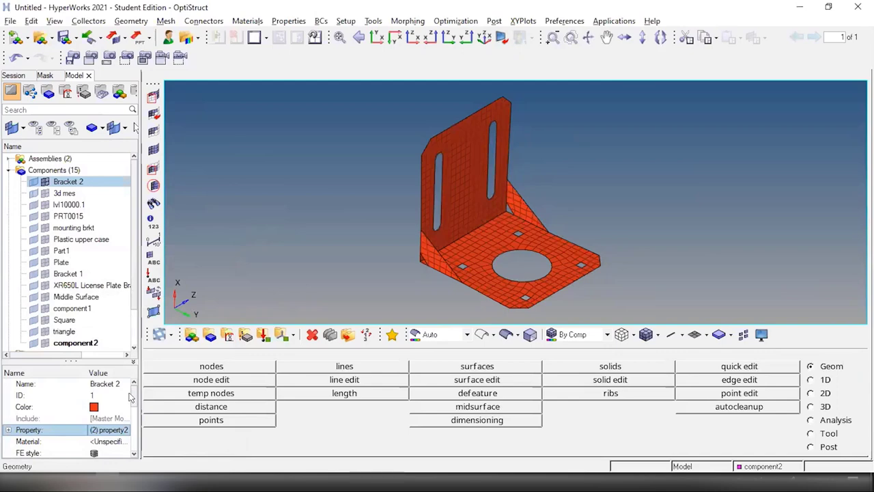
# Step: Display the Bracket 2 mesh as shaded elements with feature lines in 2D detailed representation, then show only its geometry for comparison
pyautogui.click(658, 334)
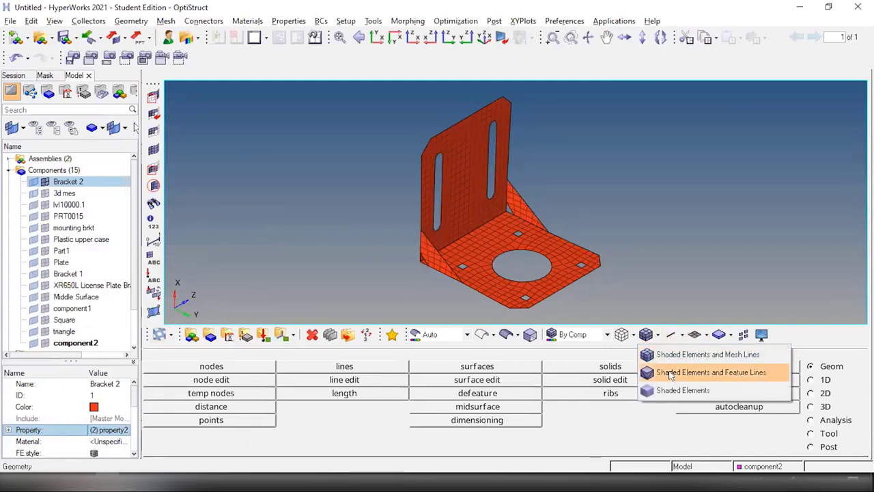
pyautogui.click(670, 374)
pyautogui.click(706, 335)
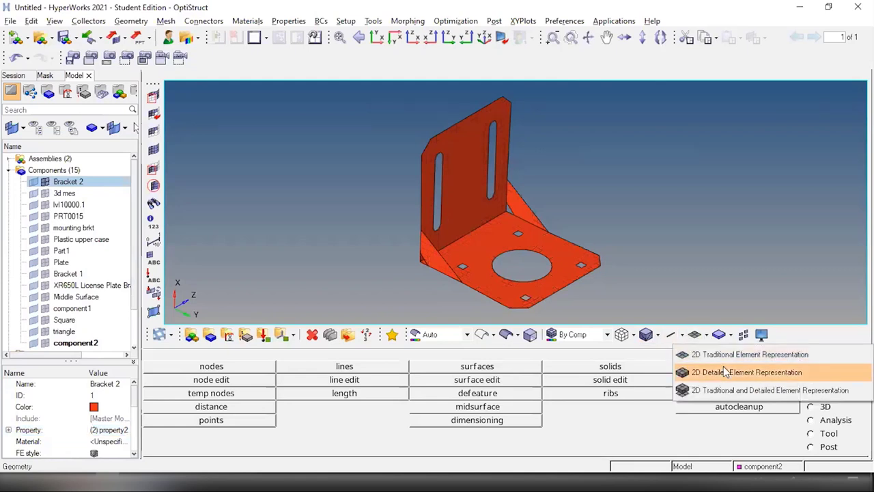
pyautogui.click(726, 372)
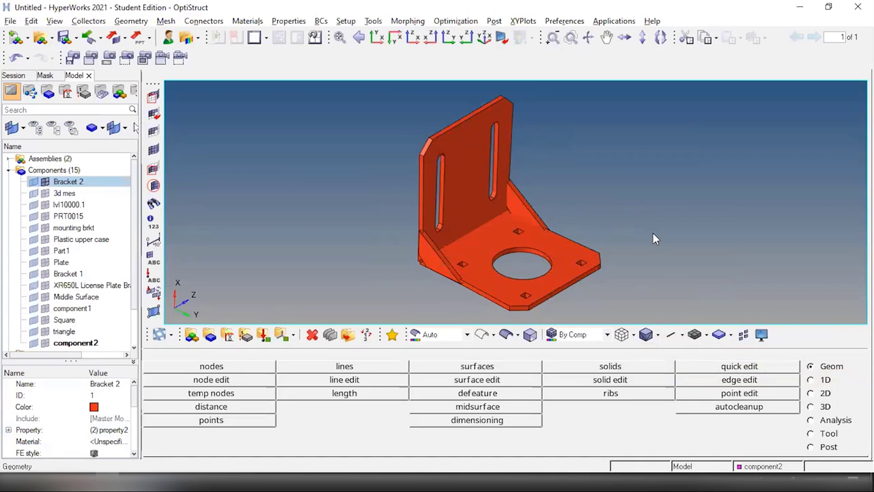
pyautogui.click(39, 182)
pyautogui.click(38, 183)
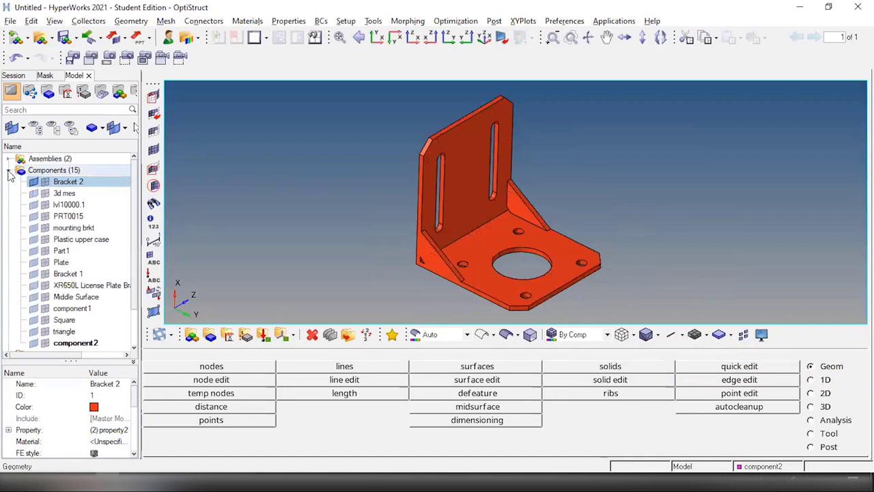
# Step: Create a new material in the model
pyautogui.click(8, 171)
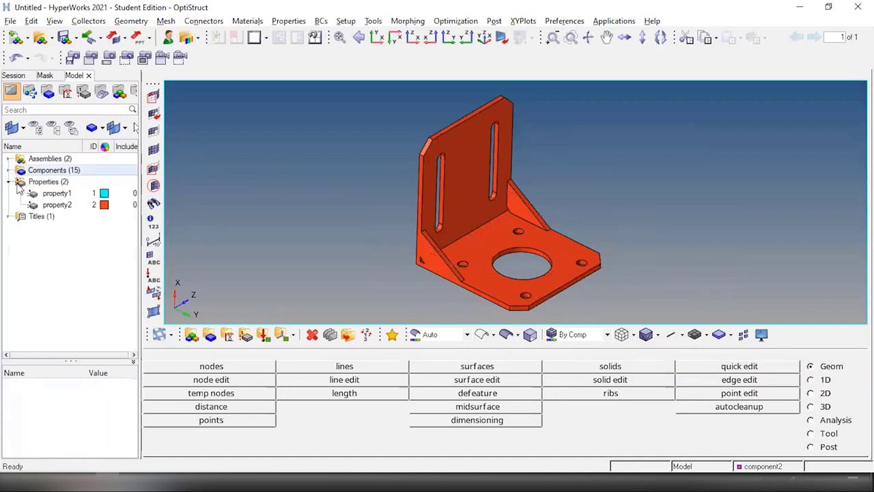
pyautogui.rightClick(86, 258)
pyautogui.moveTo(140, 260)
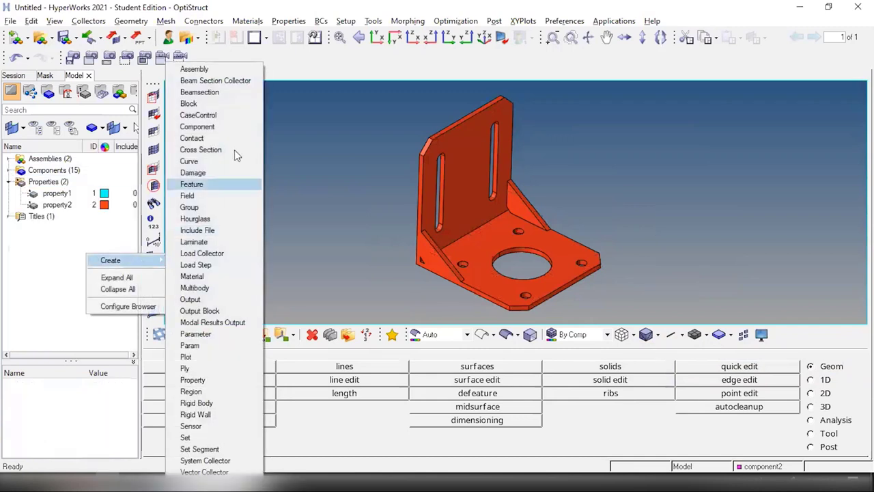
pyautogui.click(215, 277)
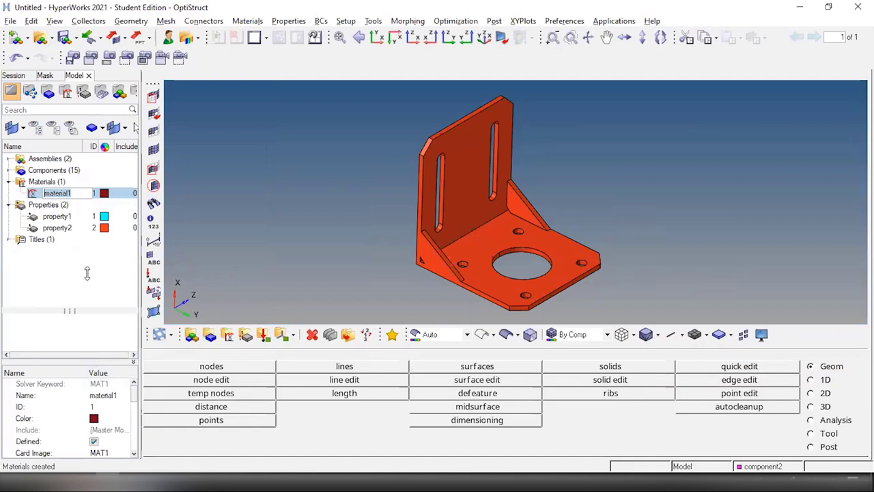
# Step: Examine the suggested values for E, G and RHO in the new MAT1 material's properties
pyautogui.moveTo(87, 311); pyautogui.dragTo(87, 271)
pyautogui.click(104, 388)
pyautogui.write('210000.0')
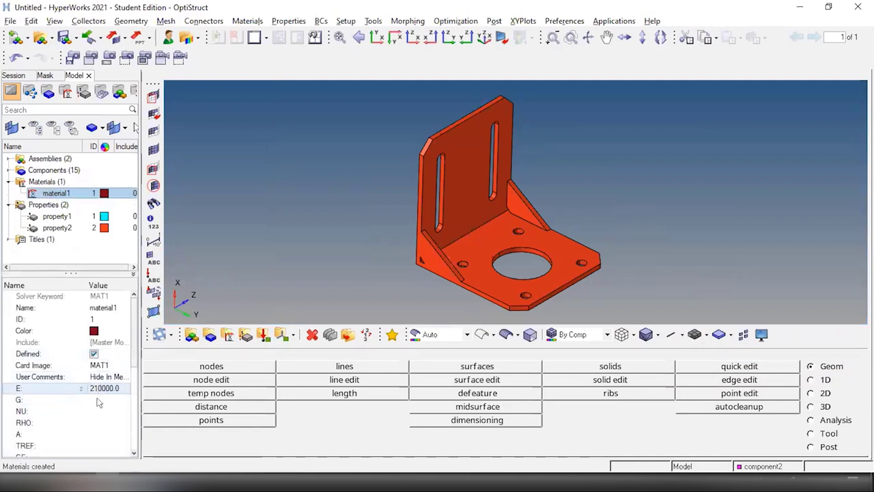
pyautogui.click(98, 400)
pyautogui.write('80769.2')
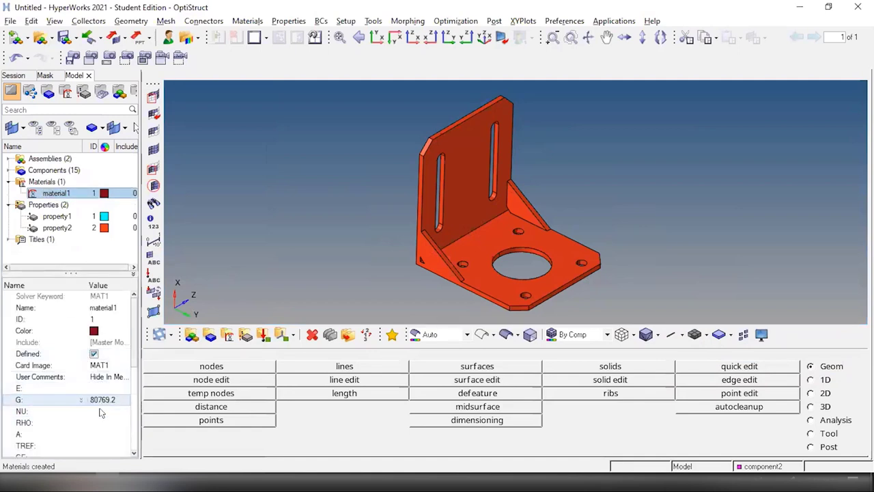
pyautogui.click(102, 422)
pyautogui.write('7.8e-09')
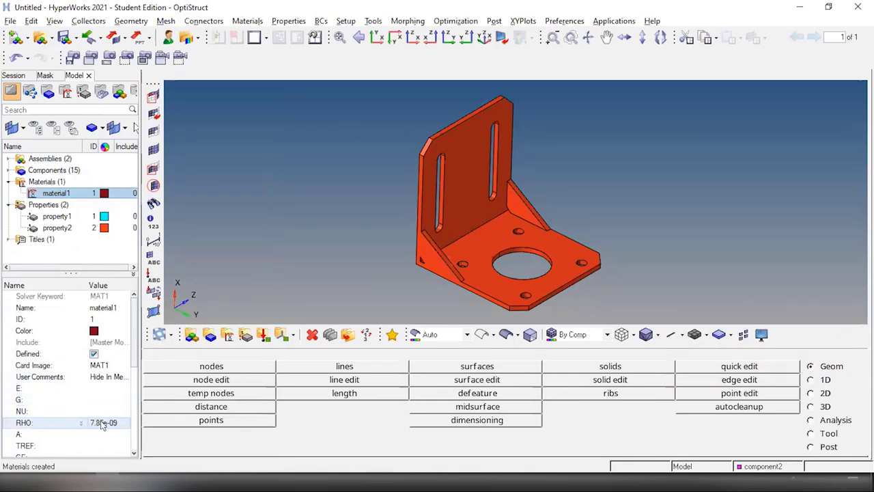
# Step: Set material1's E to 210000 and G to 80769.2
pyautogui.press('Return')
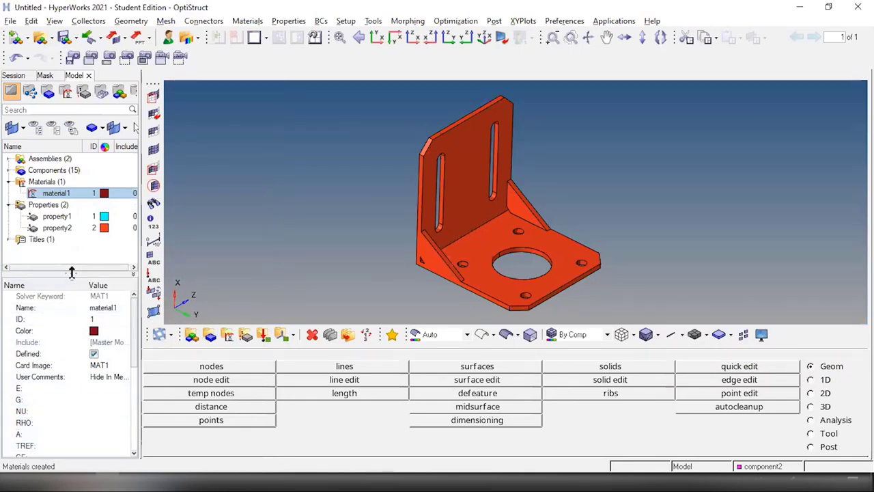
pyautogui.click(111, 388)
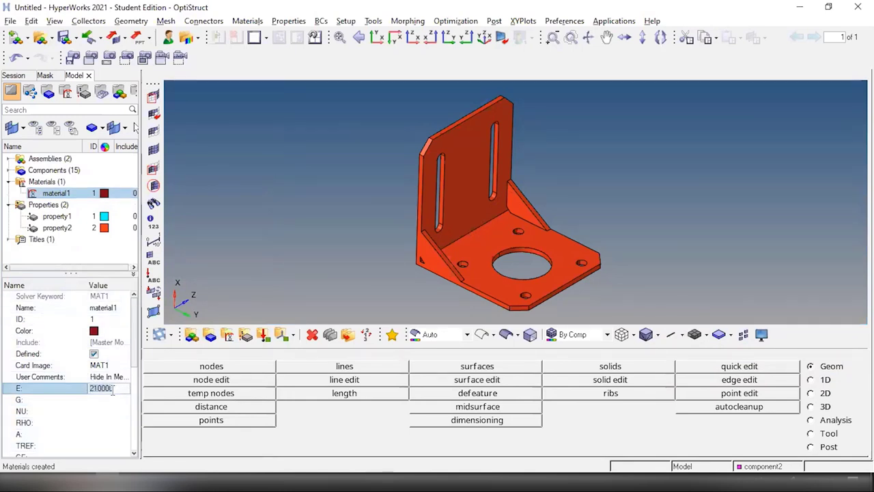
pyautogui.press('Return')
pyautogui.click(111, 400)
pyautogui.write('80769.2')
pyautogui.press('Return')
# Step: Set material1's NU to 0.3 and RHO to 7.85e-09
pyautogui.click(112, 411)
pyautogui.write('0.3')
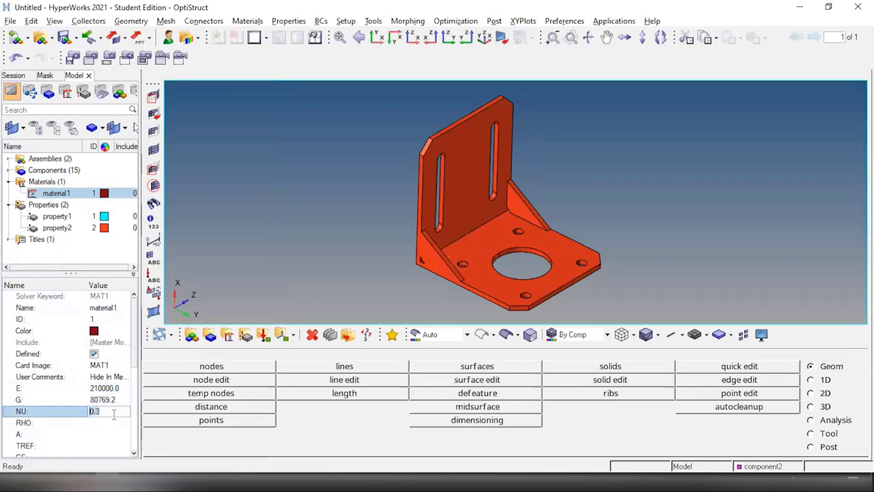
pyautogui.press('Return')
pyautogui.click(109, 422)
pyautogui.write('7.85e-09')
pyautogui.press('Return')
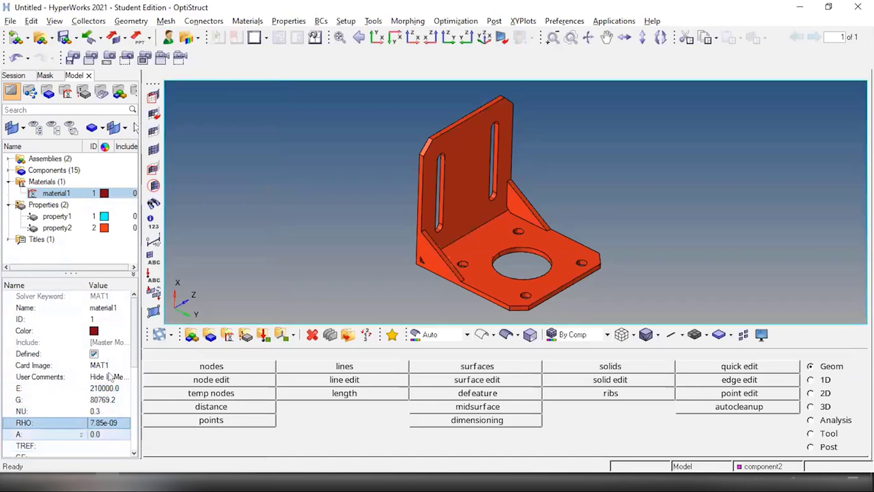
pyautogui.press('Escape')
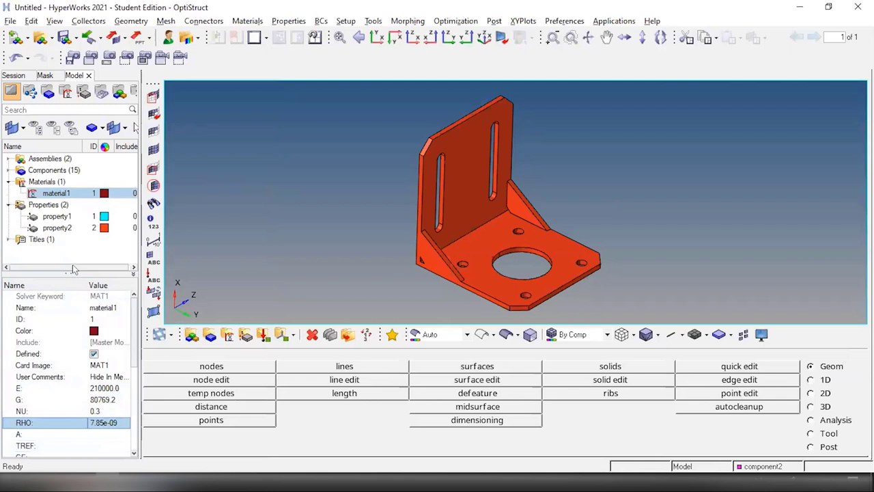
# Step: Assign material1 as the material of the Bracket 2 component
pyautogui.moveTo(74, 269); pyautogui.dragTo(72, 371)
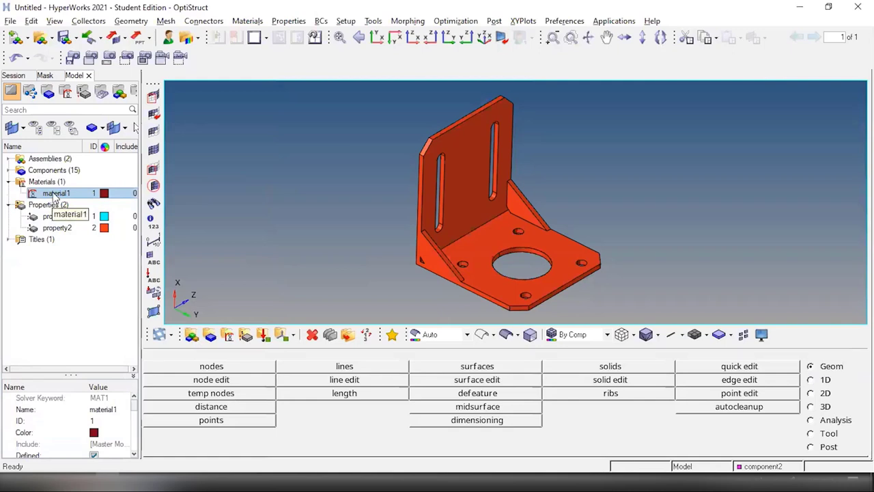
pyautogui.click(9, 170)
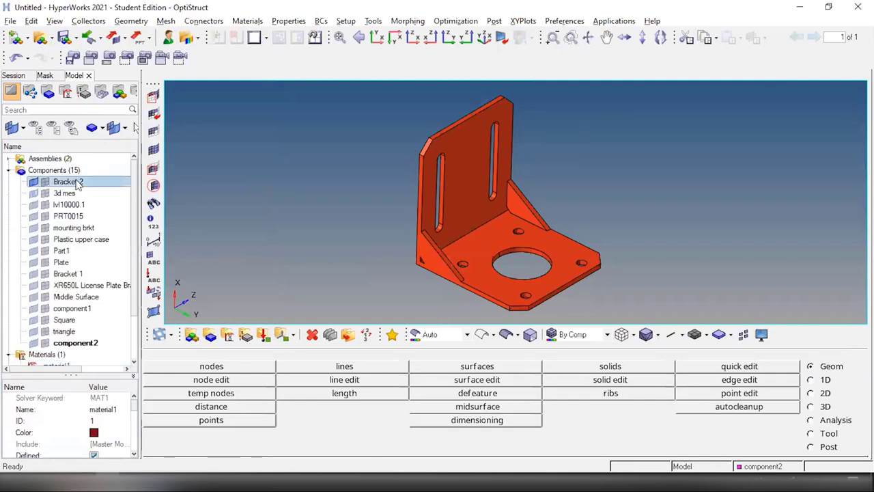
pyautogui.click(76, 183)
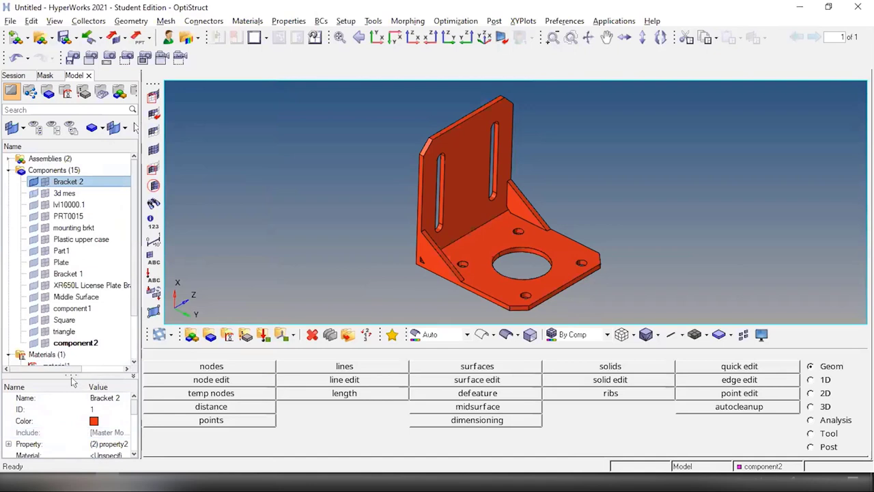
pyautogui.moveTo(72, 374); pyautogui.dragTo(72, 346)
pyautogui.click(102, 427)
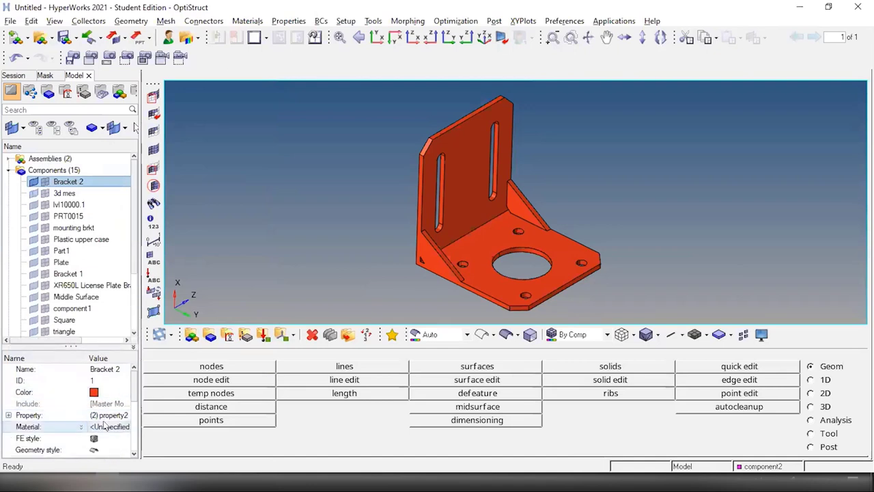
pyautogui.click(121, 428)
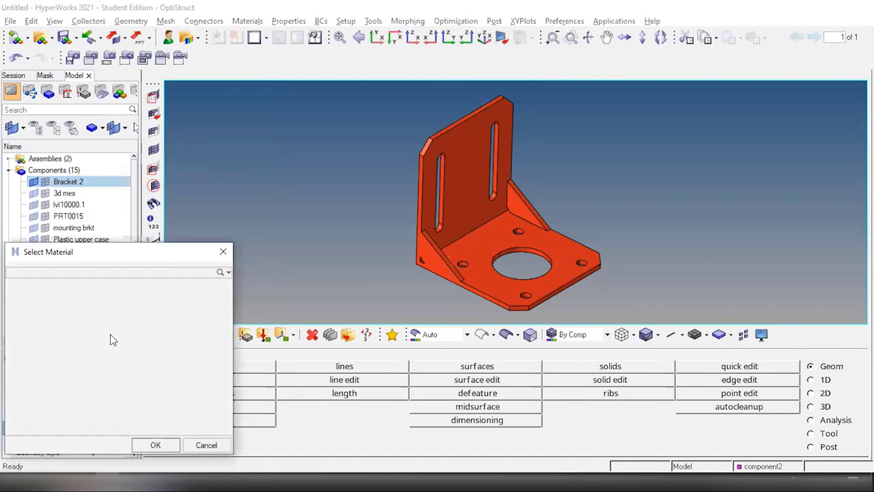
pyautogui.click(32, 304)
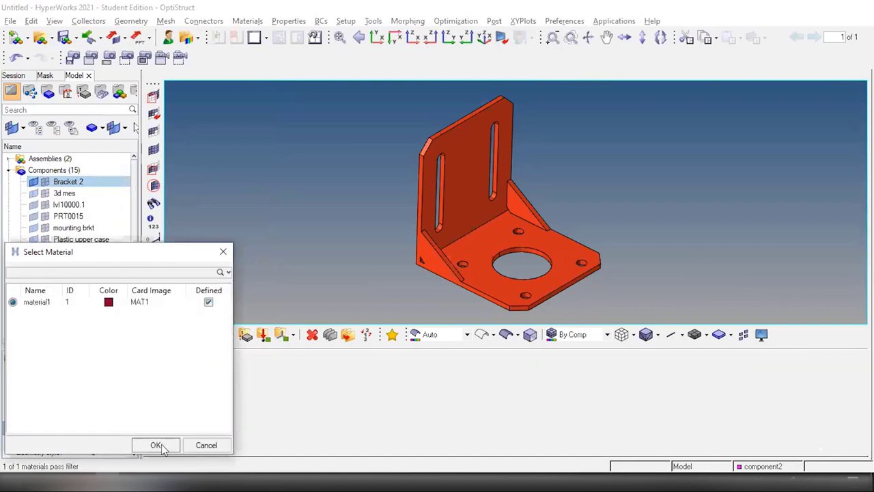
pyautogui.click(156, 445)
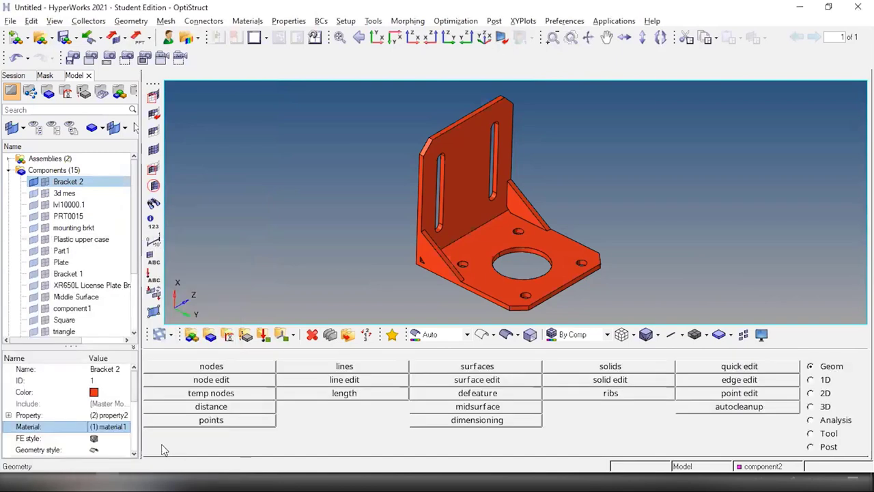
# Step: Collapse the component list, review material1's card values and expand the model's assemblies
pyautogui.click(58, 172)
pyautogui.click(8, 171)
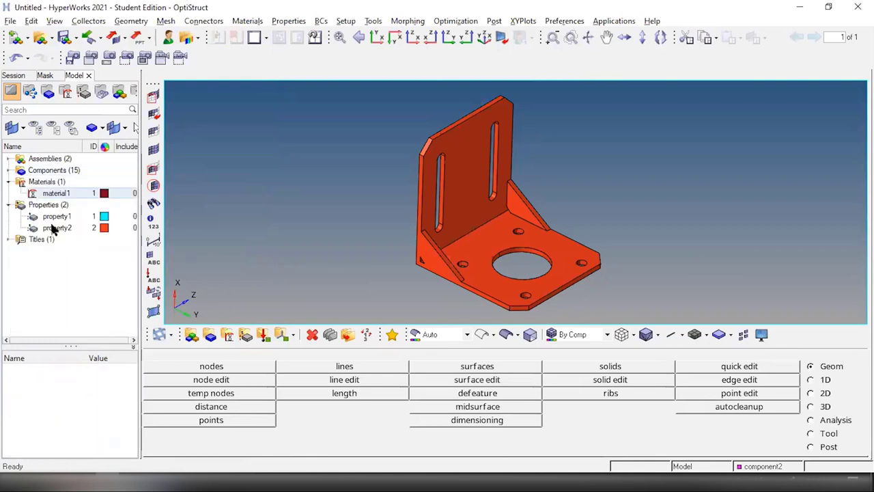
pyautogui.click(42, 194)
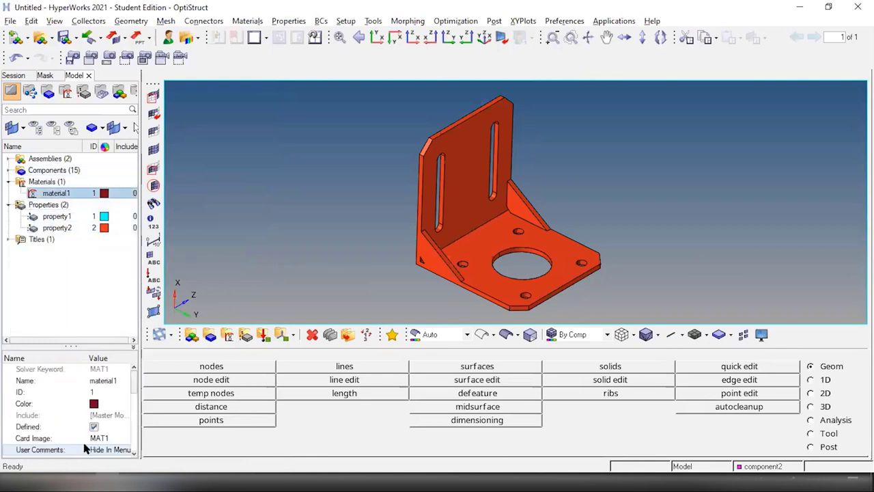
pyautogui.scroll(-3, 126, 391)
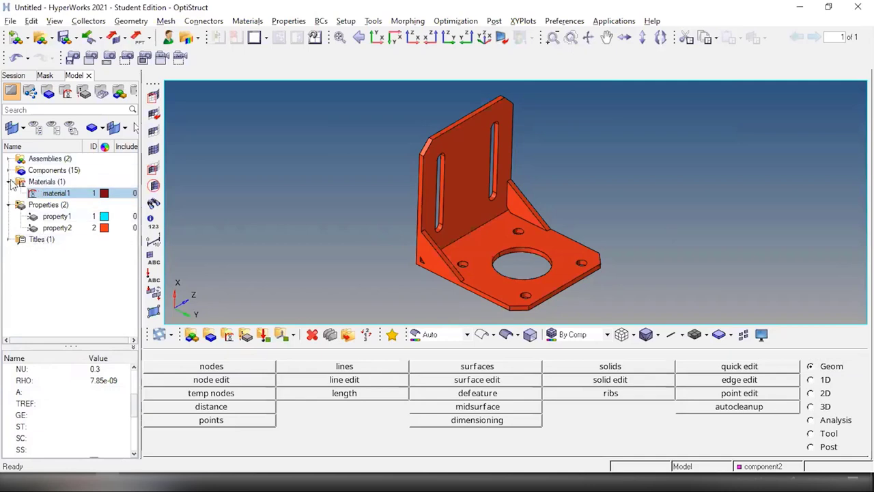
pyautogui.click(34, 162)
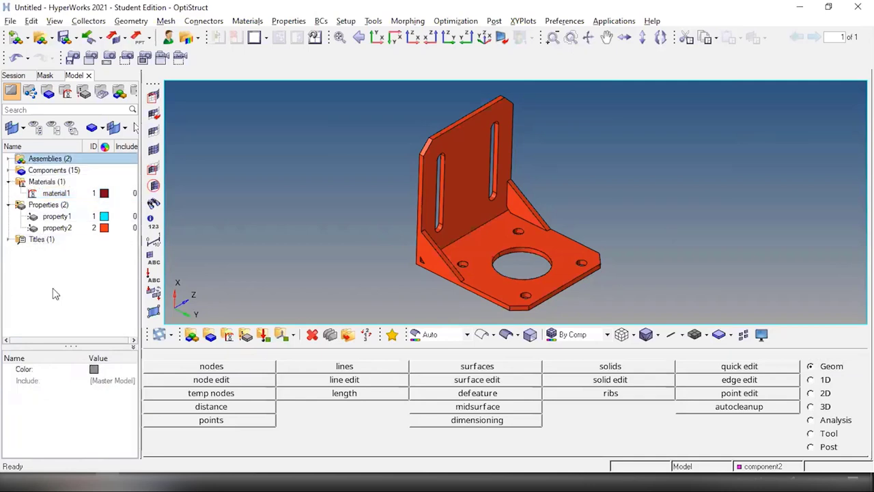
pyautogui.click(9, 157)
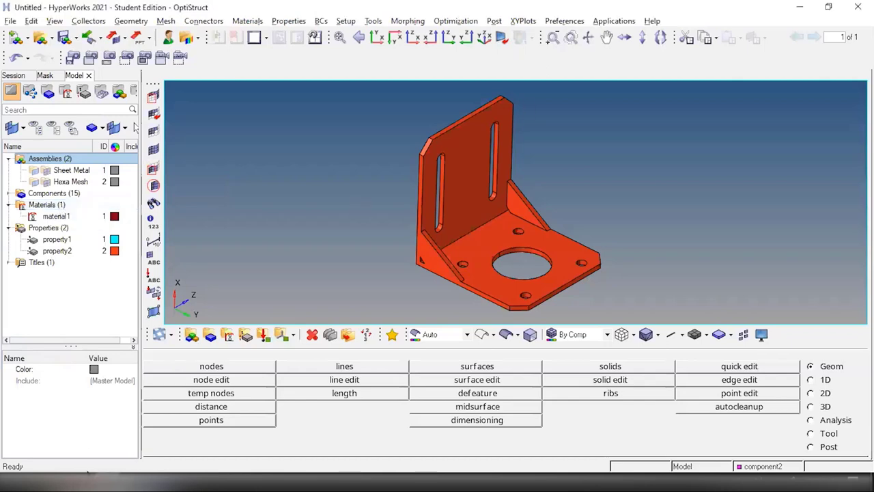
# Step: Switch to PowerPoint and review the meshing exercise topics from Advanced remesh to Keyboard shortcuts
pyautogui.hotkey('alt', 'Tab')
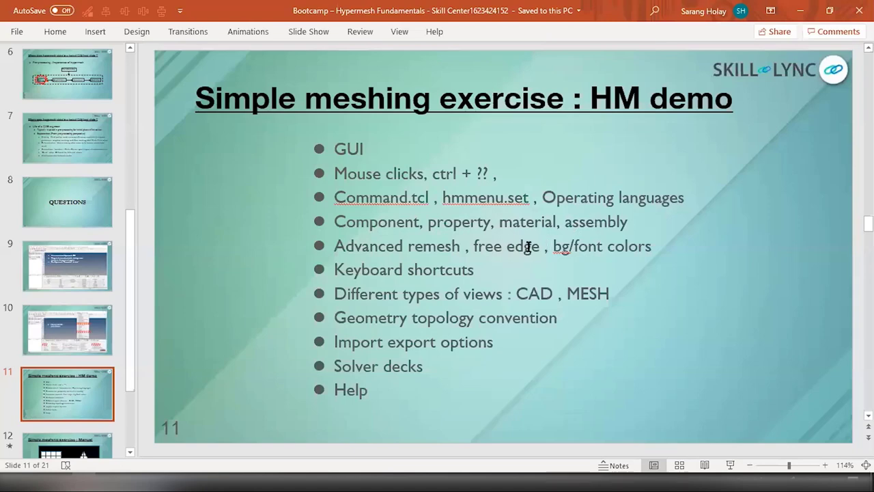
pyautogui.click(369, 250)
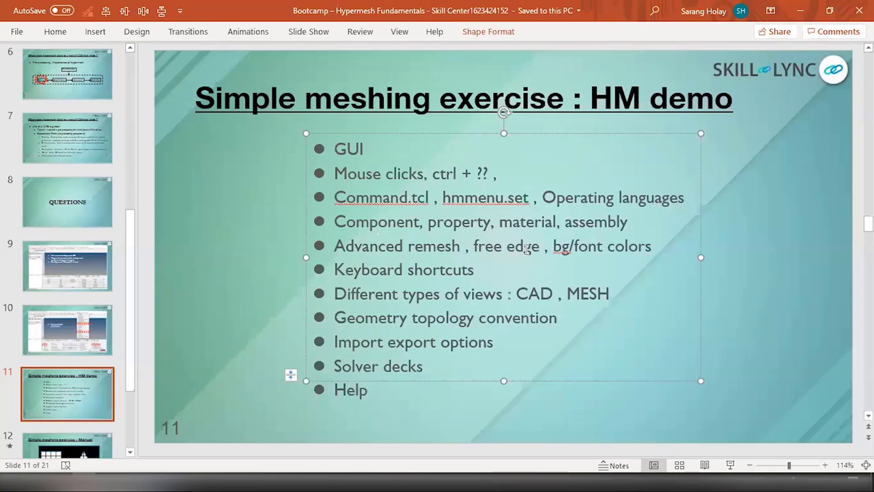
pyautogui.click(482, 270)
# Step: Switch to HyperMesh and examine the commands mapped to Q and F1 in the keyboard shortcut settings
pyautogui.click(112, 474)
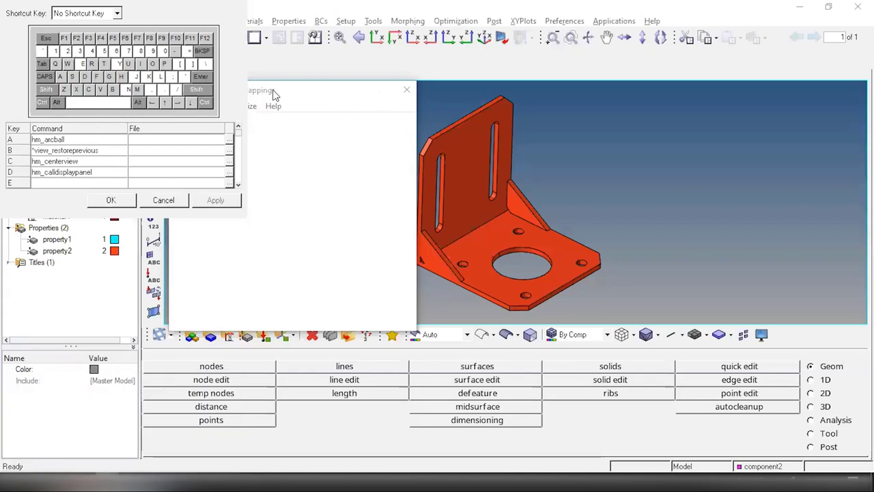
pyautogui.moveTo(273, 95); pyautogui.dragTo(370, 161)
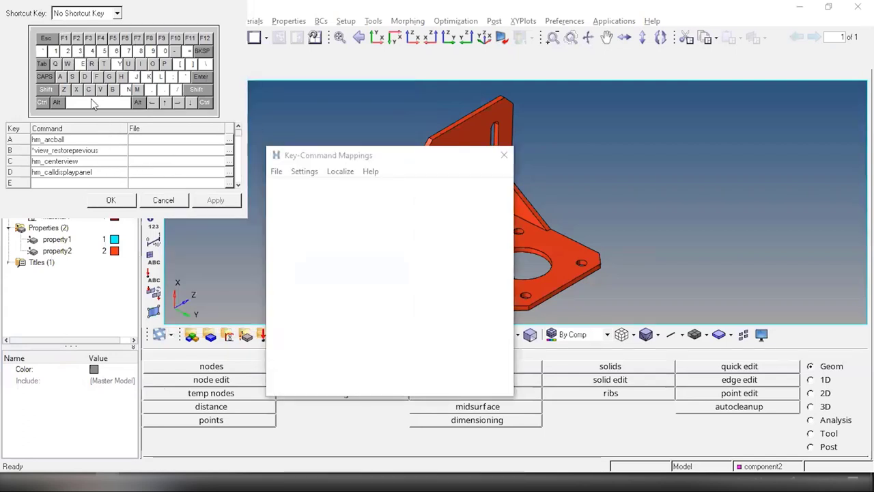
pyautogui.click(57, 65)
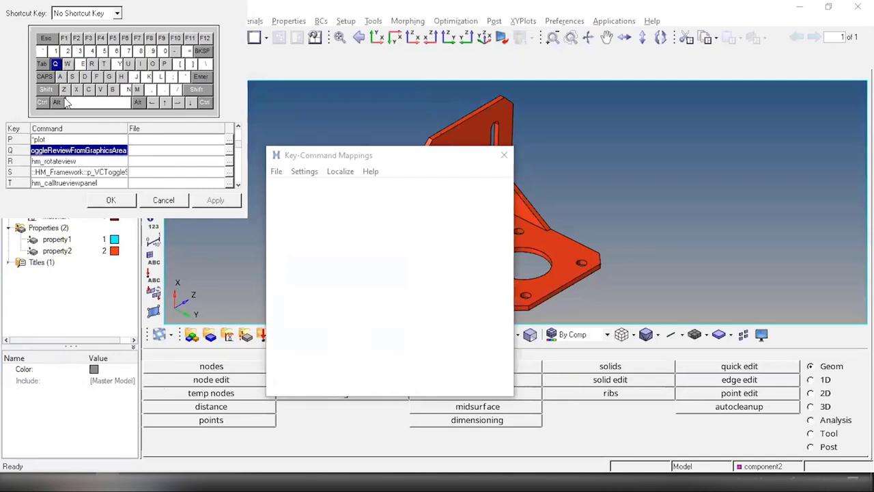
pyautogui.click(65, 39)
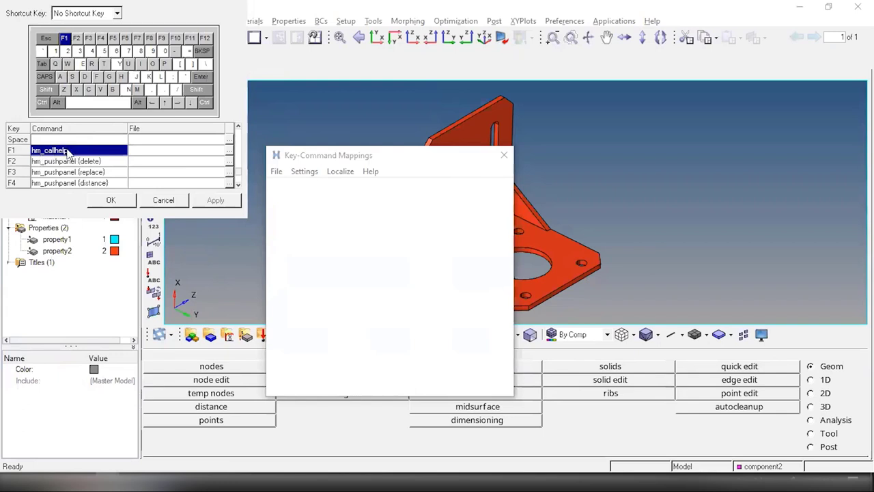
# Step: Try moving the hm_callhelp command from the F1 shortcut to J, and discard the mapping changes
pyautogui.click(69, 152)
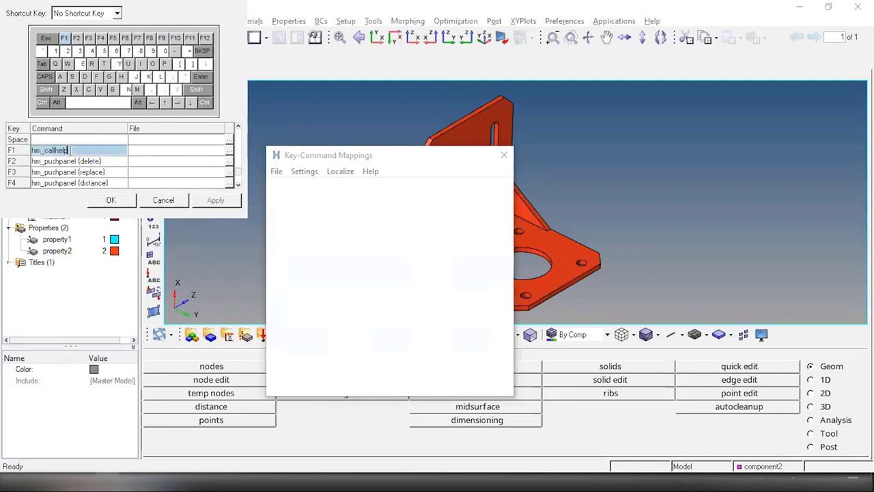
pyautogui.click(23, 151)
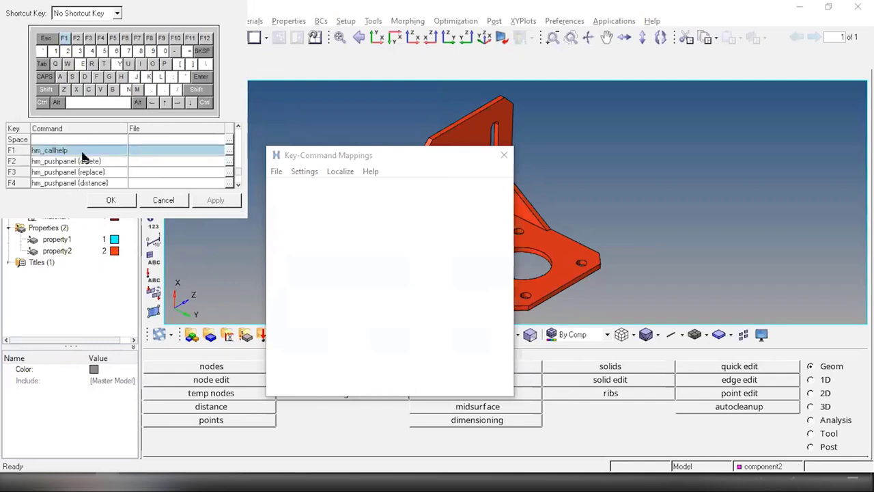
pyautogui.press('F1')
pyautogui.hotkey('ctrl', 'c')
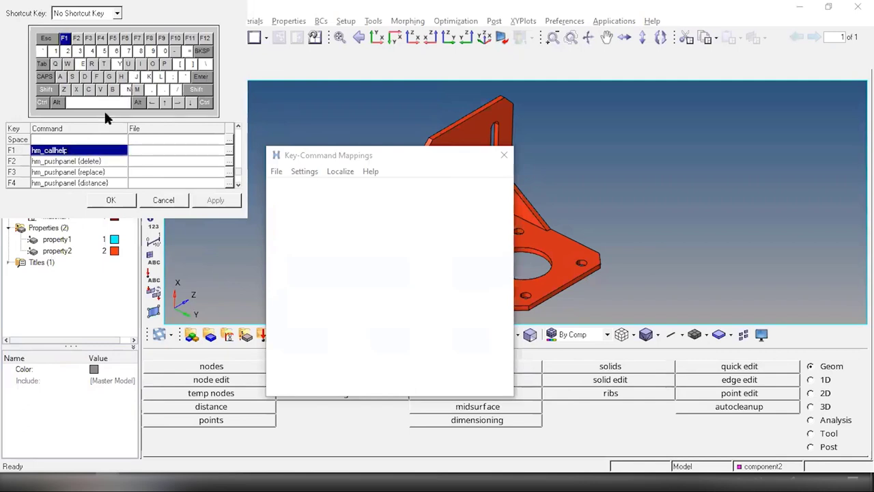
pyautogui.press('Delete')
pyautogui.click(134, 77)
pyautogui.click(76, 148)
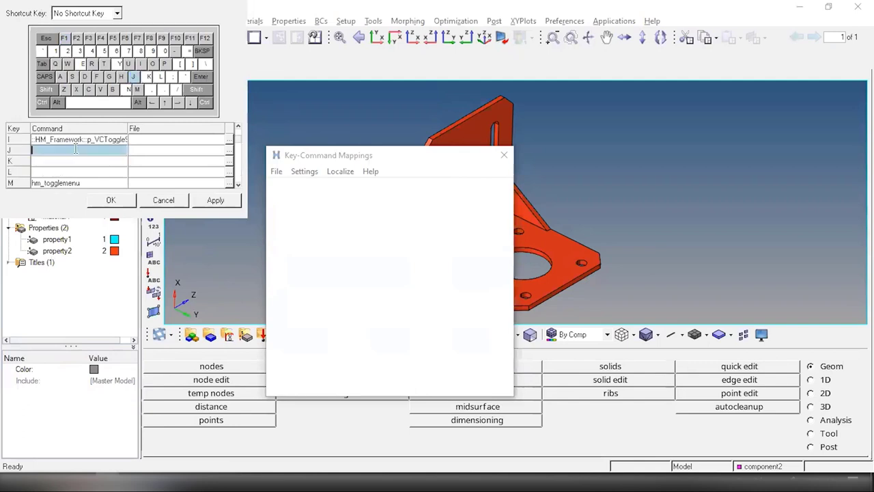
pyautogui.hotkey('ctrl', 'v')
pyautogui.click(162, 201)
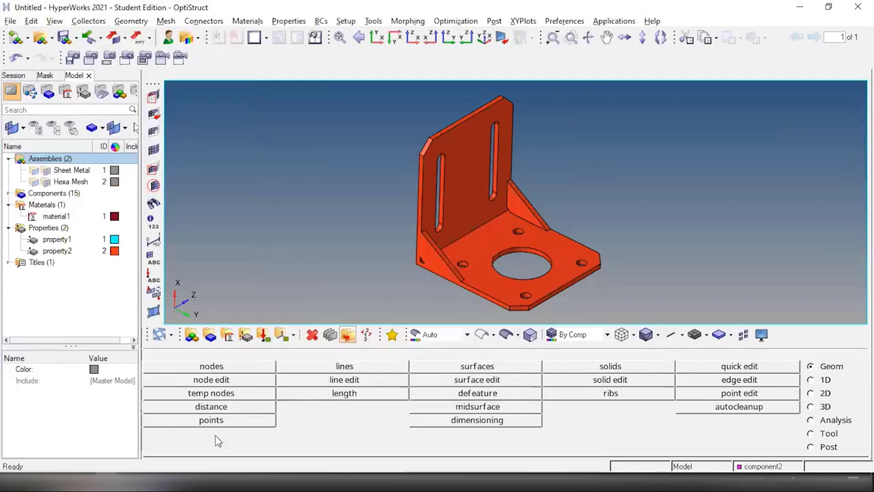
# Step: Switch to PowerPoint and check the slide's topic on the different CAD and MESH view types
pyautogui.hotkey('alt', 'Tab')
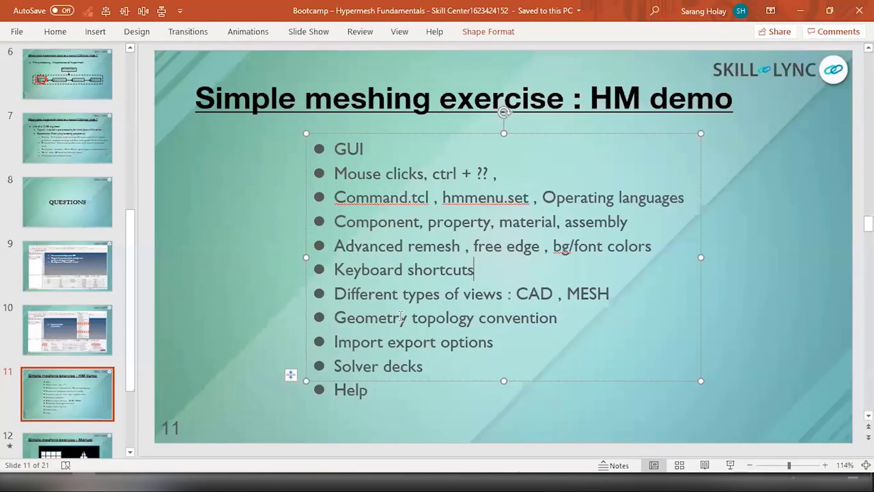
pyautogui.click(432, 294)
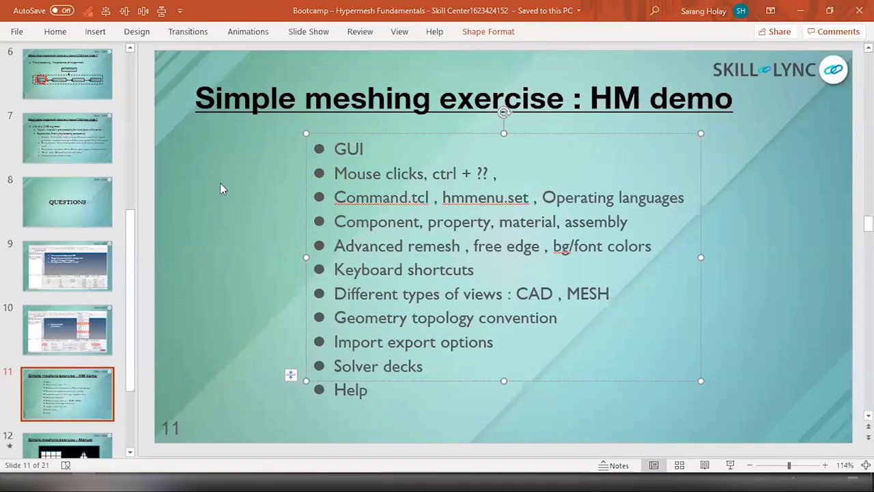
# Step: Switch to HyperMesh, expand the Components folder in the model browser, and widen the browser to reveal the ID and color columns
pyautogui.hotkey('alt', 'Tab')
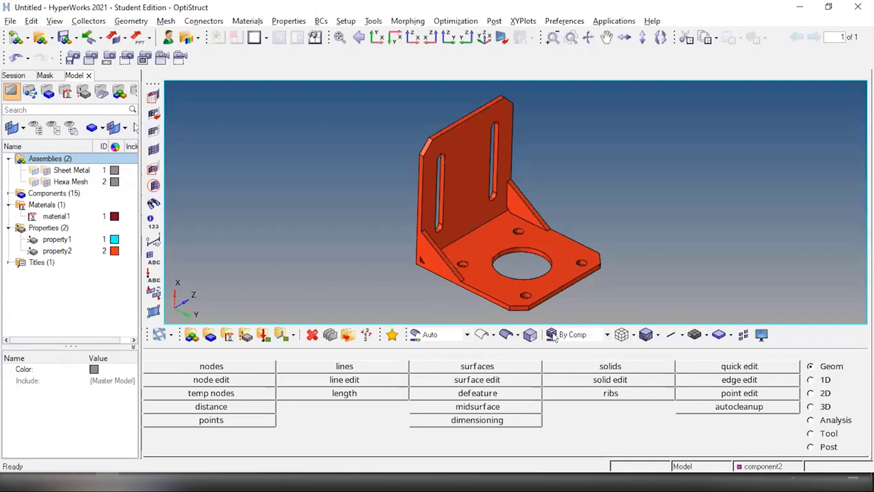
pyautogui.click(9, 193)
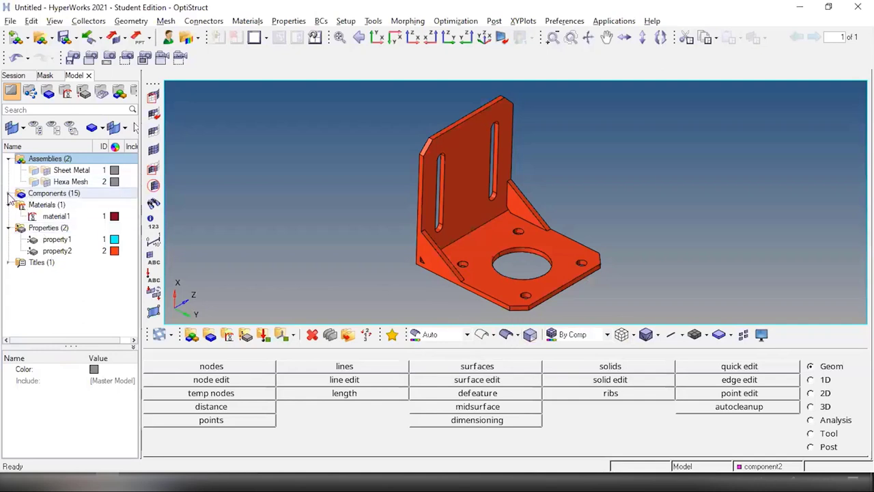
pyautogui.click(33, 205)
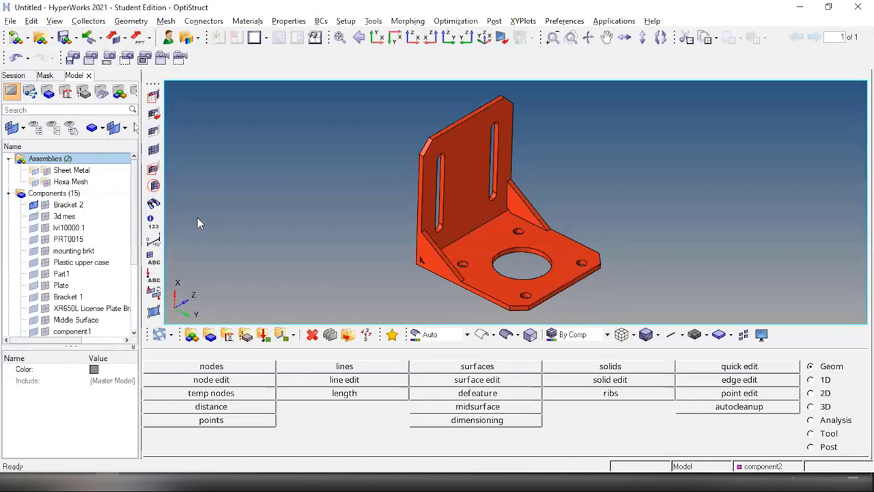
pyautogui.moveTo(142, 222); pyautogui.dragTo(263, 212)
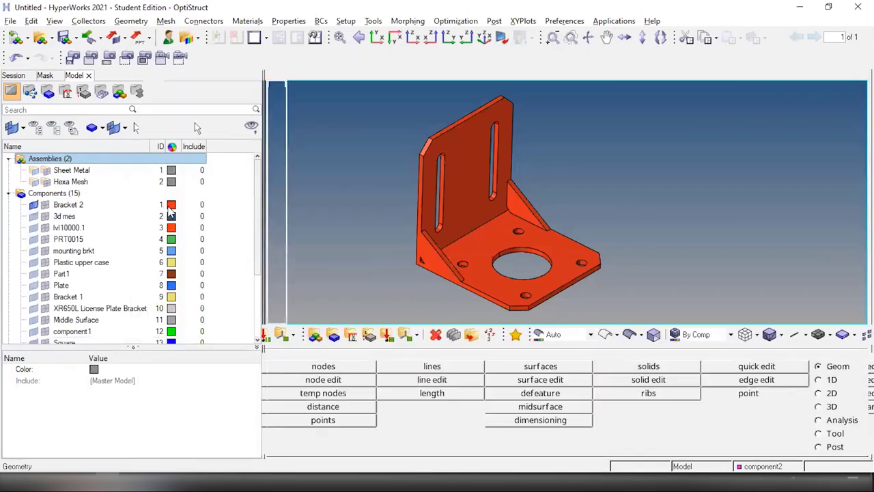
# Step: Change the display color of the Bracket 2 component to medium blue
pyautogui.click(86, 208)
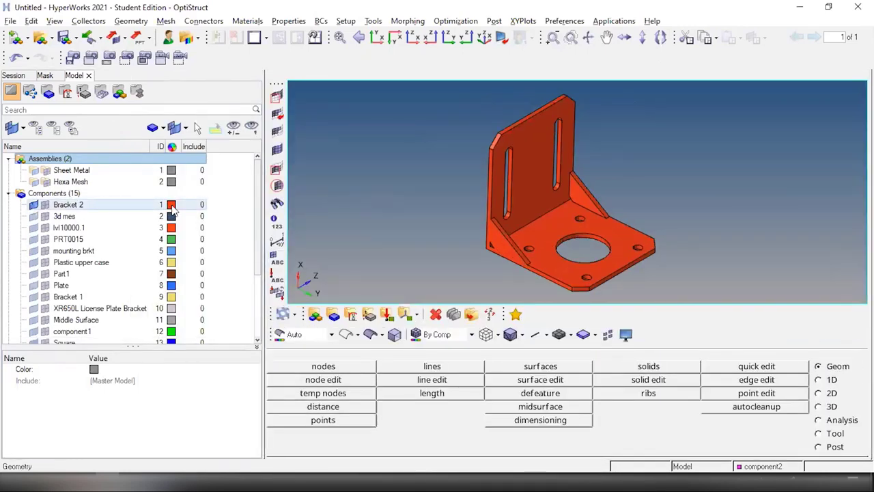
pyautogui.click(171, 205)
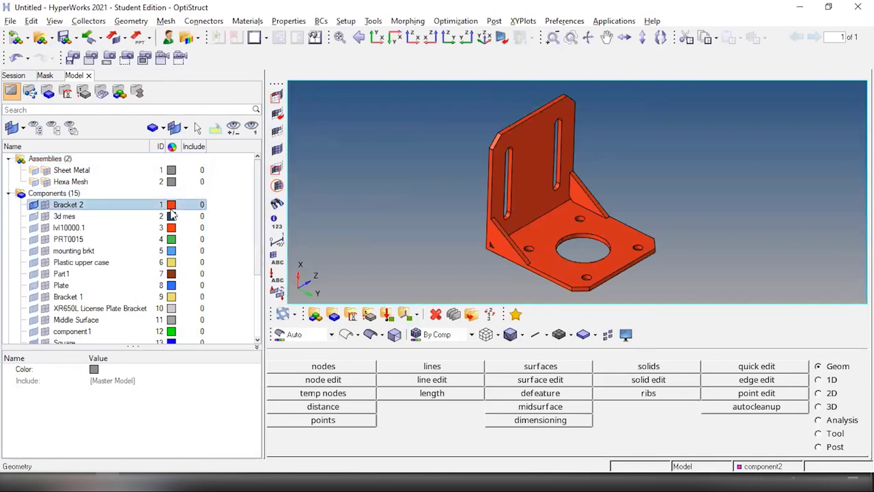
pyautogui.click(171, 205)
pyautogui.click(218, 223)
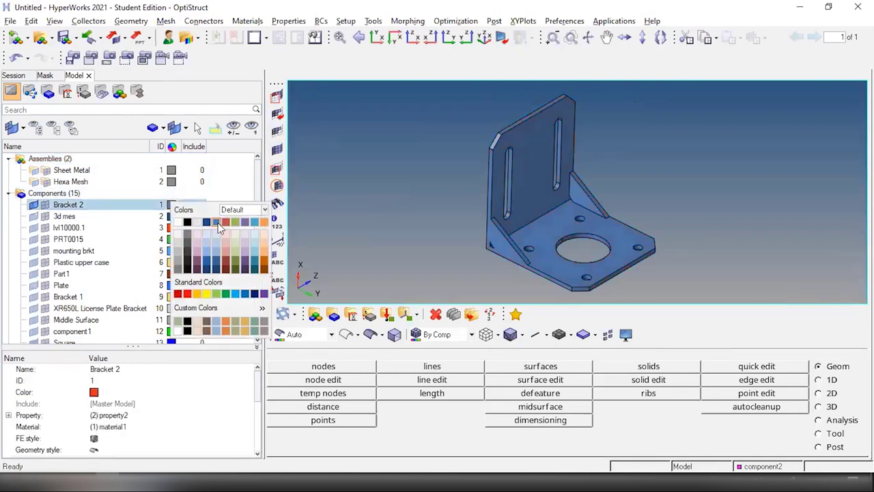
pyautogui.click(694, 185)
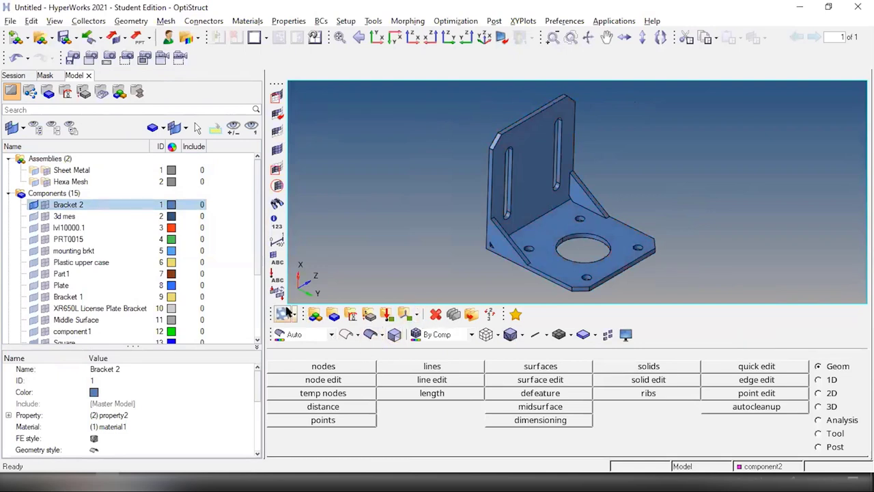
# Step: Set the geometry color mode to By 2D Topo and inspect the edges around Bracket 2's chamfered corner and slot
pyautogui.click(332, 335)
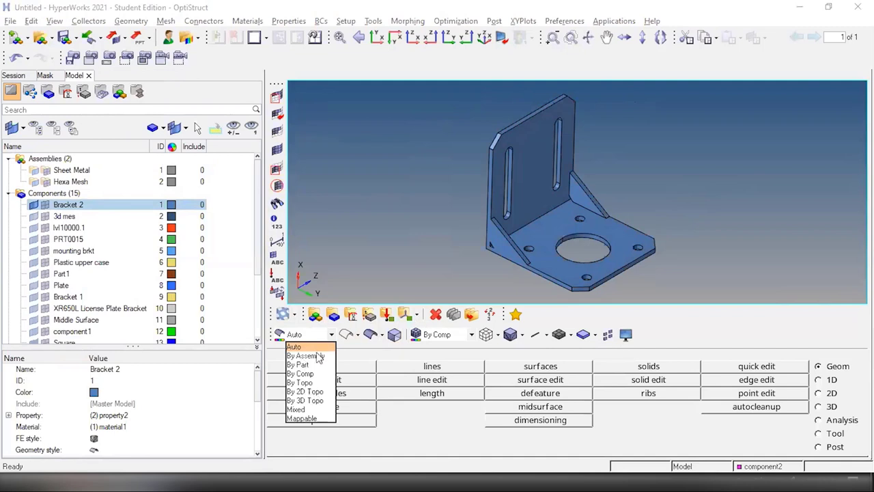
pyautogui.click(312, 393)
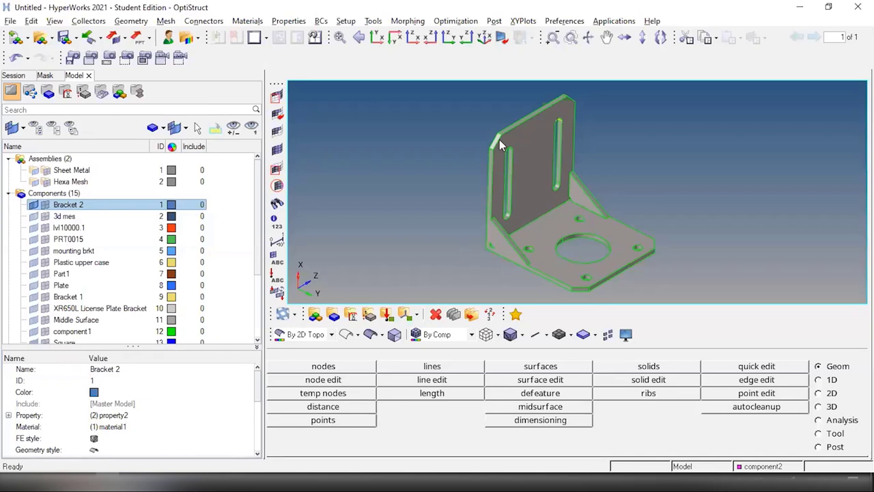
pyautogui.scroll(4, 496, 140)
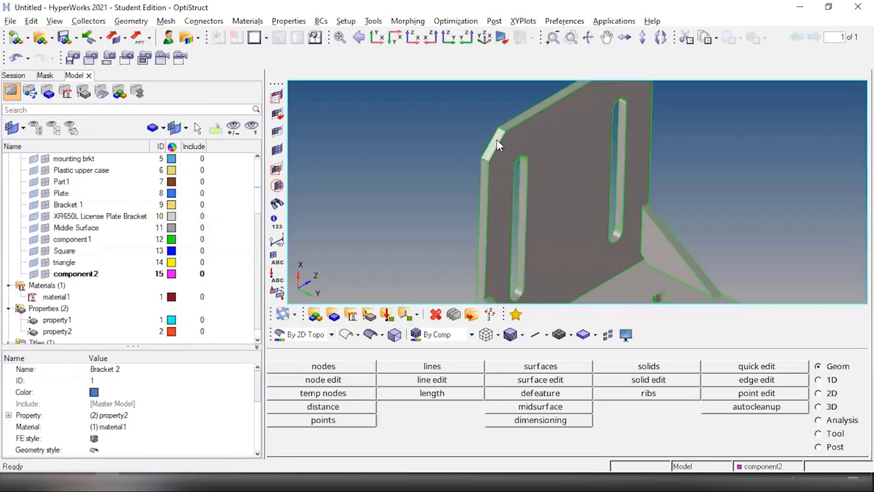
pyautogui.scroll(3, 496, 153)
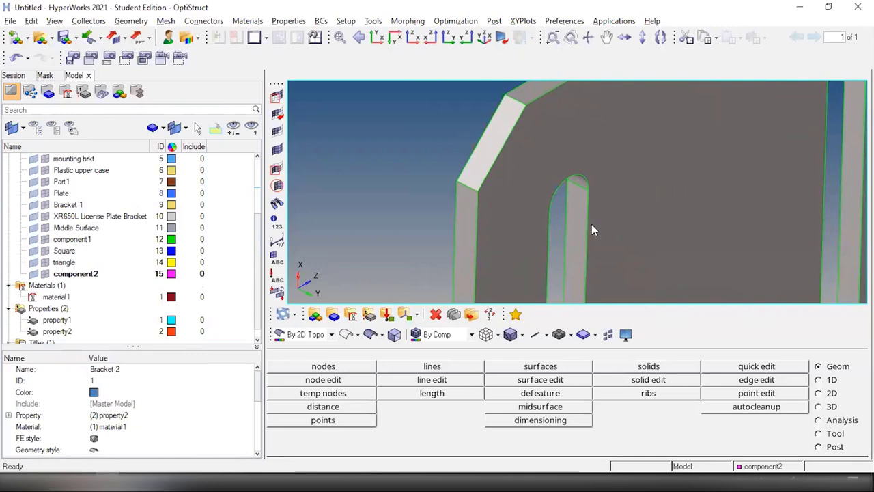
pyautogui.scroll(-3, 583, 197)
pyautogui.keyDown('ctrl'); pyautogui.moveTo(583, 198); pyautogui.dragTo(557, 171, button='right'); pyautogui.keyUp('ctrl')
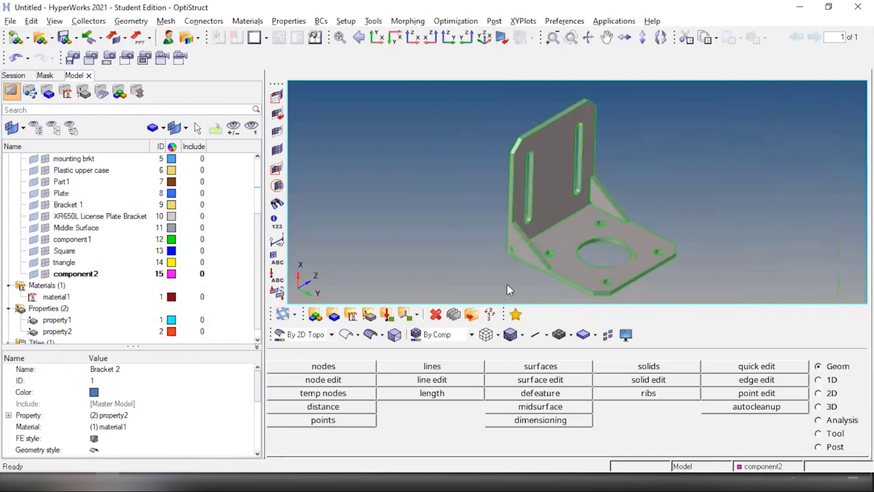
# Step: Display the bracket geometry as wireframe, orbit it to compare, and restore the shaded geometry with surface edges
pyautogui.click(345, 335)
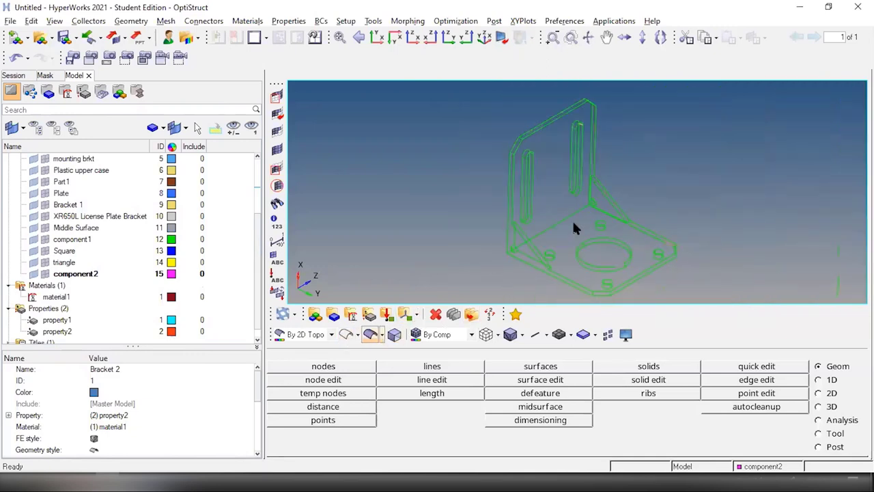
pyautogui.moveTo(583, 237)
pyautogui.keyDown('ctrl'); pyautogui.mouseDown()
pyautogui.moveTo(578, 215)
pyautogui.moveTo(595, 202)
pyautogui.moveTo(585, 211)
pyautogui.mouseUp(); pyautogui.keyUp('ctrl')
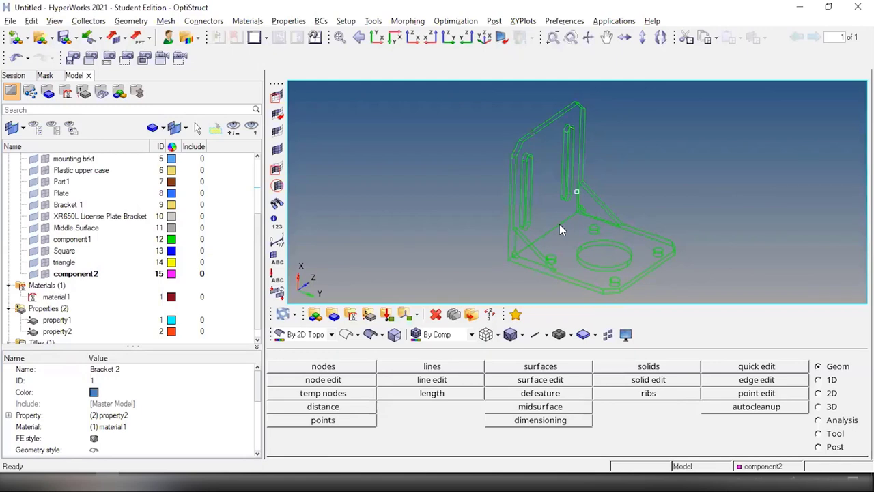
pyautogui.click(369, 335)
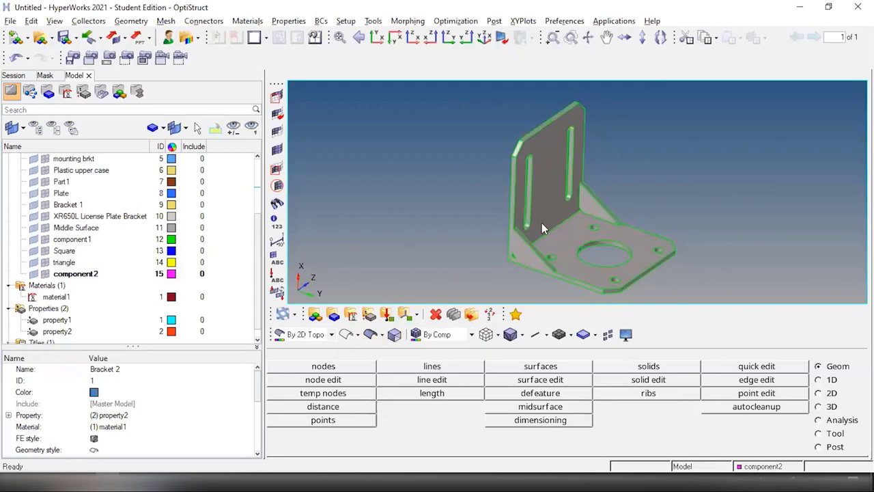
# Step: Delete the inner triangular surface of the bracket's far rib and leave the delete tool
pyautogui.keyDown('ctrl'); pyautogui.moveTo(542, 223); pyautogui.dragTo(617, 190); pyautogui.keyUp('ctrl')
pyautogui.press('F2')
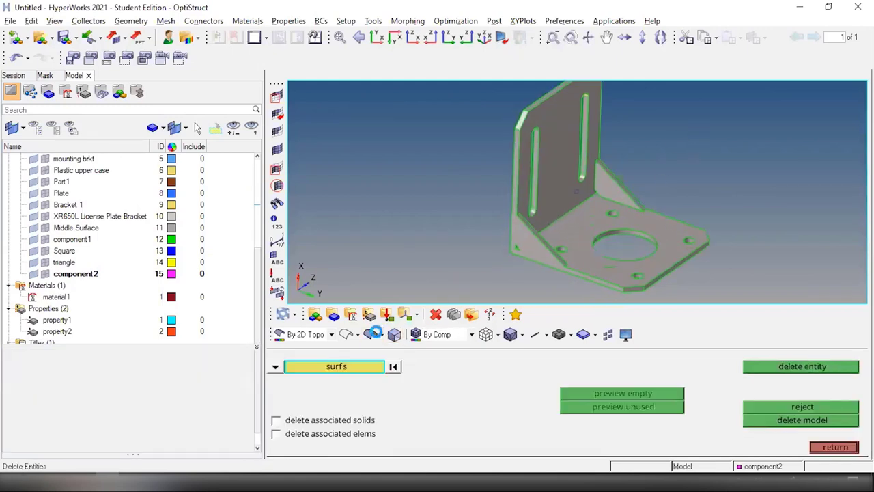
pyautogui.keyDown('ctrl'); pyautogui.moveTo(618, 201); pyautogui.dragTo(612, 195); pyautogui.keyUp('ctrl')
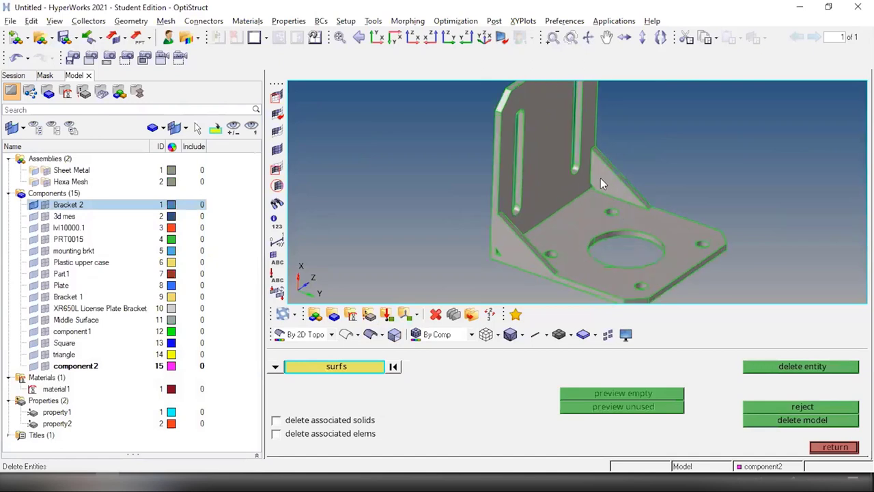
pyautogui.click(602, 179)
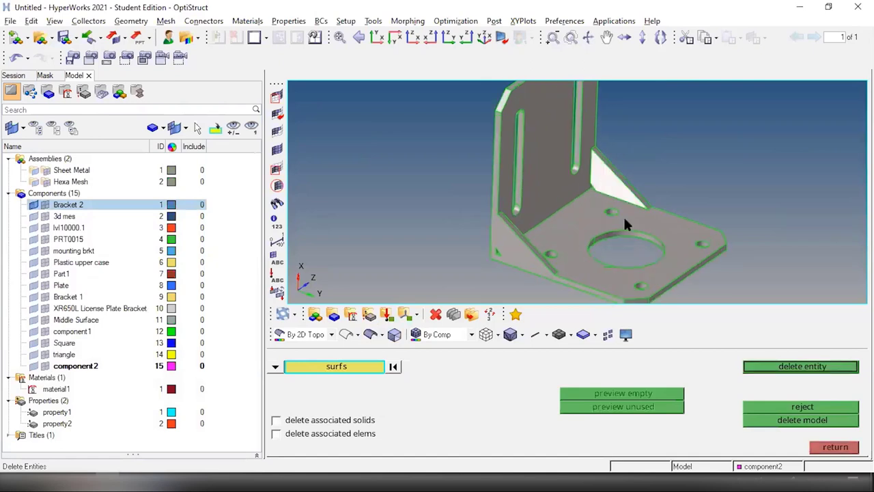
pyautogui.click(804, 367)
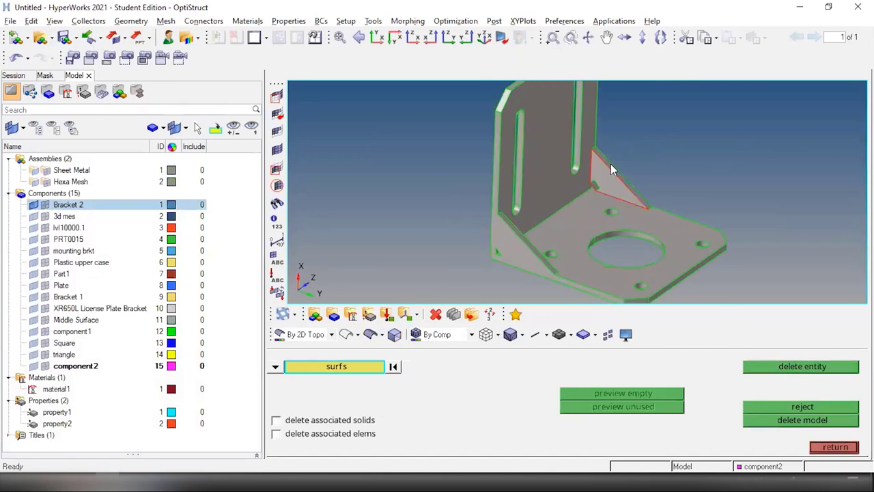
pyautogui.press('Escape')
# Step: Examine the topology edges around the opening in the bracket's far rib and compare them with the edges near the slots
pyautogui.scroll(5, 611, 186)
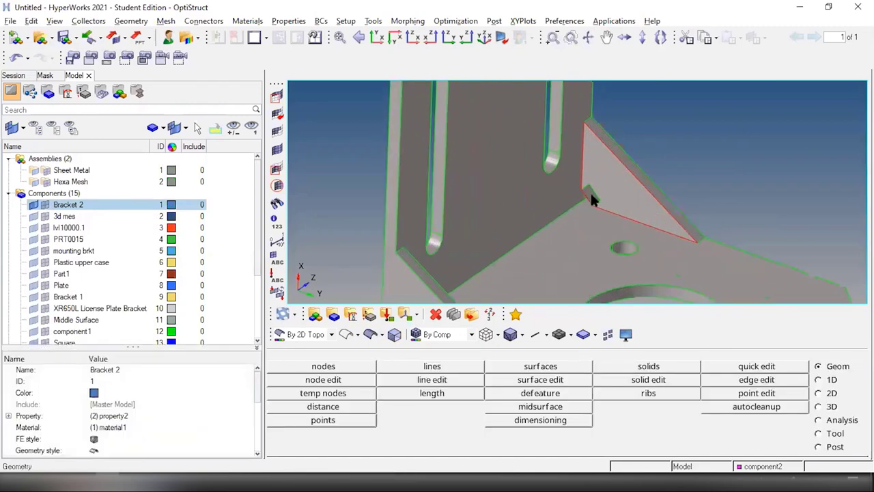
pyautogui.keyDown('ctrl'); pyautogui.moveTo(561, 203); pyautogui.dragTo(621, 200); pyautogui.keyUp('ctrl')
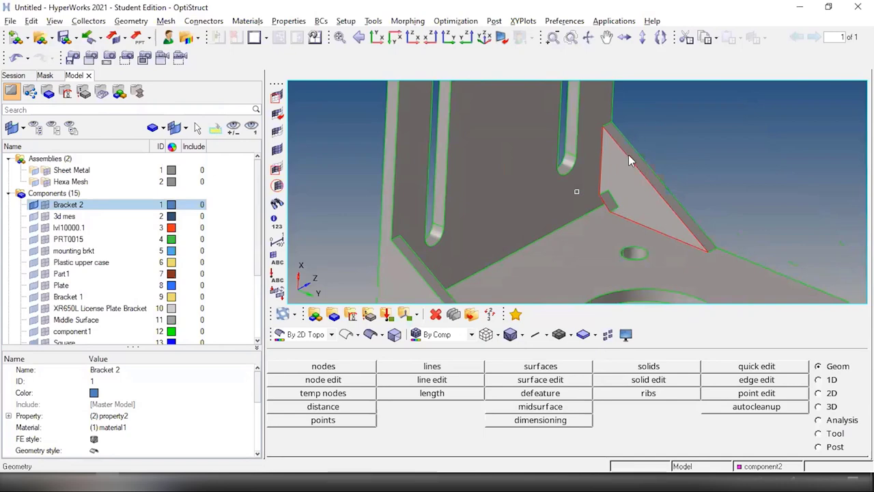
pyautogui.scroll(4, 611, 129)
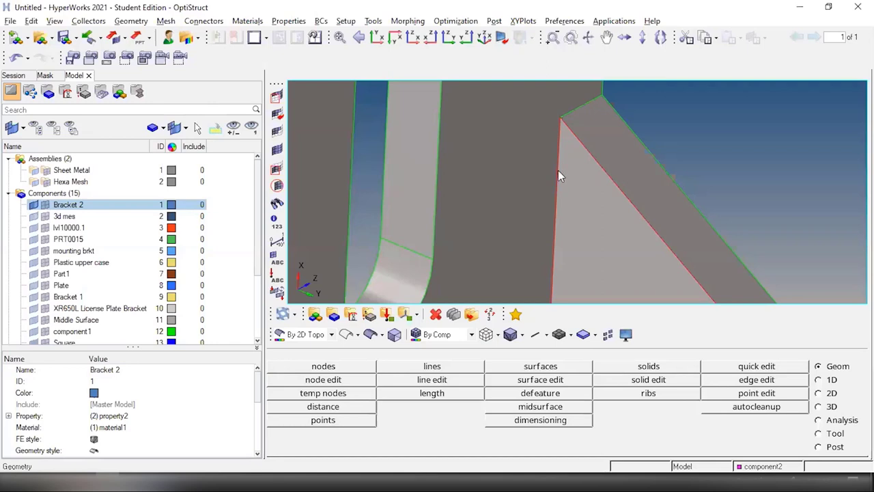
pyautogui.scroll(-6, 558, 170)
pyautogui.moveTo(547, 197)
pyautogui.keyDown('ctrl'); pyautogui.mouseDown()
pyautogui.moveTo(567, 204)
pyautogui.moveTo(533, 189)
pyautogui.mouseUp(); pyautogui.keyUp('ctrl')
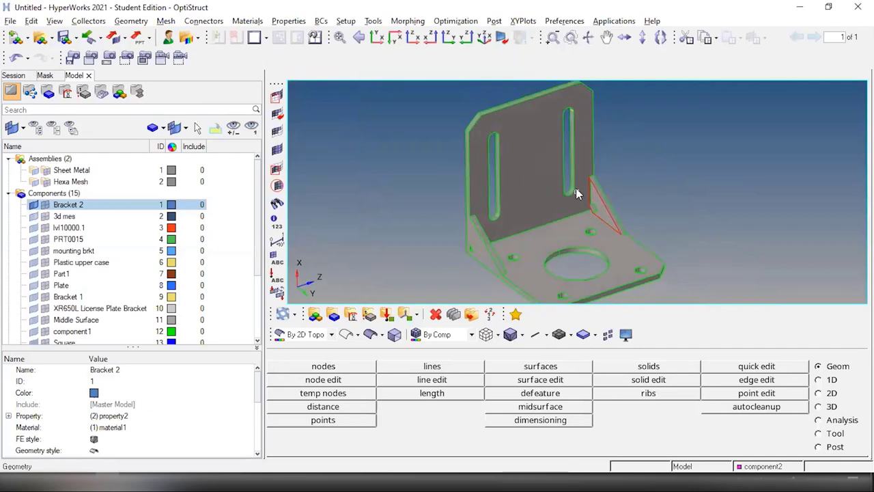
pyautogui.scroll(5, 519, 164)
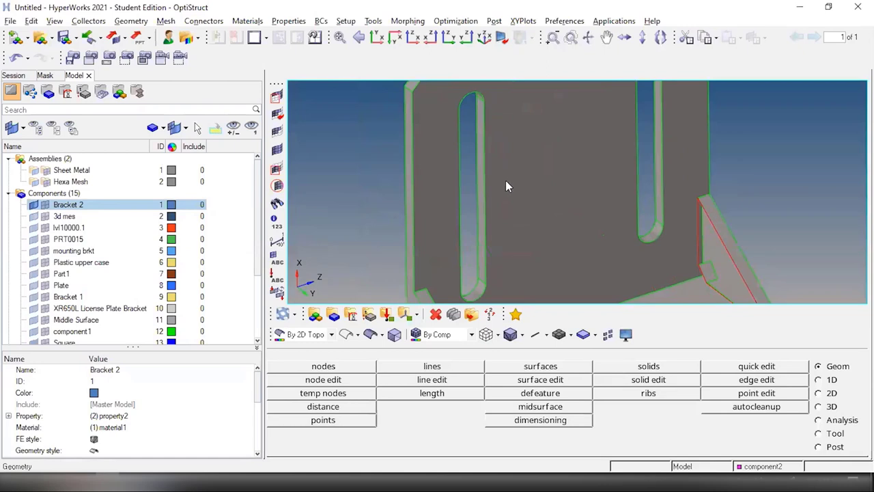
pyautogui.click(830, 394)
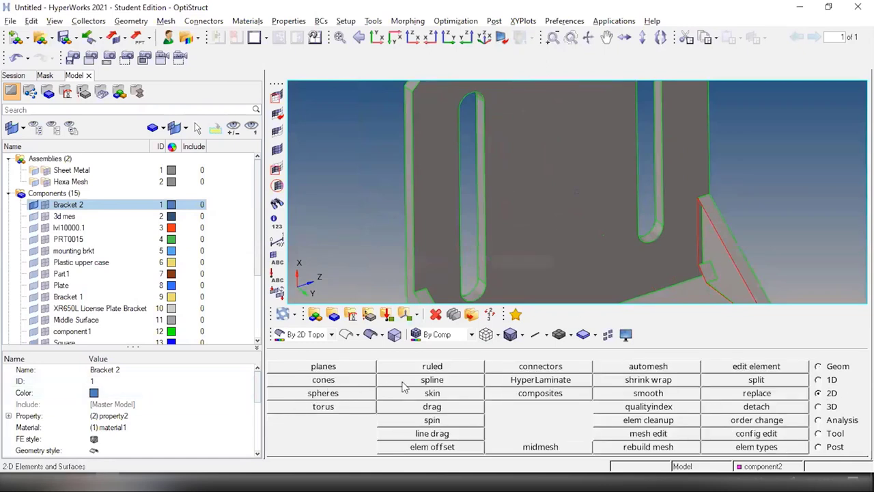
pyautogui.click(432, 406)
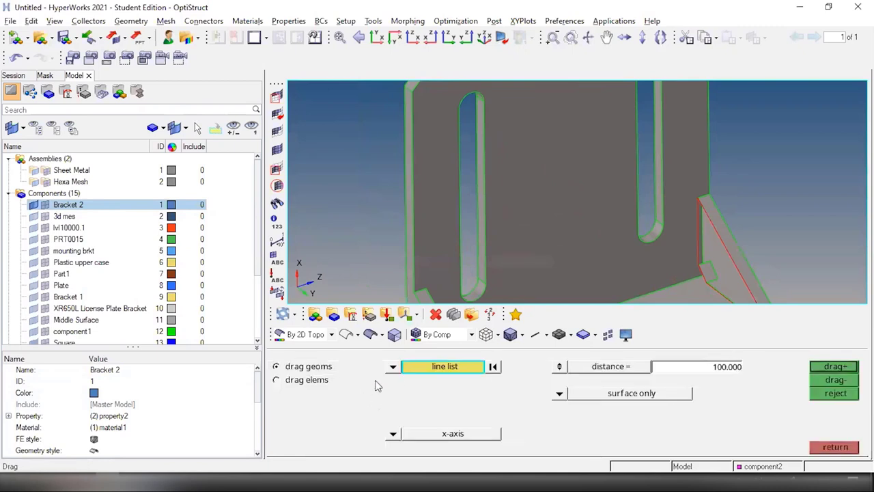
pyautogui.click(488, 208)
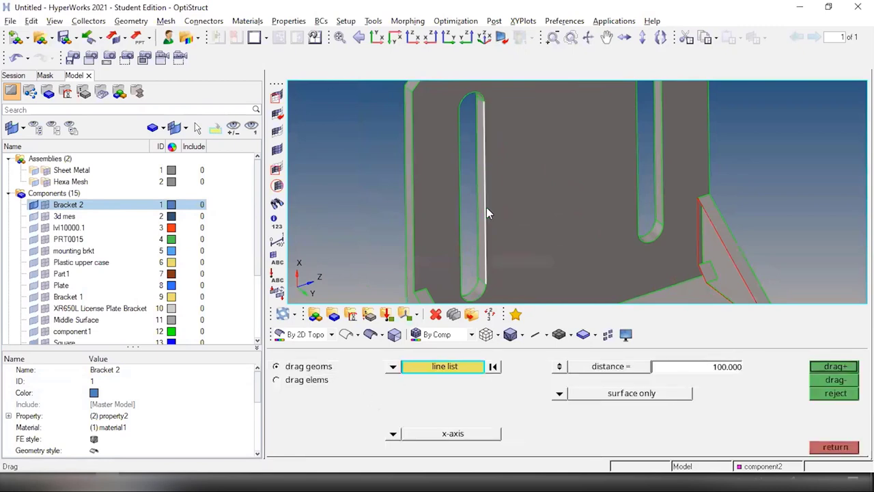
pyautogui.click(393, 434)
pyautogui.click(383, 407)
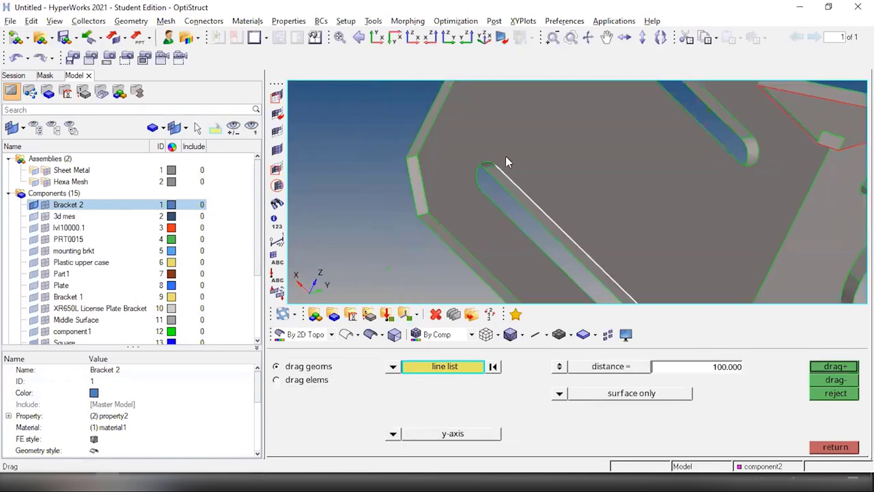
pyautogui.middleClick(531, 197)
# Step: Undo the deletion of the rib surface and check the complete bracket in the shaded view
pyautogui.press('f')
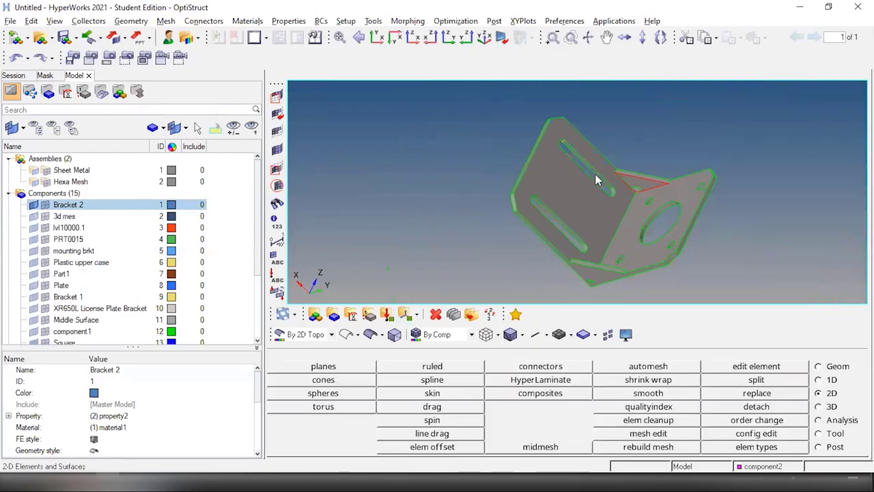
pyautogui.click(14, 59)
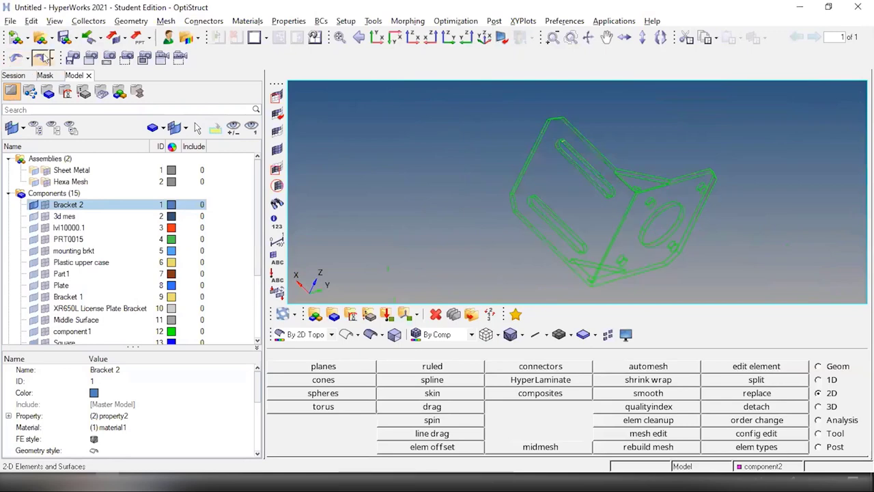
pyautogui.moveTo(707, 218)
pyautogui.keyDown('ctrl'); pyautogui.mouseDown()
pyautogui.moveTo(656, 250)
pyautogui.moveTo(651, 225)
pyautogui.moveTo(613, 255)
pyautogui.moveTo(546, 270)
pyautogui.mouseUp(); pyautogui.keyUp('ctrl')
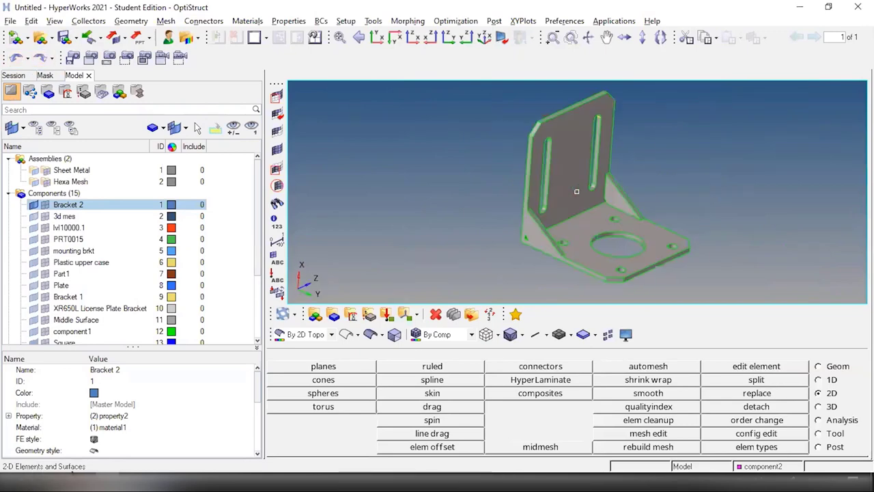
# Step: Check the PowerPoint topic list, return to HyperMesh, and display Bracket 2's elements instead of its geometry with a flat 2D element representation
pyautogui.hotkey('alt', 'Tab')
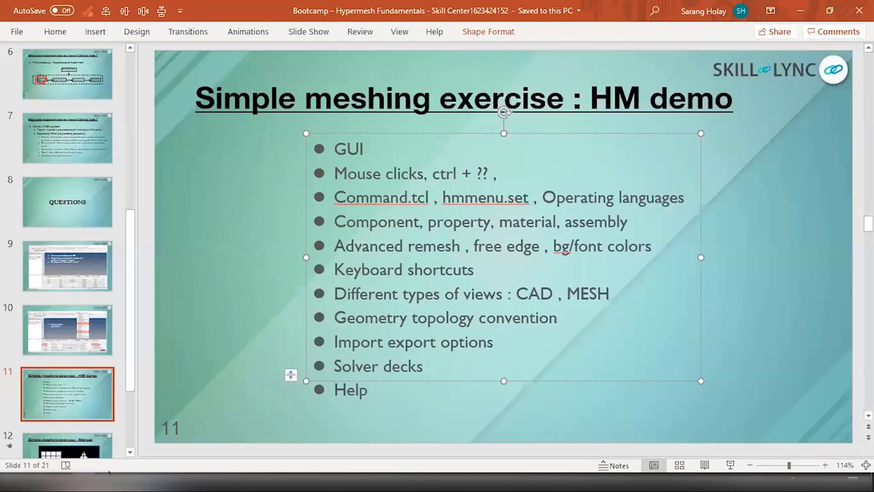
pyautogui.hotkey('alt', 'Tab')
pyautogui.click(45, 204)
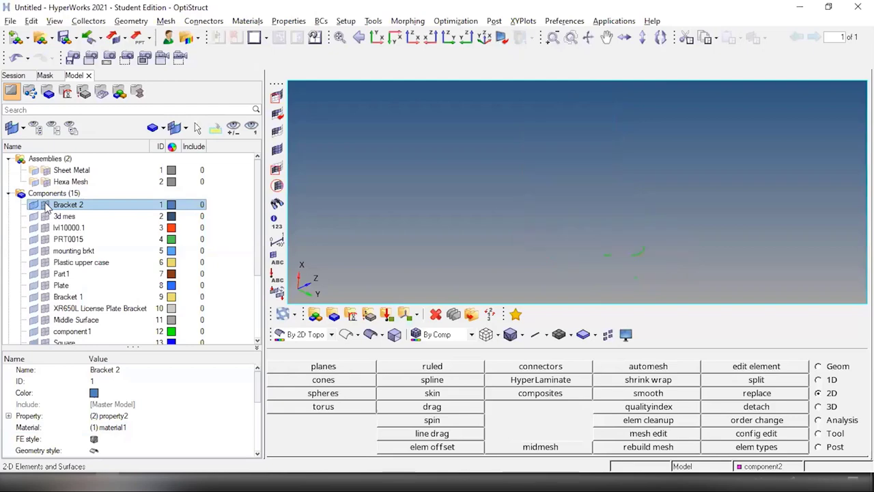
pyautogui.click(572, 335)
pyautogui.click(578, 355)
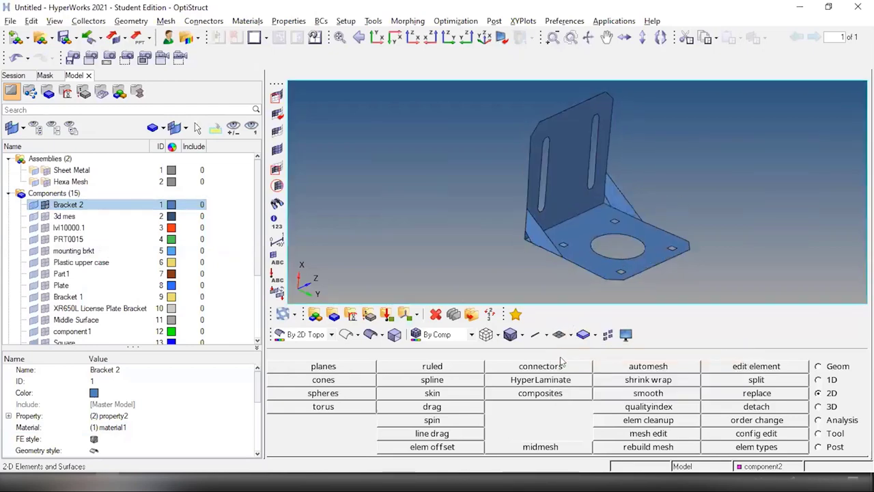
# Step: Show Bracket 2's elements shaded with mesh lines and color them by element quality to review the quality criteria
pyautogui.click(522, 334)
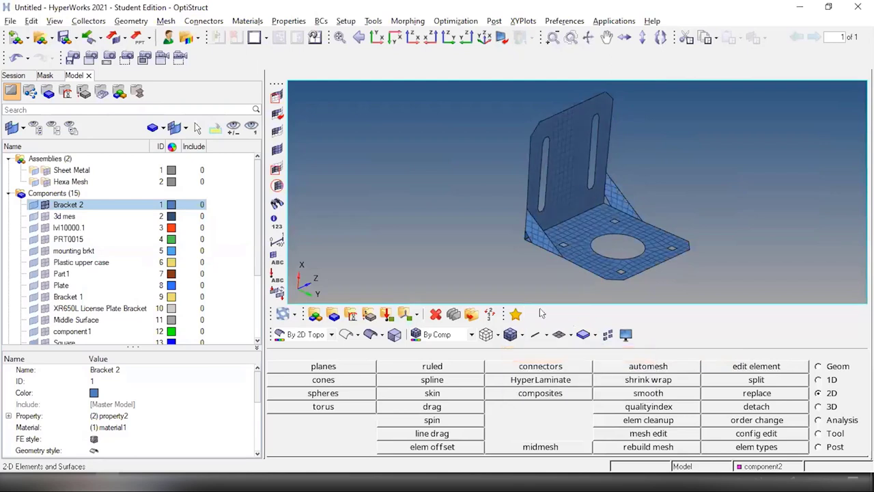
pyautogui.click(451, 334)
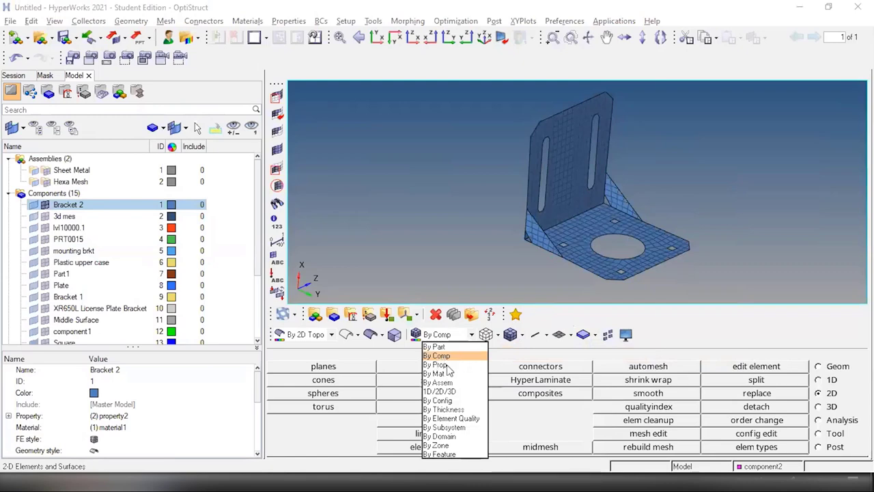
pyautogui.click(445, 418)
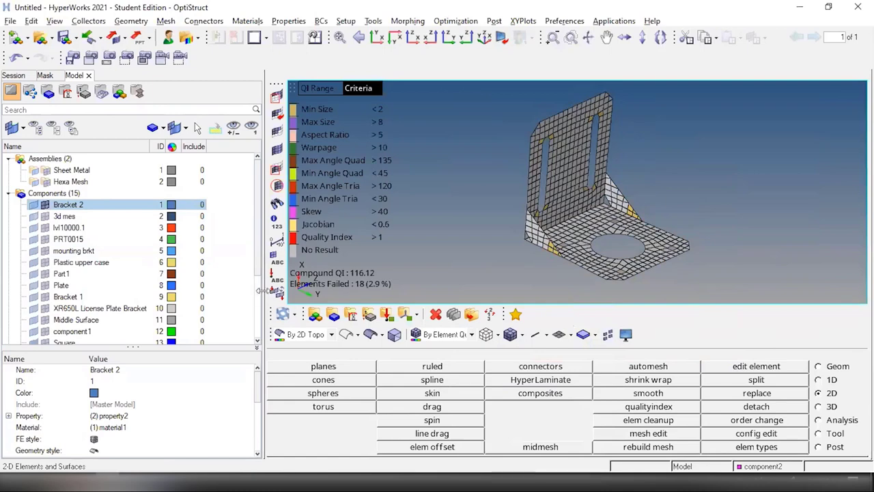
pyautogui.moveTo(265, 289); pyautogui.dragTo(139, 277)
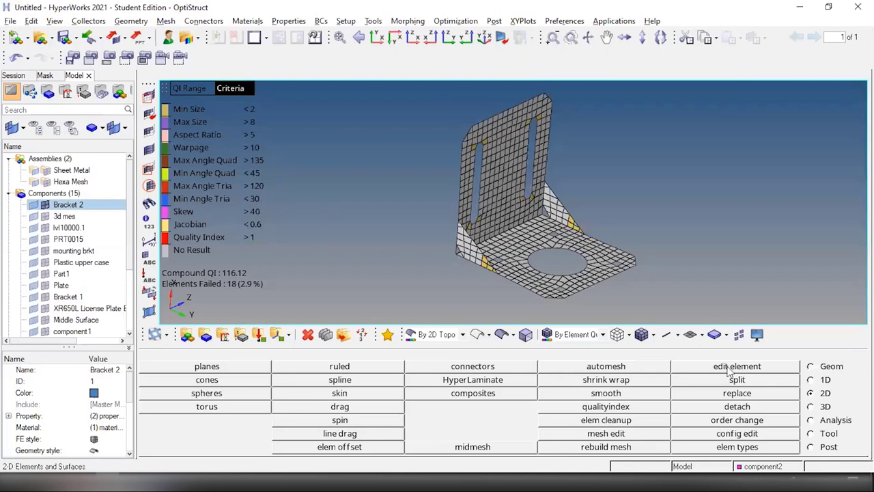
# Step: Switch the element coloring of Bracket 2 back to By Comp
pyautogui.click(577, 335)
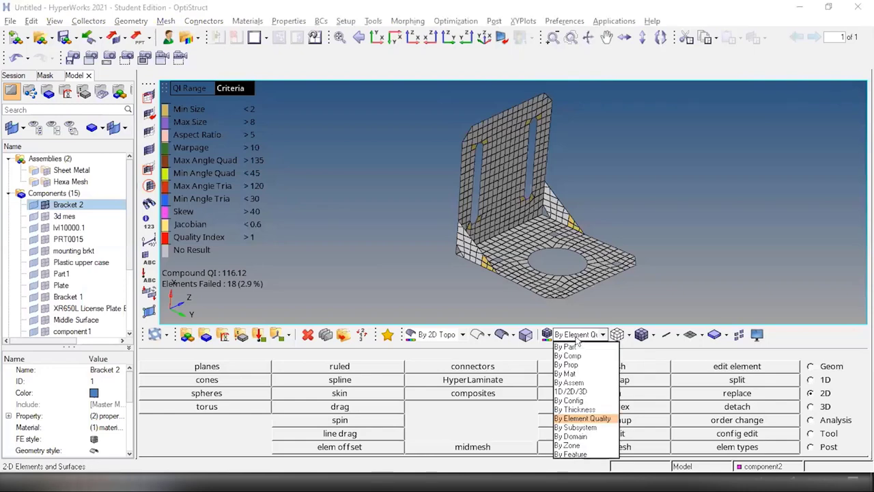
pyautogui.click(578, 341)
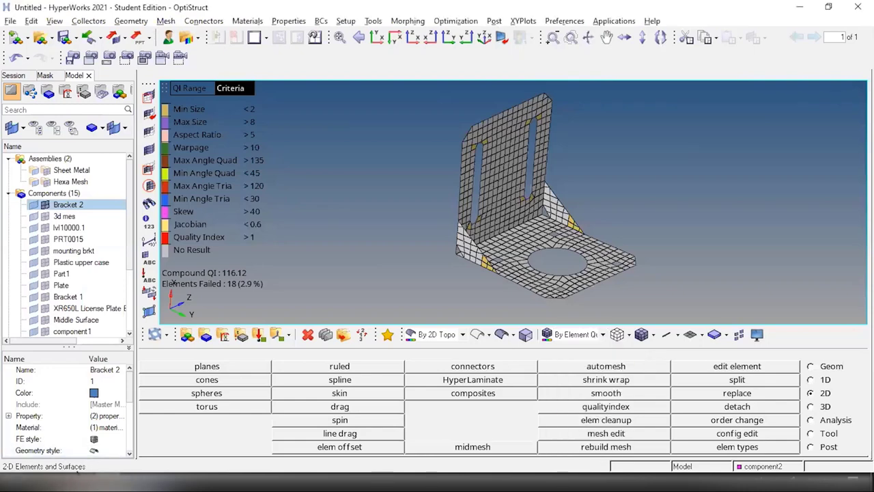
pyautogui.click(601, 334)
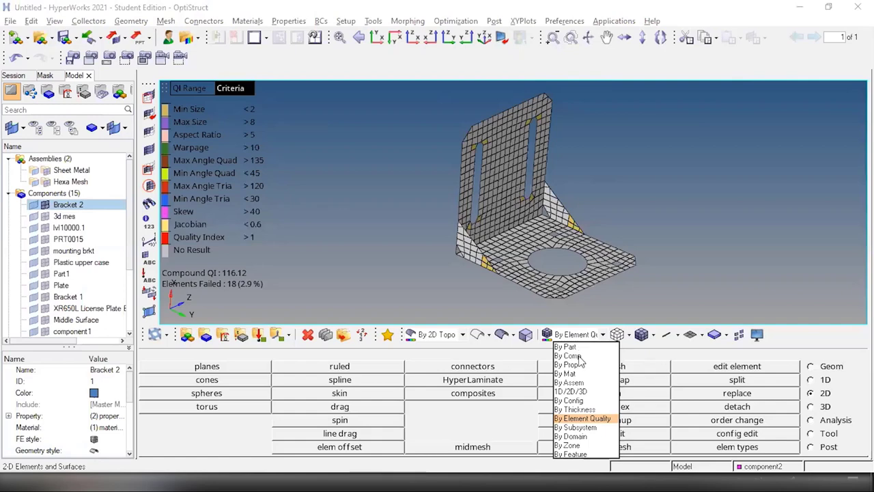
pyautogui.click(569, 356)
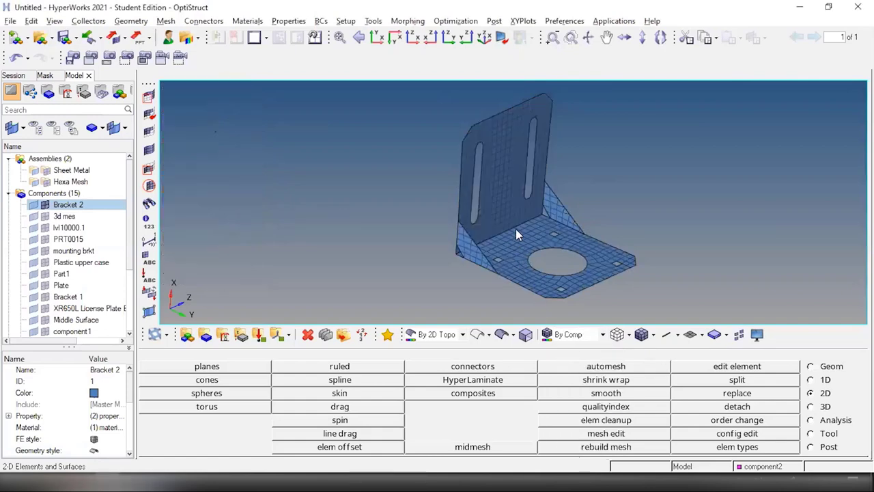
# Step: Find the free edges of all Bracket 2 elements with a 0.010 tolerance, close the Edges tool and inspect the red edges
pyautogui.moveTo(520, 236)
pyautogui.keyDown('ctrl'); pyautogui.mouseDown()
pyautogui.moveTo(542, 233)
pyautogui.moveTo(554, 248)
pyautogui.moveTo(527, 215)
pyautogui.moveTo(527, 225)
pyautogui.mouseUp(); pyautogui.keyUp('ctrl')
pyautogui.scroll(-2, 542, 233)
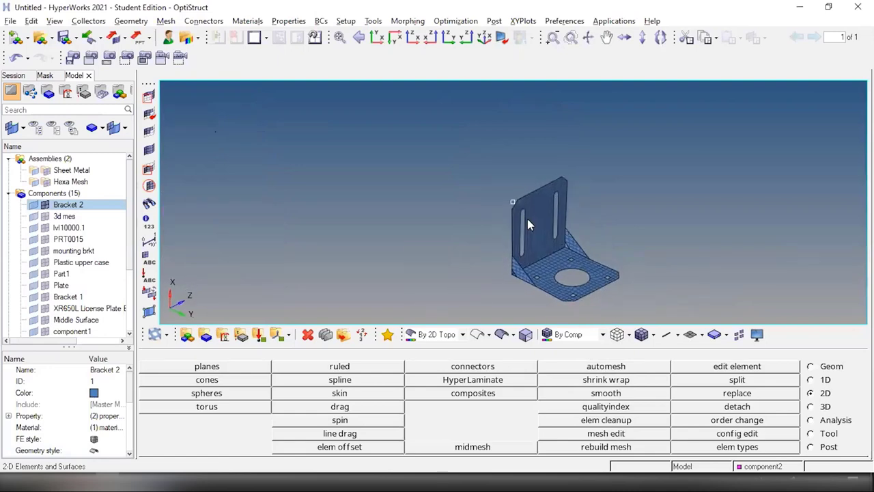
pyautogui.hotkey('shift', 'F3')
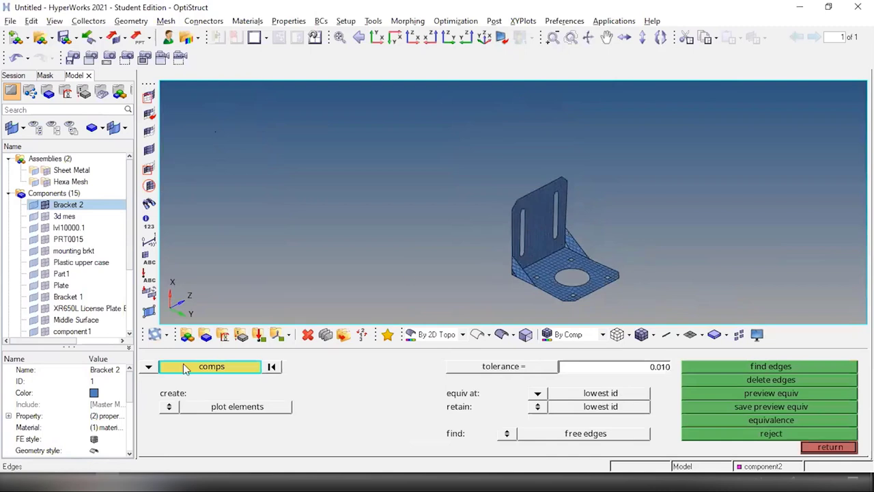
pyautogui.click(148, 369)
pyautogui.click(184, 380)
pyautogui.keyDown('ctrl'); pyautogui.moveTo(617, 266); pyautogui.dragTo(547, 246, button='right'); pyautogui.keyUp('ctrl')
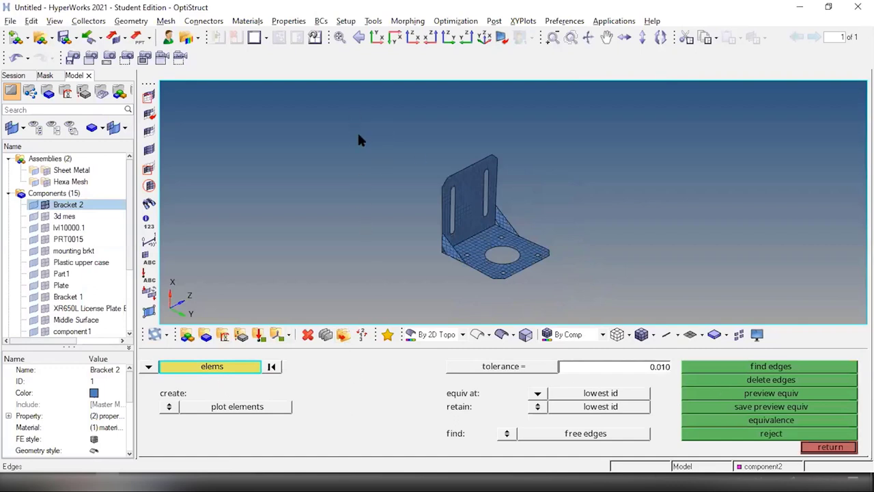
pyautogui.moveTo(357, 133); pyautogui.dragTo(603, 300)
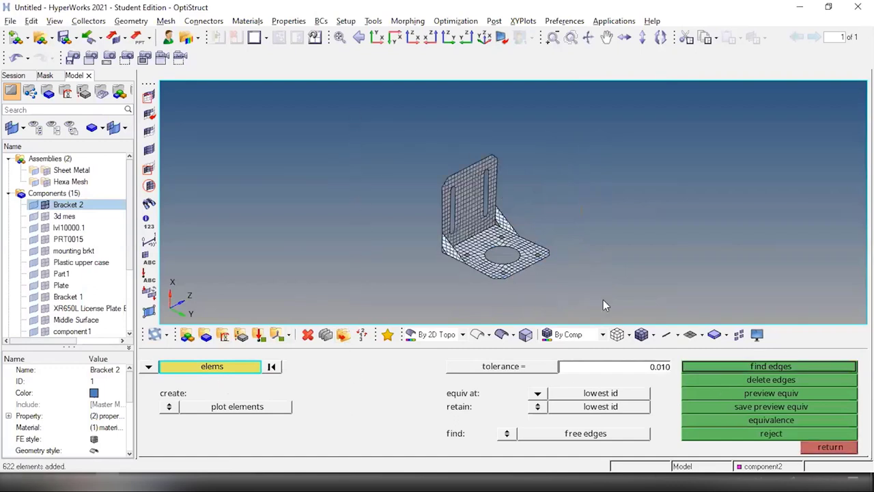
pyautogui.click(759, 368)
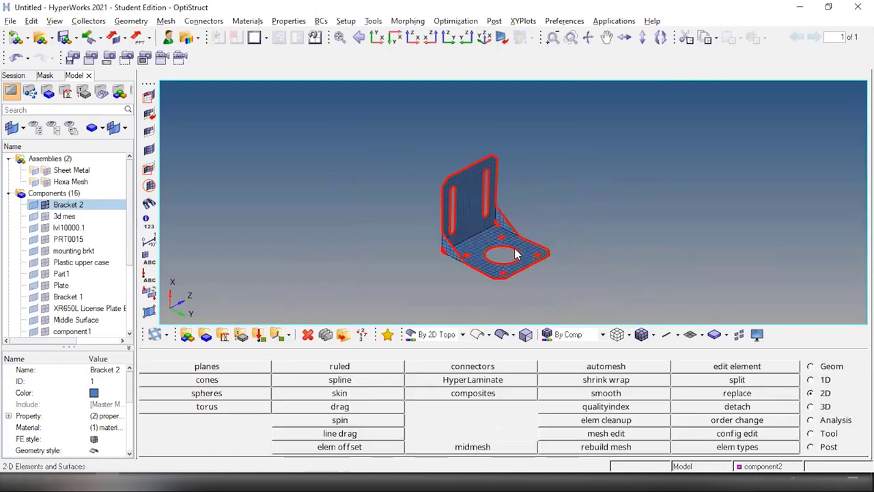
pyautogui.press('Escape')
pyautogui.scroll(2, 453, 244)
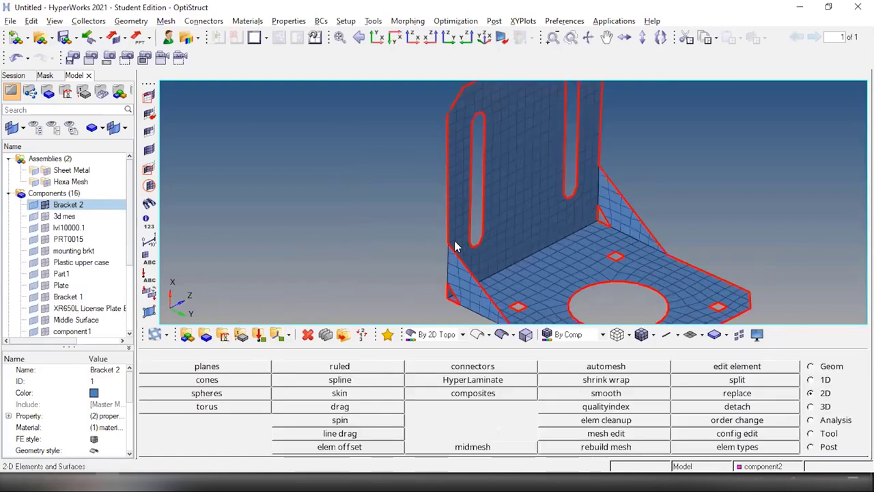
pyautogui.scroll(-2, 455, 246)
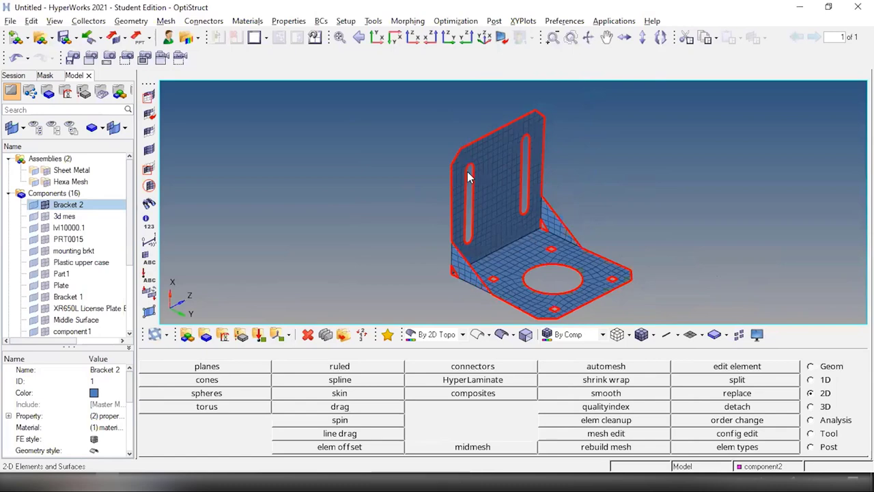
# Step: Try to delete the element at the chamfered corner of the bracket's upright plate
pyautogui.scroll(2, 469, 172)
pyautogui.scroll(3, 475, 203)
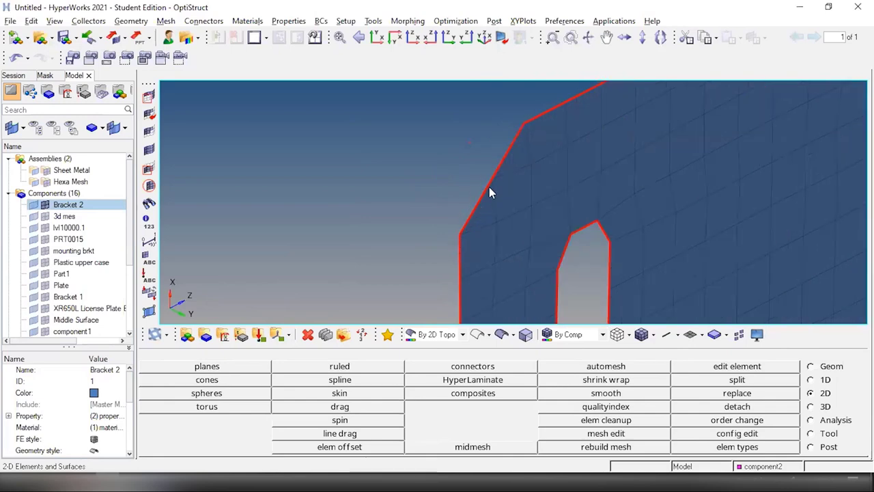
pyautogui.click(307, 334)
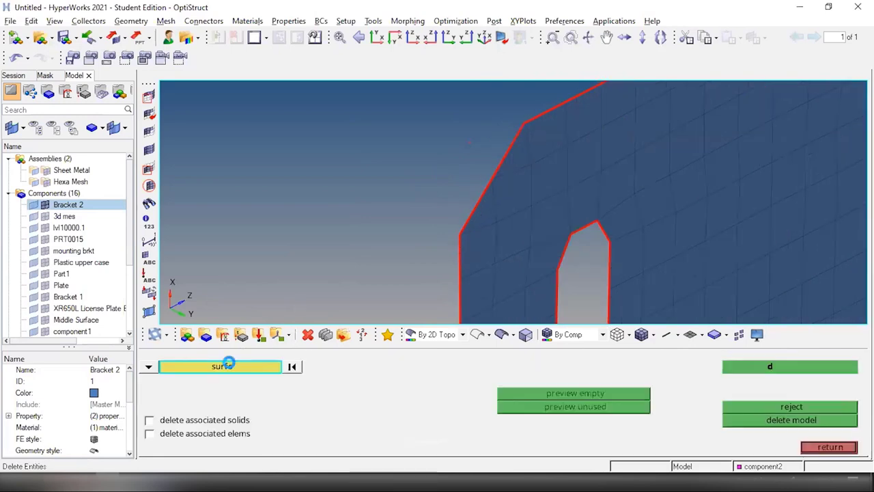
pyautogui.click(150, 369)
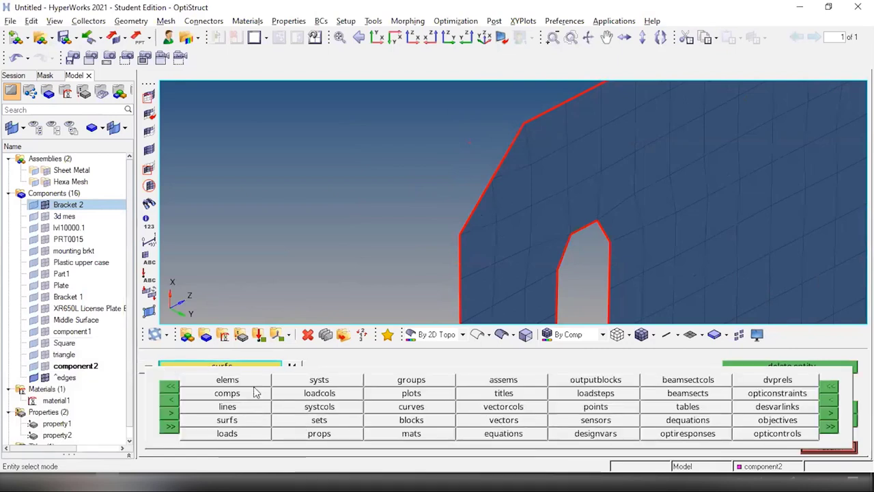
pyautogui.click(228, 379)
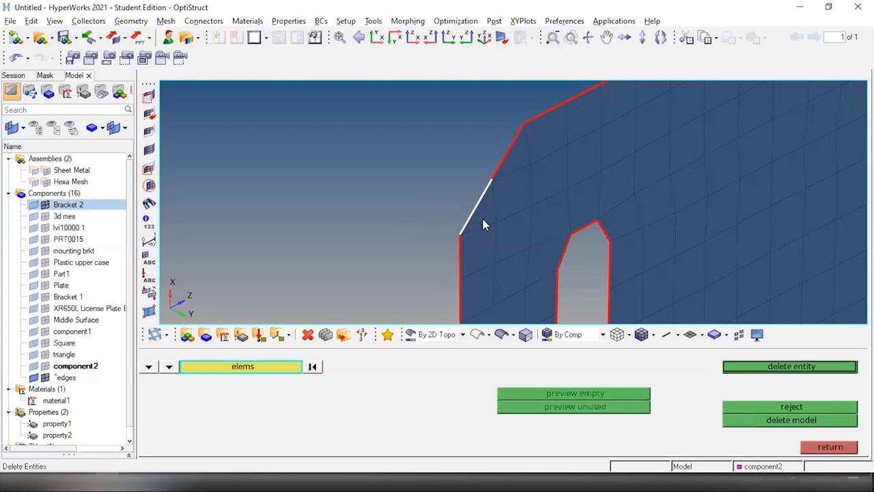
pyautogui.click(312, 367)
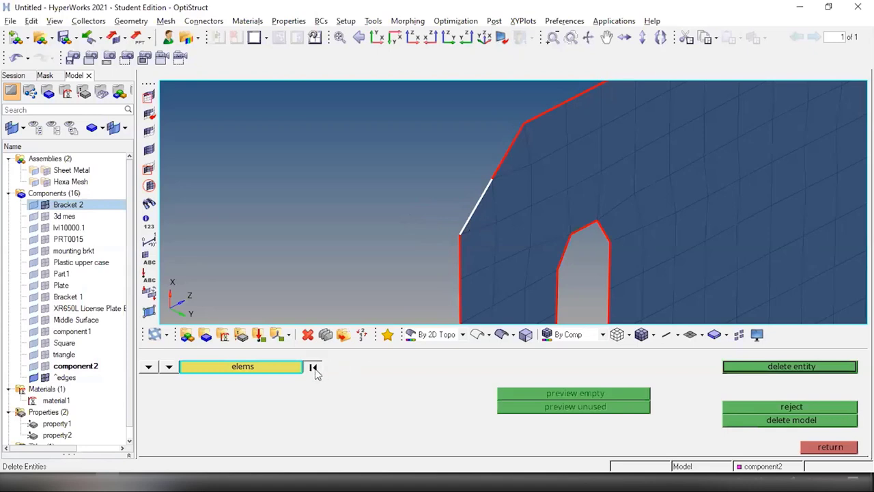
pyautogui.click(480, 216)
pyautogui.scroll(-2, 517, 233)
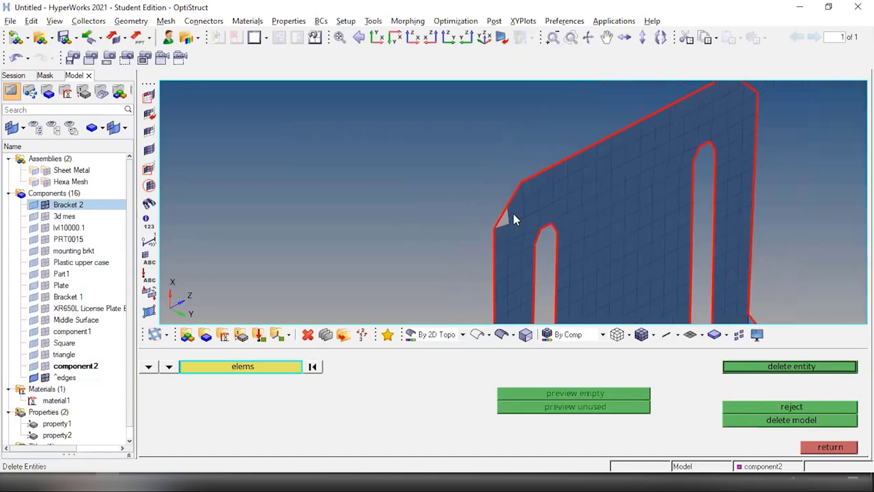
pyautogui.scroll(-2, 583, 211)
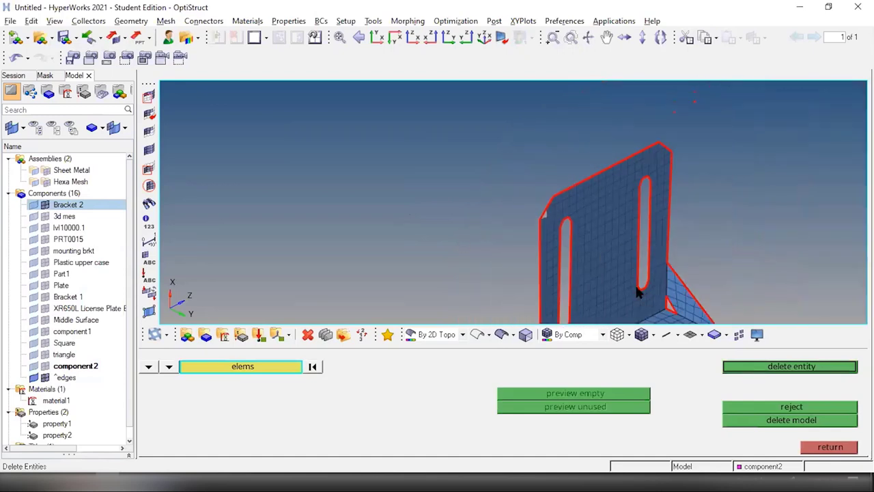
pyautogui.scroll(4, 540, 225)
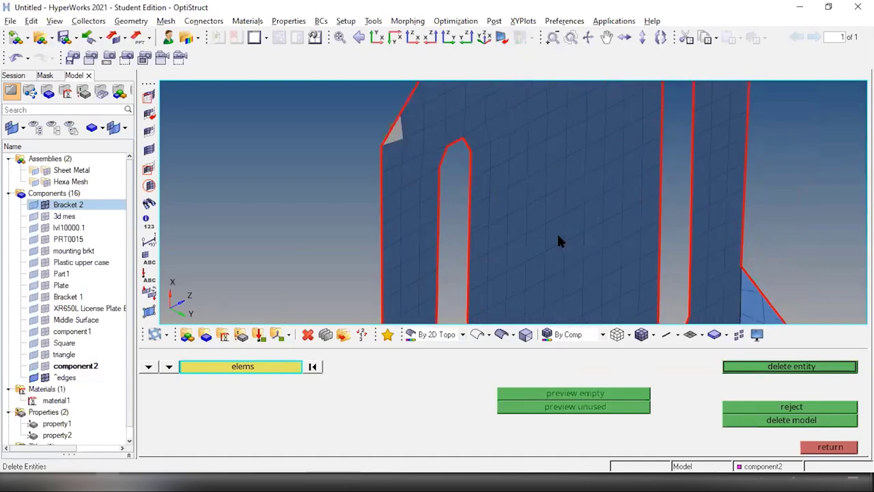
pyautogui.middleClick(557, 240)
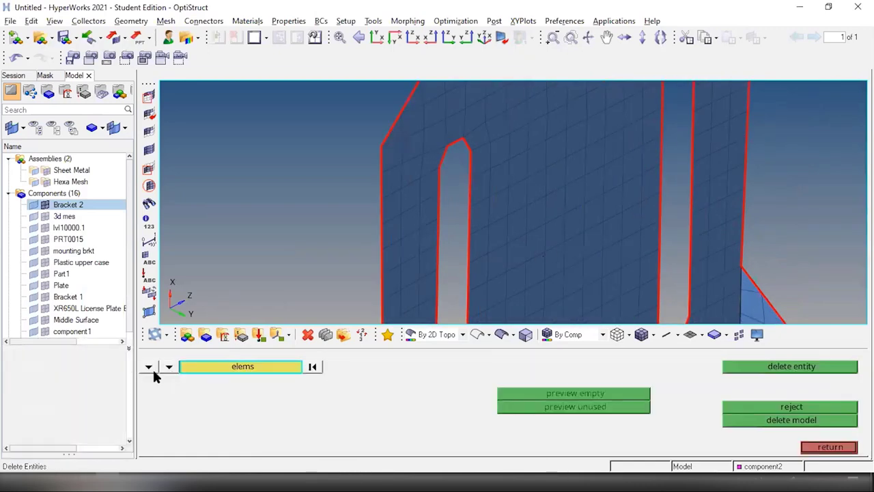
# Step: Delete two vertically adjacent elements between the upright plate's slots and compare the mesh with Bracket 2's geometry
pyautogui.click(148, 366)
pyautogui.click(231, 380)
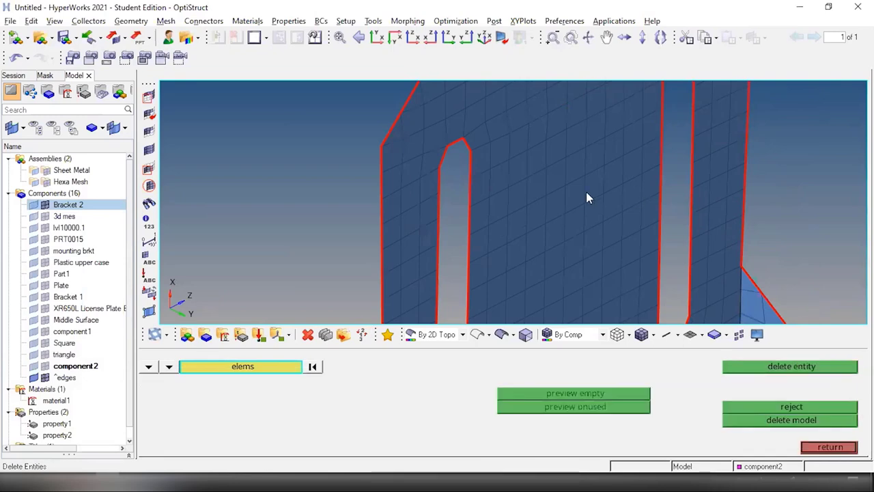
pyautogui.click(574, 194)
pyautogui.click(572, 225)
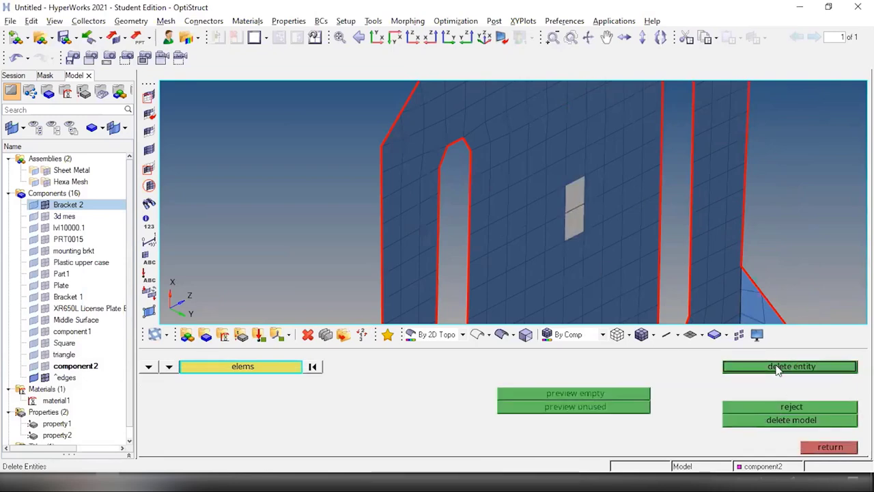
pyautogui.middleClick(562, 267)
pyautogui.click(32, 207)
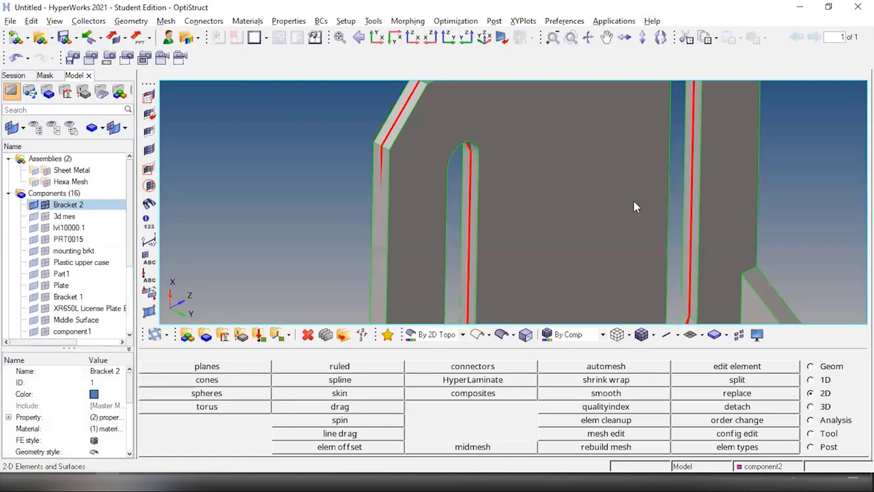
pyautogui.click(41, 206)
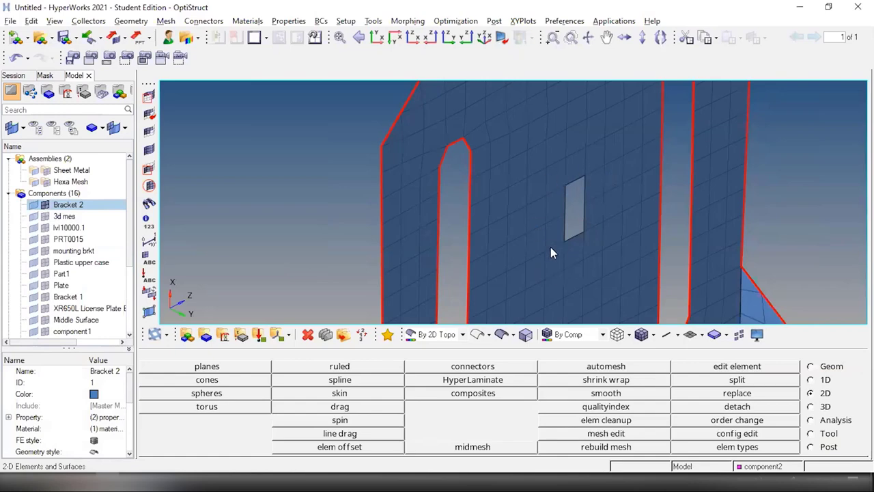
# Step: Find the free edges of all displayed elements again, inspect the gap between the slots and close the Edges tool
pyautogui.scroll(-3, 552, 252)
pyautogui.scroll(-2, 553, 255)
pyautogui.hotkey('shift', 'F3')
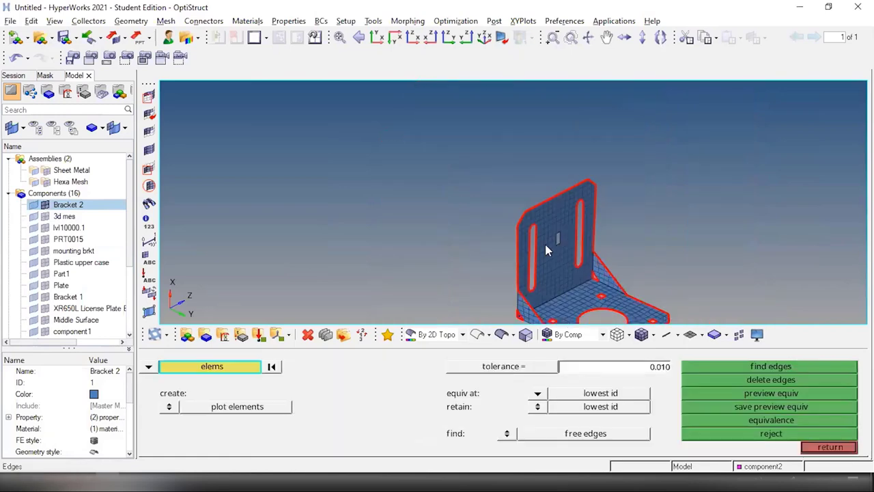
pyautogui.scroll(-2, 547, 248)
pyautogui.keyDown('shift'); pyautogui.moveTo(463, 160); pyautogui.dragTo(625, 304); pyautogui.keyUp('shift')
pyautogui.click(772, 369)
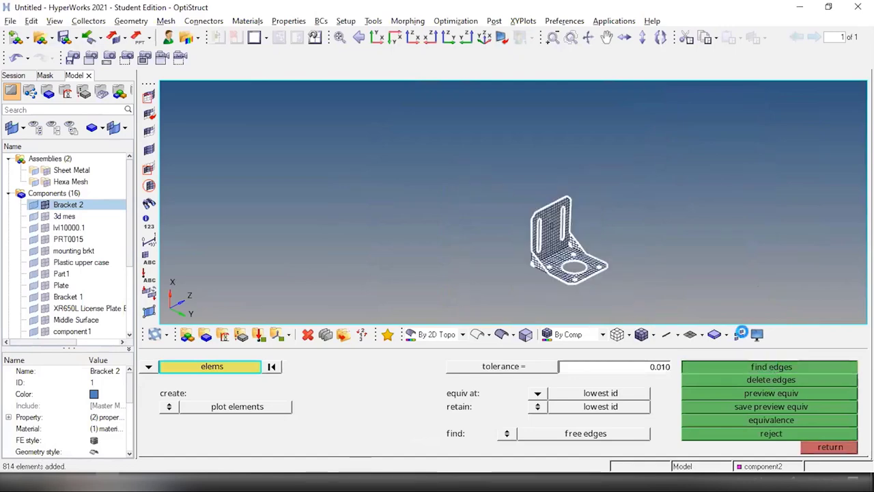
pyautogui.scroll(3, 552, 250)
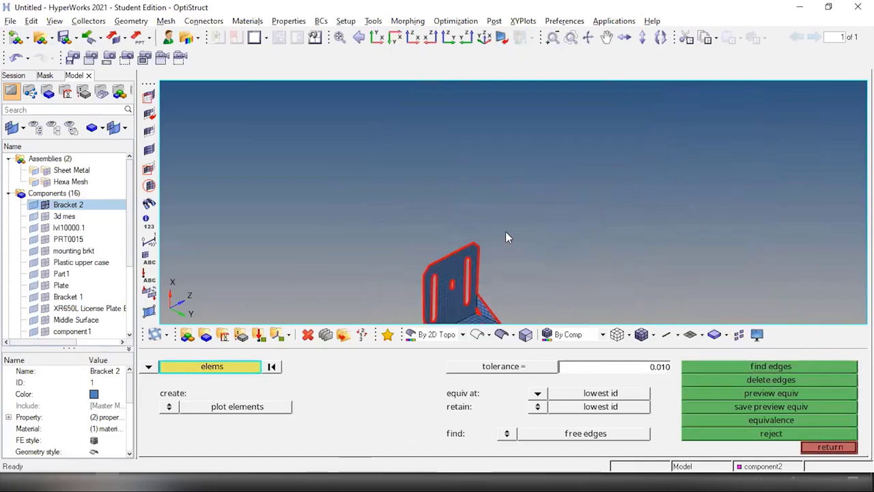
pyautogui.keyDown('ctrl'); pyautogui.moveTo(481, 289); pyautogui.dragTo(517, 203); pyautogui.keyUp('ctrl')
pyautogui.scroll(4, 498, 189)
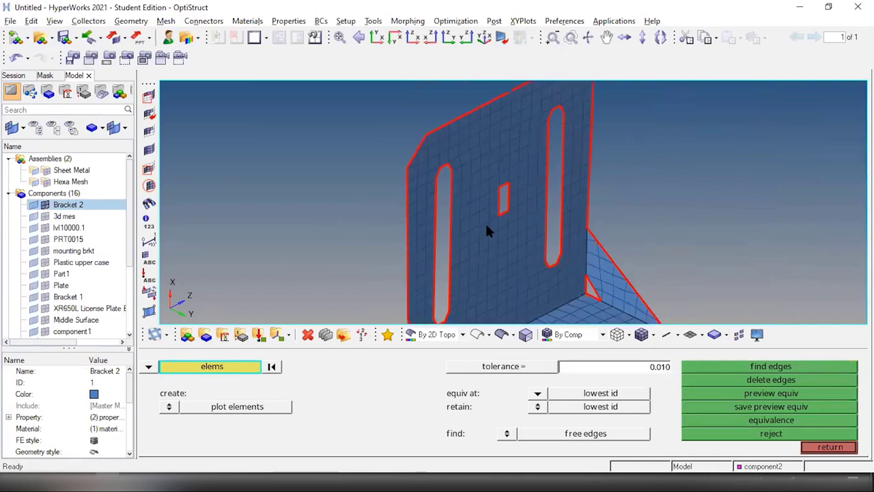
pyautogui.scroll(5, 495, 190)
pyautogui.press('Escape')
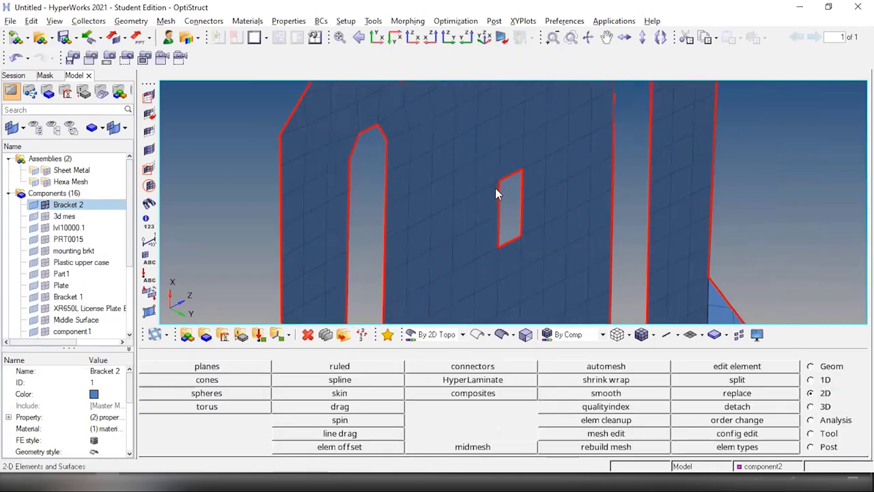
# Step: Make Bracket 2 the current component and create a quad element filling the upper half of the gap between the slots
pyautogui.press('F6')
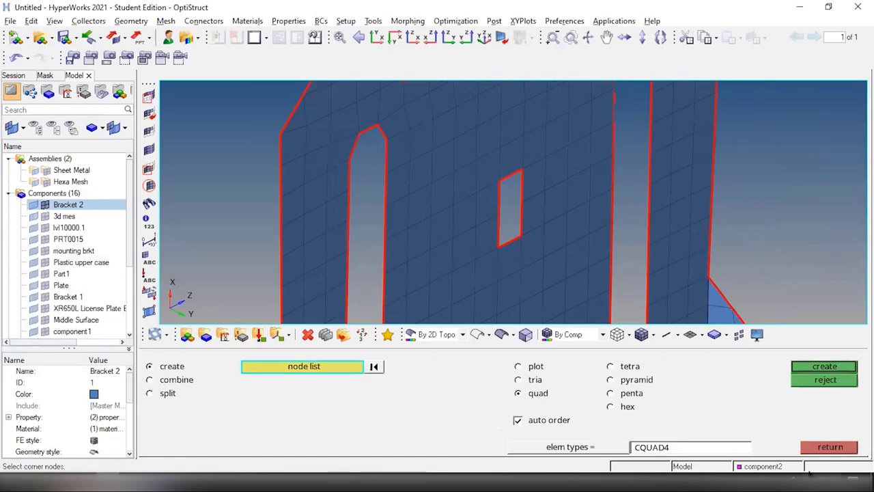
pyautogui.click(785, 467)
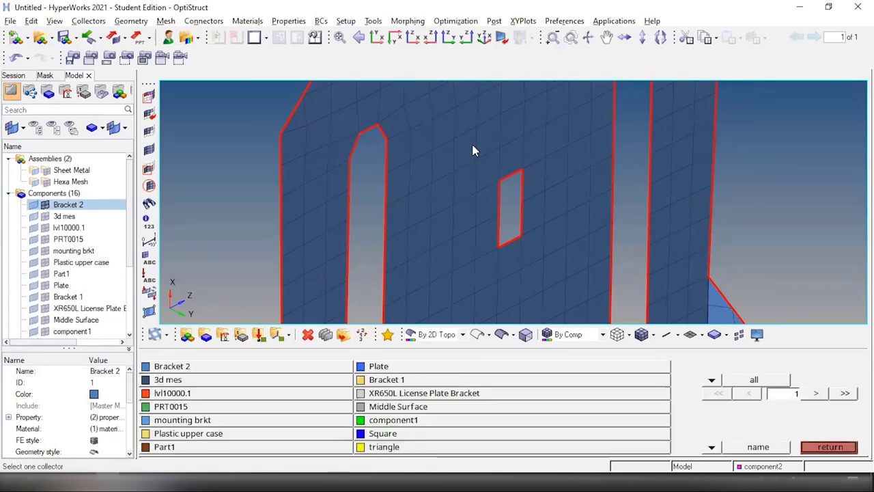
pyautogui.click(502, 189)
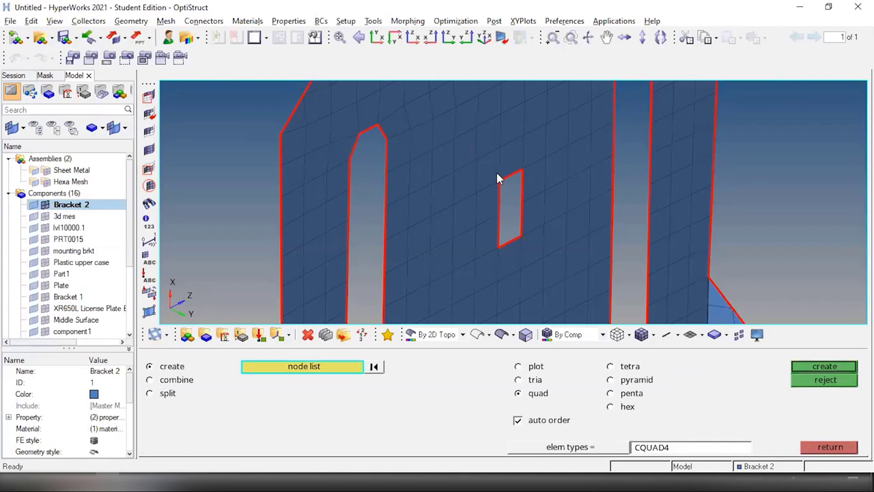
pyautogui.click(498, 179)
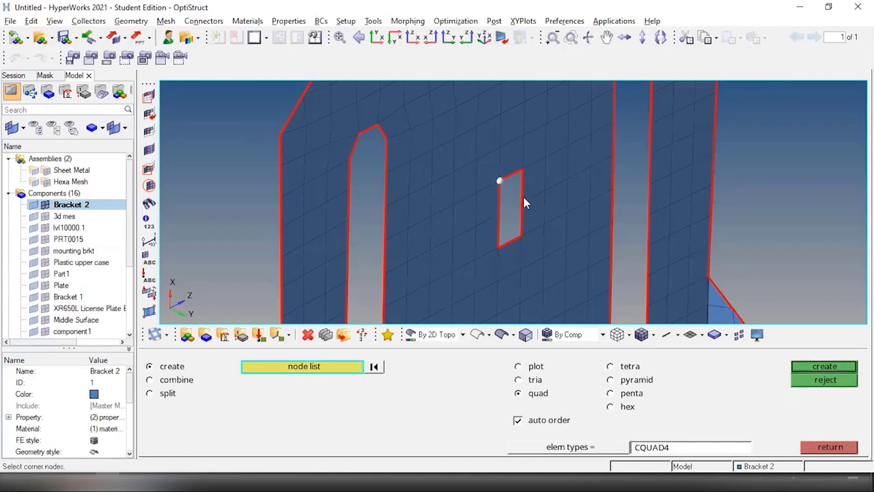
pyautogui.click(525, 202)
pyautogui.click(522, 202)
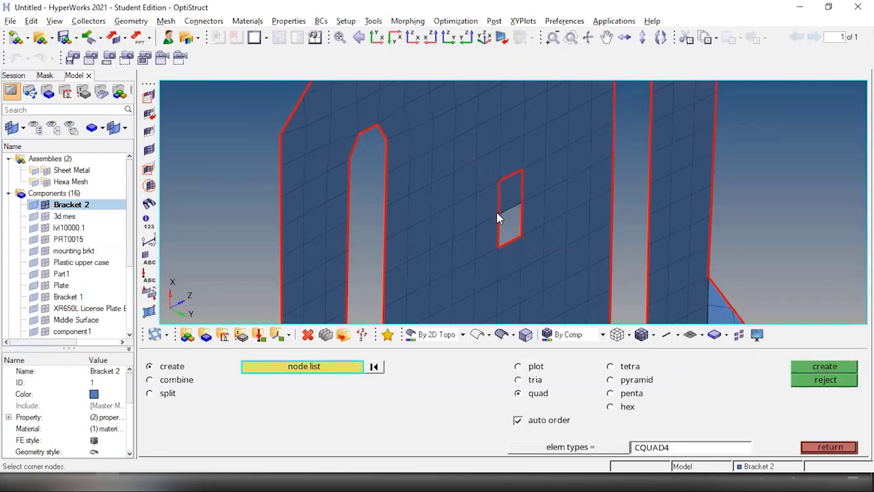
# Step: Create a second quad element from four corner nodes to fill the lower half of the gap between the slots
pyautogui.click(498, 246)
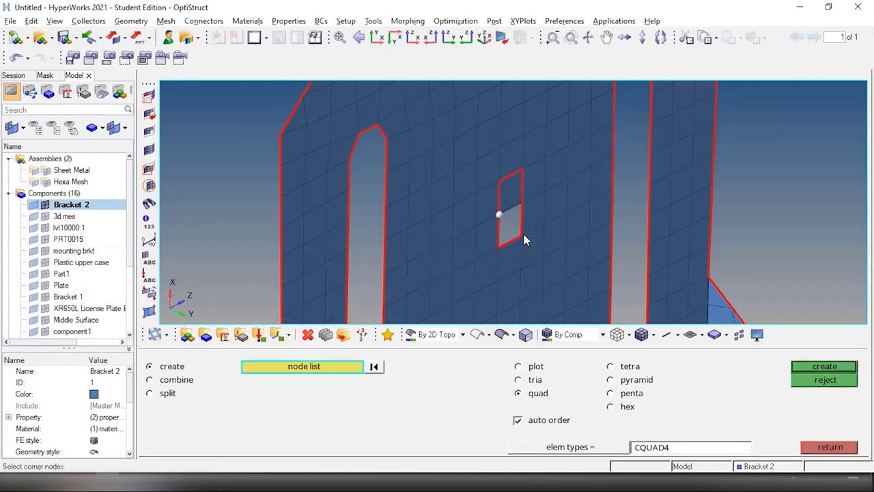
pyautogui.click(522, 237)
pyautogui.click(373, 368)
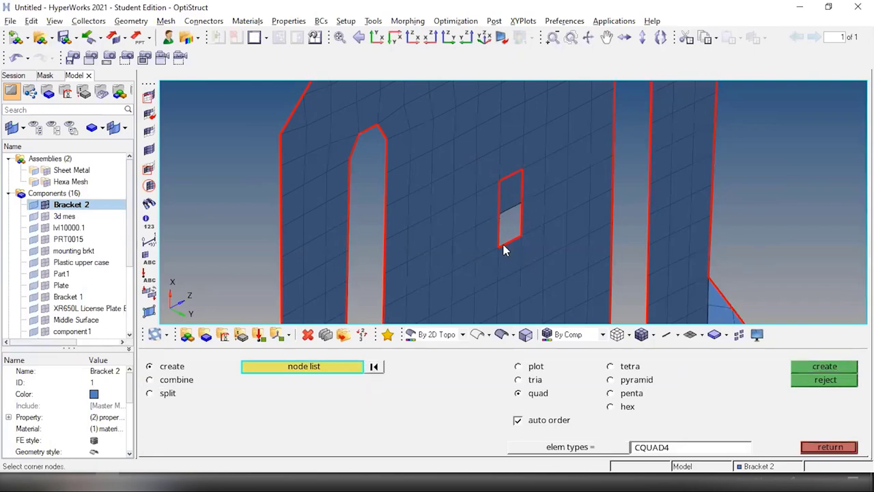
pyautogui.click(498, 247)
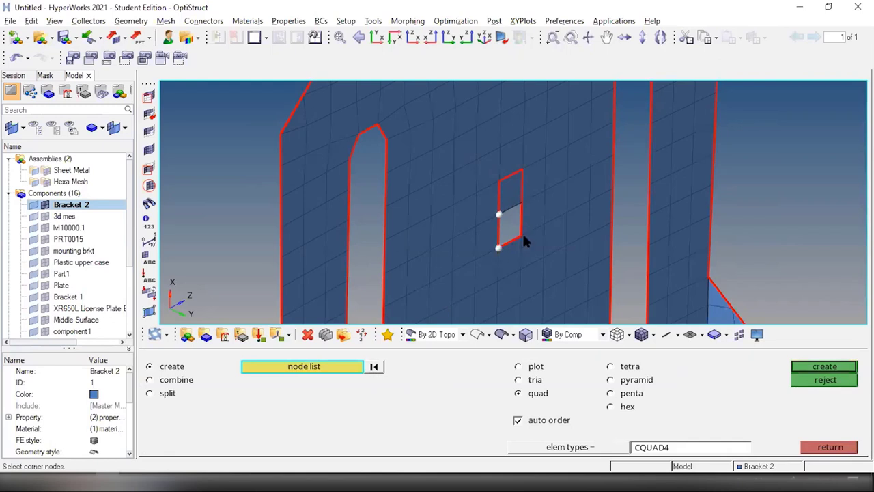
pyautogui.click(523, 236)
pyautogui.click(521, 204)
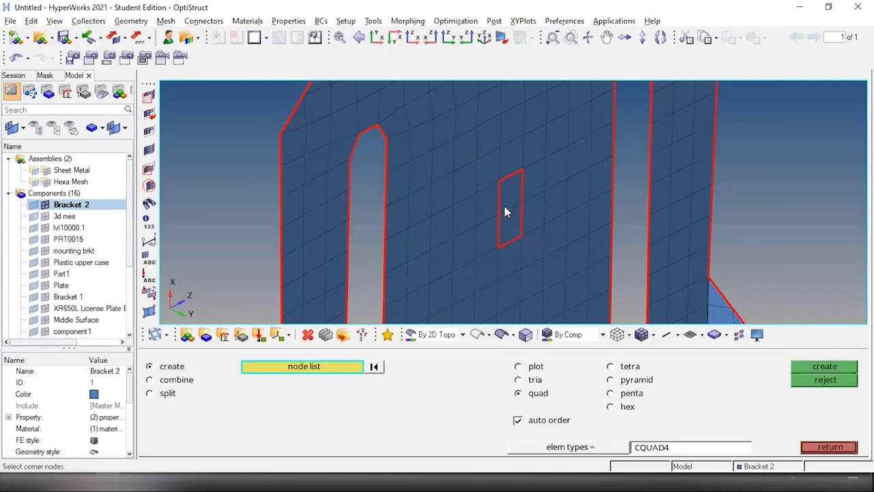
# Step: Find the free edges of all Bracket 2 elements again with a 0.010 tolerance and inspect the repaired area between the slots
pyautogui.scroll(-5, 495, 236)
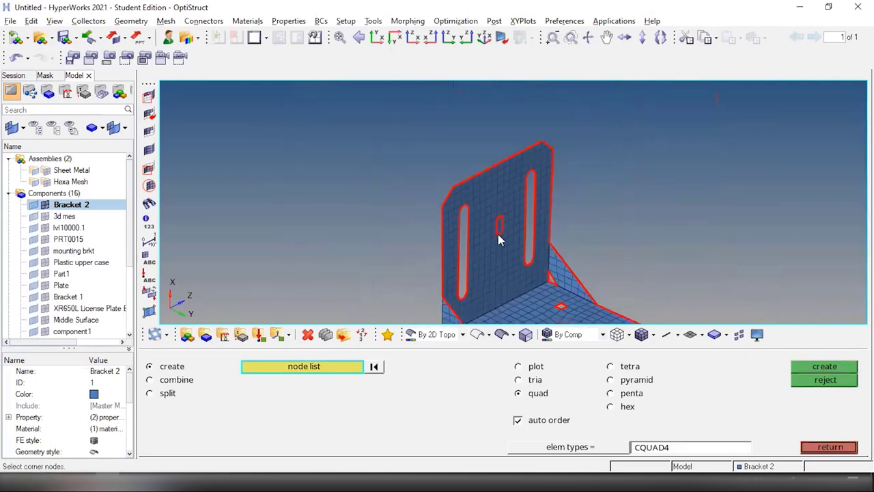
pyautogui.press('Escape')
pyautogui.hotkey('shift', 'F3')
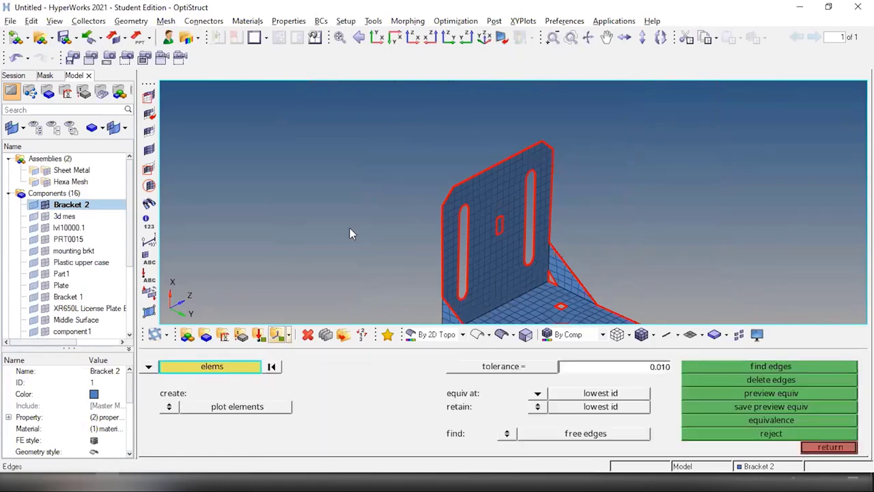
pyautogui.scroll(-3, 482, 190)
pyautogui.keyDown('shift'); pyautogui.moveTo(417, 139); pyautogui.dragTo(631, 308); pyautogui.keyUp('shift')
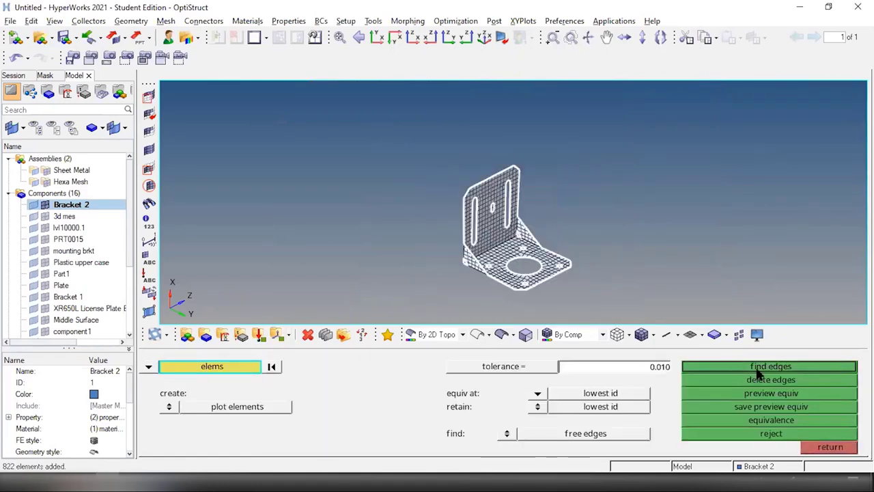
pyautogui.click(751, 366)
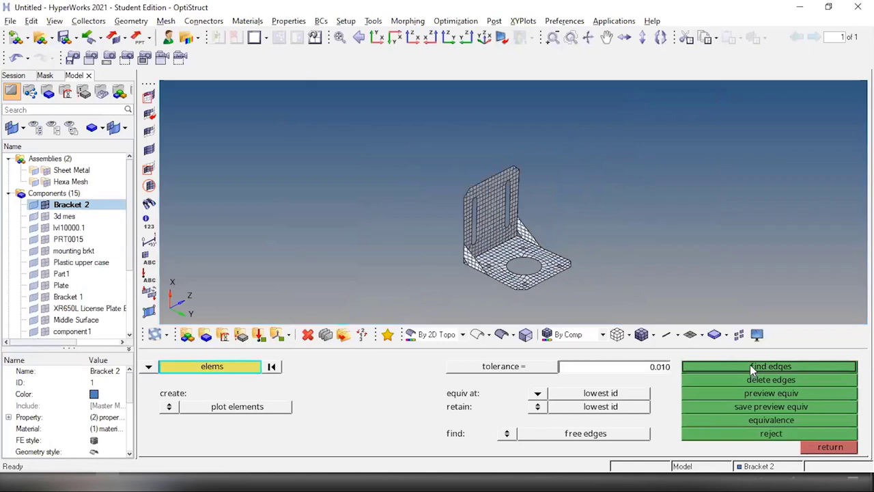
pyautogui.click(719, 366)
pyautogui.keyDown('ctrl'); pyautogui.moveTo(398, 232); pyautogui.dragTo(437, 228); pyautogui.keyUp('ctrl')
pyautogui.press('Escape')
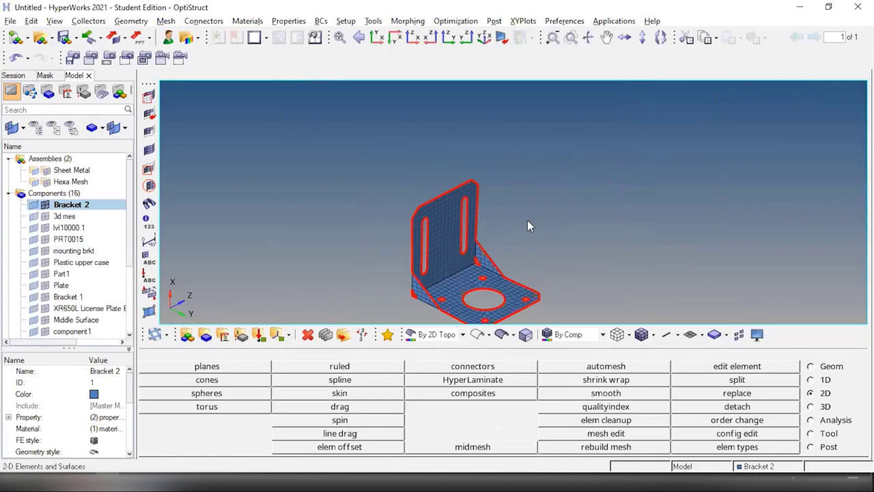
pyautogui.keyDown('ctrl'); pyautogui.moveTo(469, 242); pyautogui.dragTo(480, 215, button='right'); pyautogui.keyUp('ctrl')
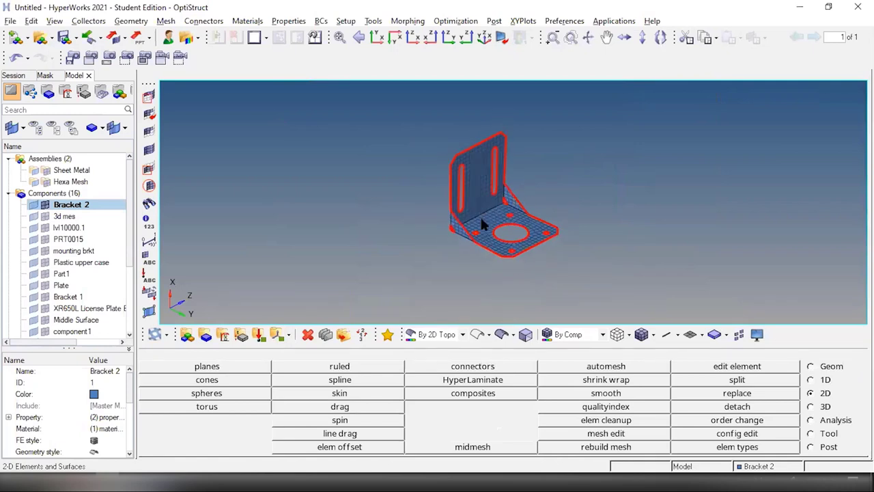
# Step: Delete the free-edge plot elements and close the Edges tool
pyautogui.hotkey('shift', 'F3')
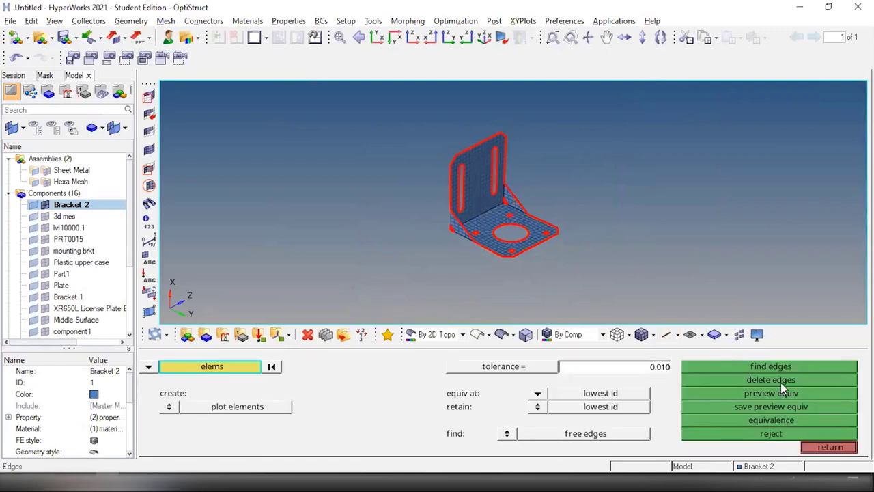
pyautogui.click(780, 366)
pyautogui.click(775, 380)
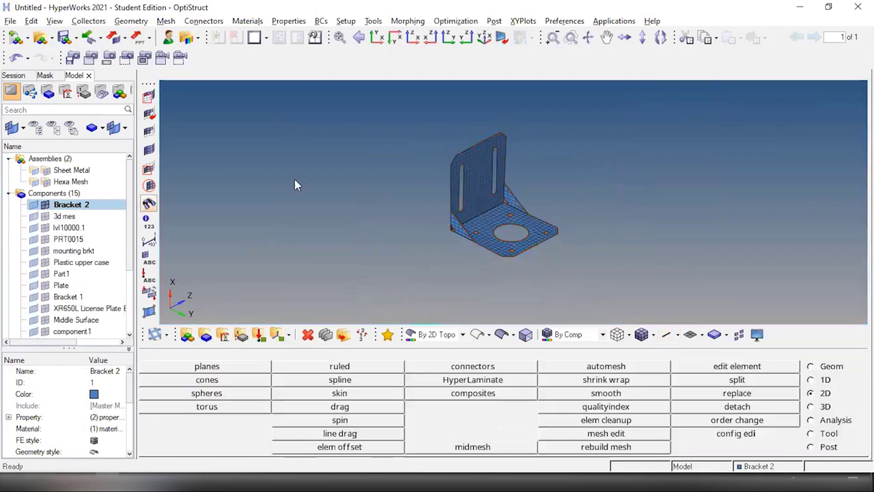
pyautogui.press('Escape')
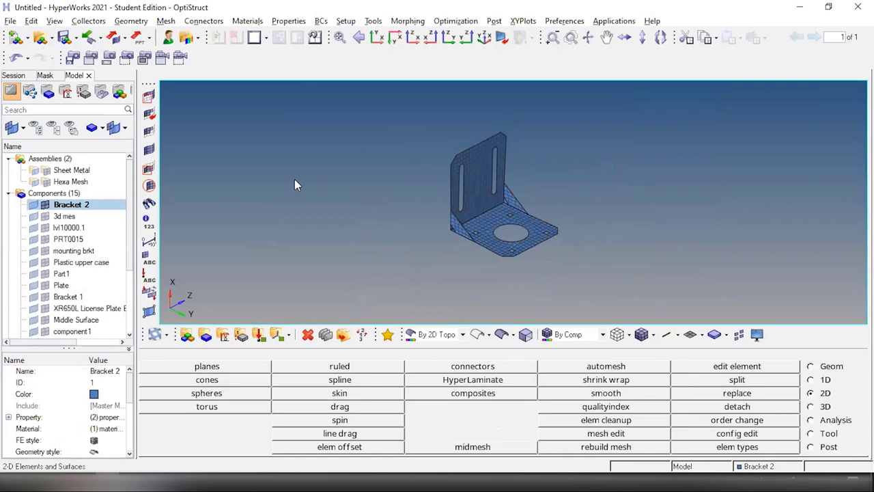
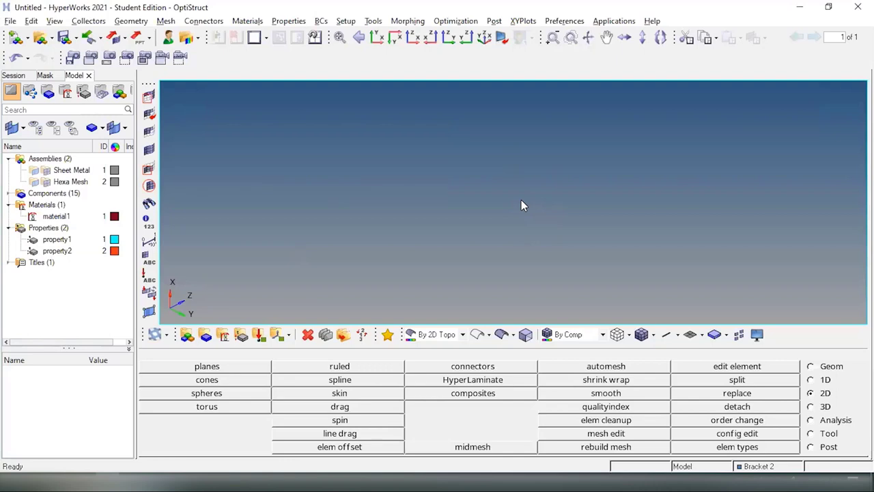
# Step: Create a node at the global origin with x, y and z set to 0, and close the node tool
pyautogui.press('F8')
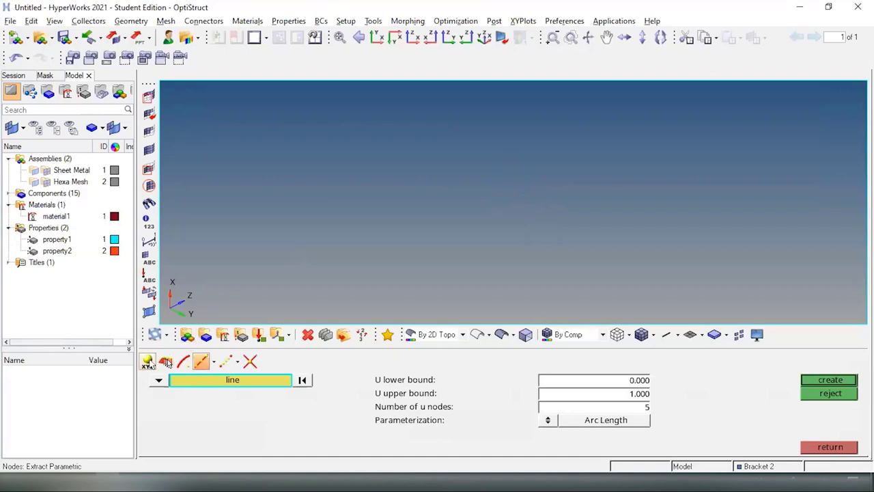
pyautogui.click(148, 362)
pyautogui.click(351, 380)
pyautogui.write('0')
pyautogui.click(352, 392)
pyautogui.write('0')
pyautogui.click(358, 408)
pyautogui.write('0')
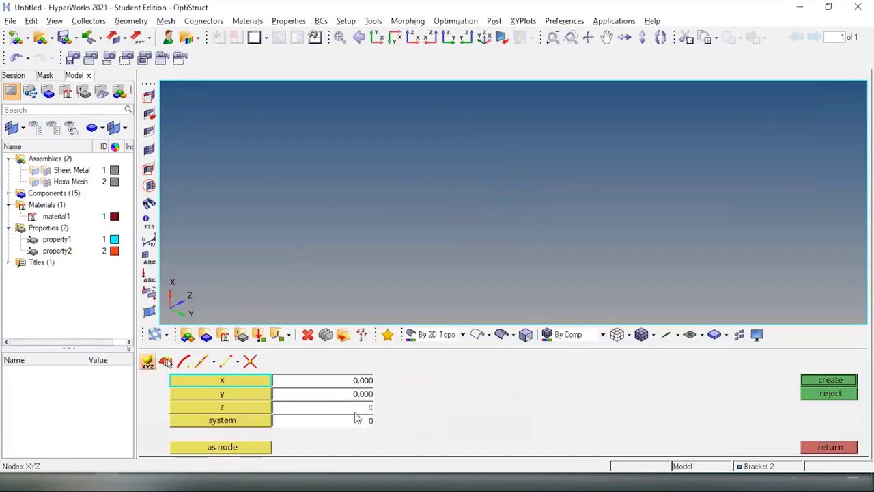
pyautogui.press('Return')
pyautogui.click(827, 379)
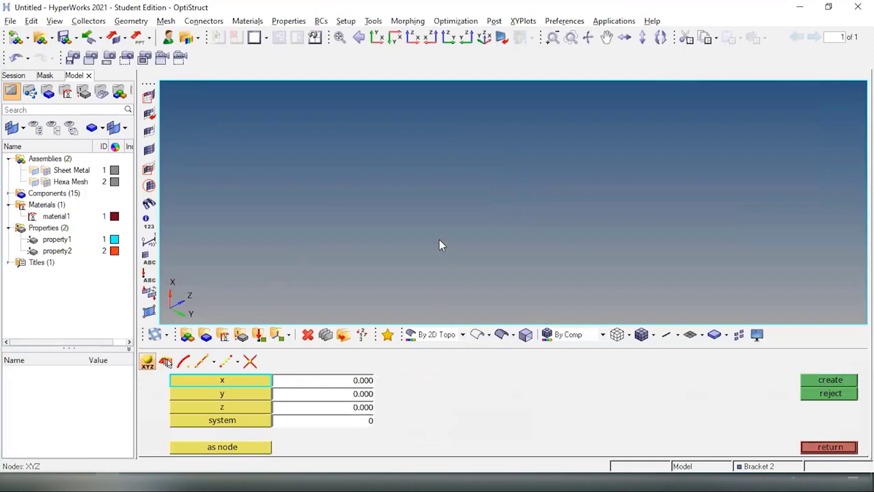
pyautogui.press('Escape')
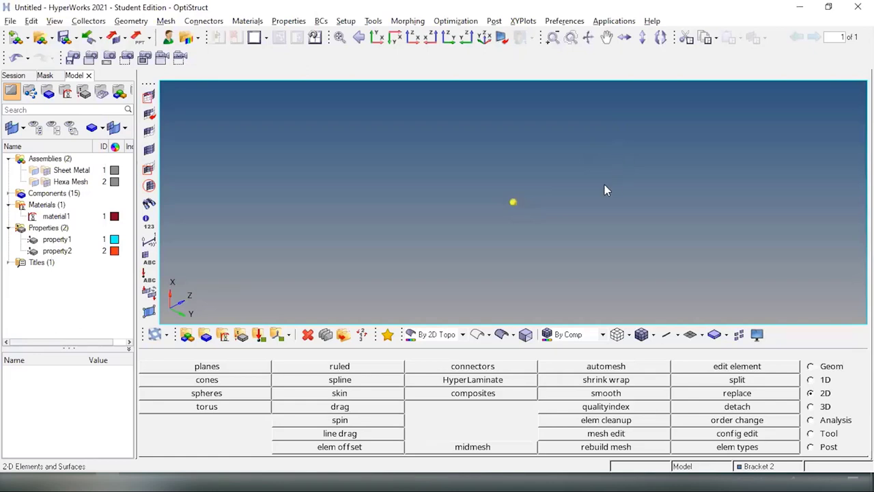
# Step: Set up the Translate tool for nodes along the x-axis with a magnitude of 100 and select the node at the origin
pyautogui.hotkey('shift', 'F4')
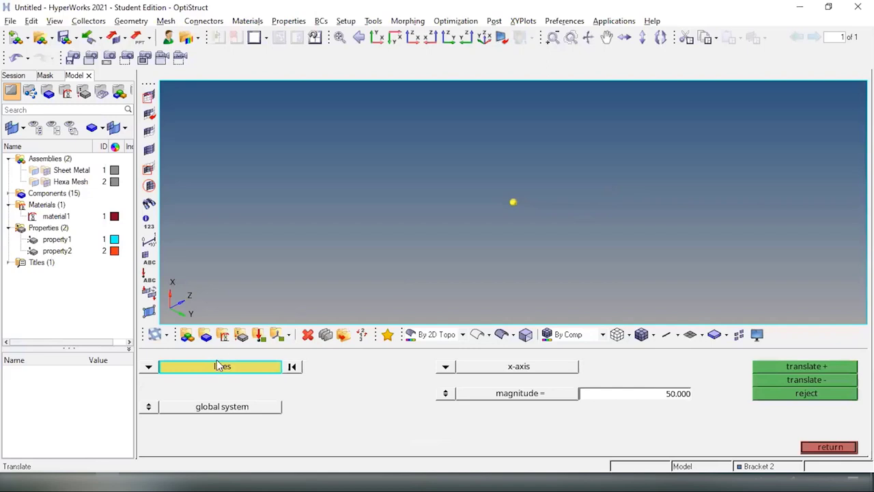
pyautogui.click(149, 367)
pyautogui.click(148, 367)
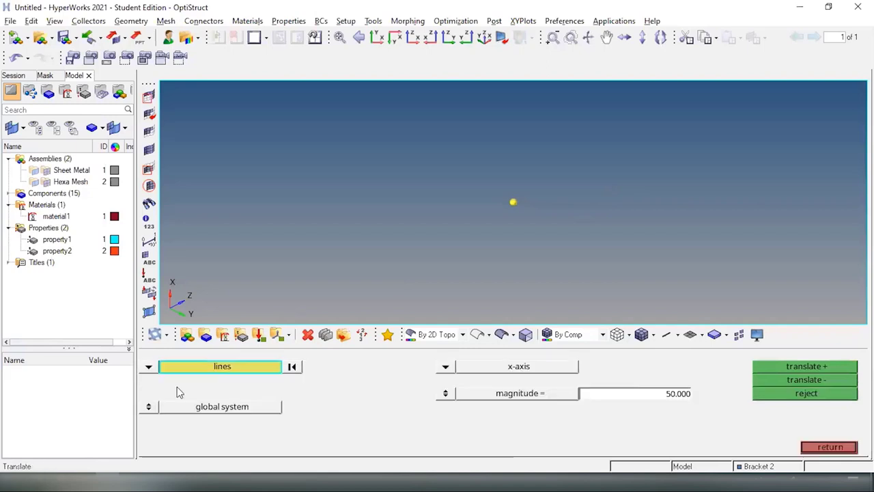
pyautogui.click(149, 367)
pyautogui.click(218, 380)
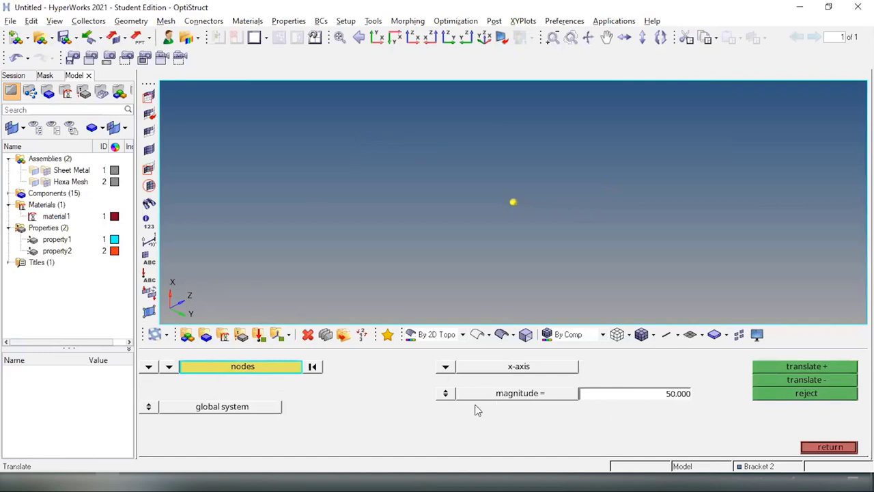
pyautogui.click(660, 394)
pyautogui.press('BackSpace')
pyautogui.write('100')
pyautogui.press('Return')
pyautogui.click(513, 202)
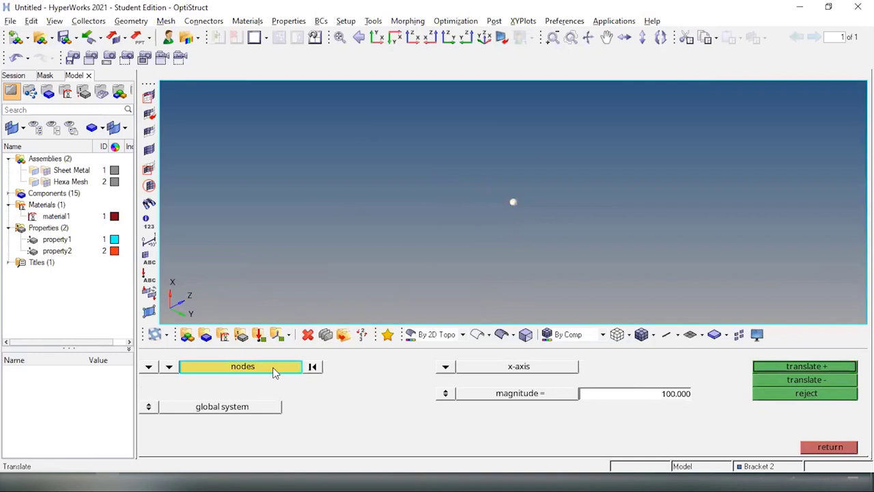
# Step: Try to translate the original node itself by 100 in the positive x direction
pyautogui.click(788, 368)
pyautogui.click(835, 394)
pyautogui.click(817, 395)
# Step: Duplicate the origin node, translate the copy by 100 in the positive x direction and close the Translate tool
pyautogui.click(288, 373)
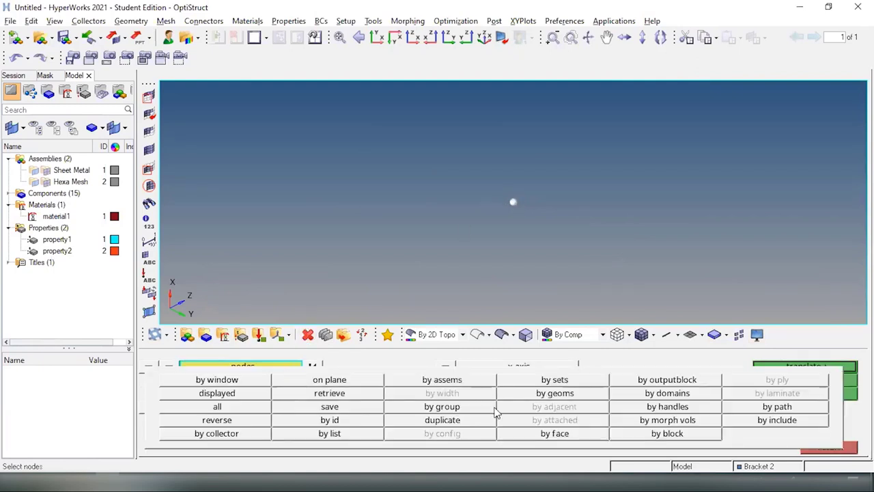
pyautogui.click(471, 420)
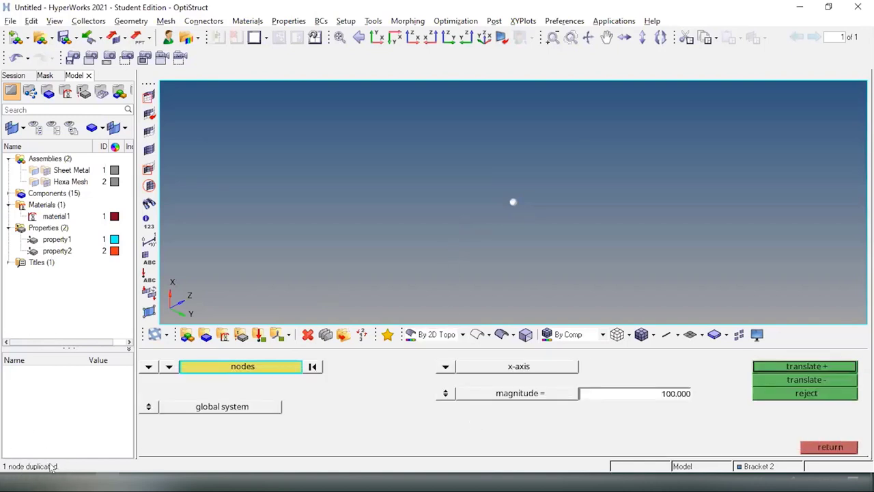
pyautogui.click(784, 368)
pyautogui.press('f')
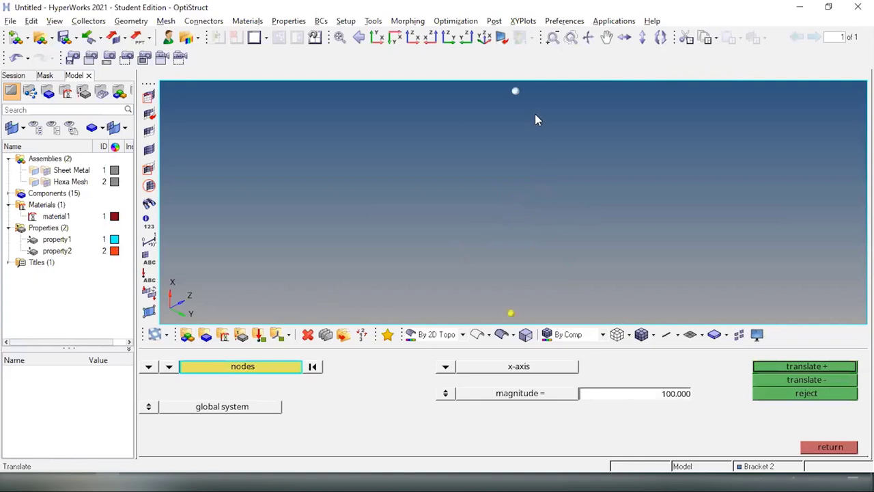
pyautogui.press('Escape')
pyautogui.scroll(-1, 539, 239)
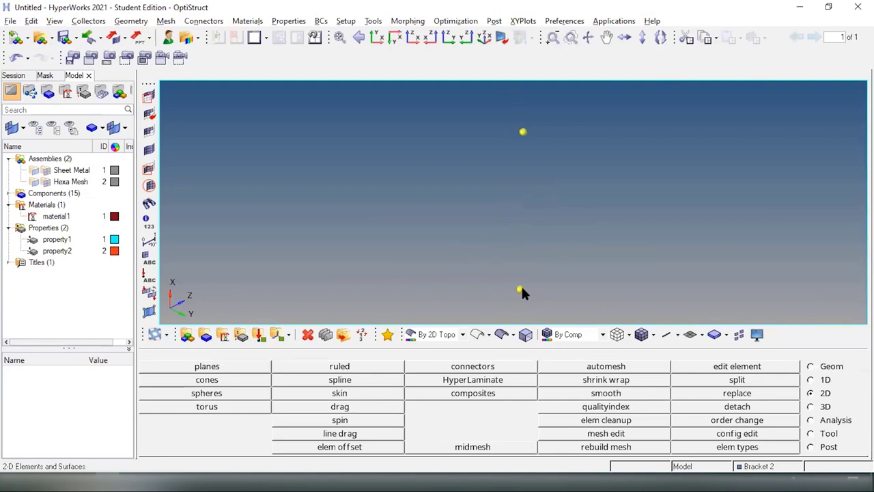
# Step: Create a component named 1st and bring up the geometry creation tools
pyautogui.rightClick(34, 296)
pyautogui.click(56, 278)
pyautogui.rightClick(41, 287)
pyautogui.moveTo(65, 294)
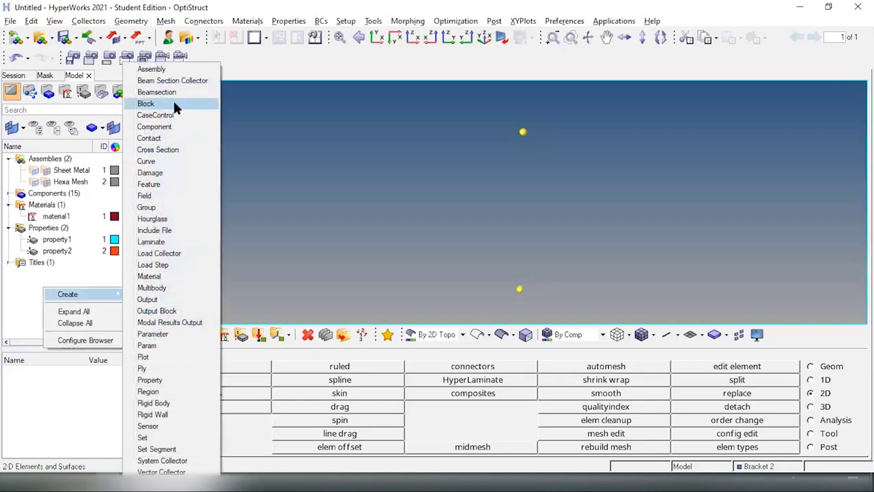
pyautogui.click(177, 127)
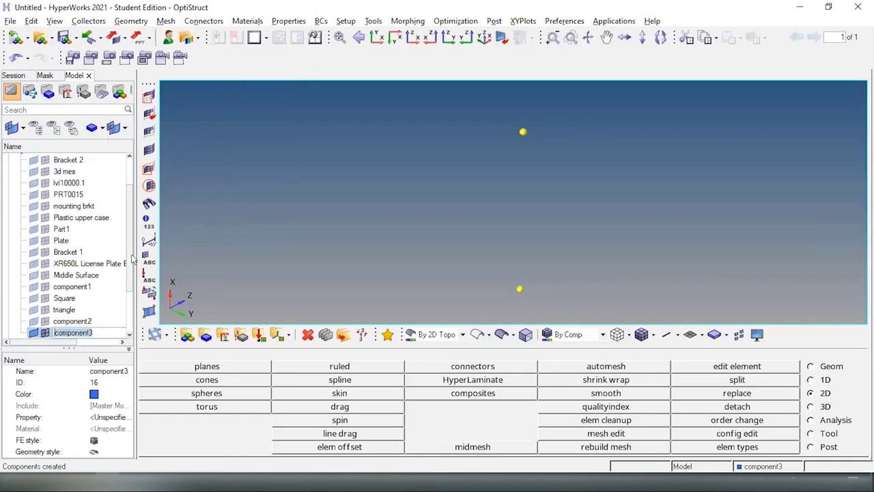
pyautogui.write('1st')
pyautogui.press('Return')
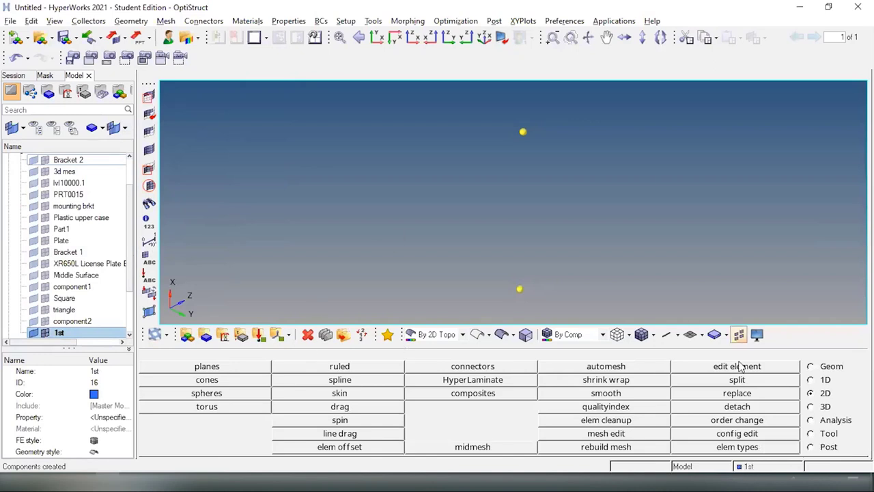
pyautogui.click(826, 368)
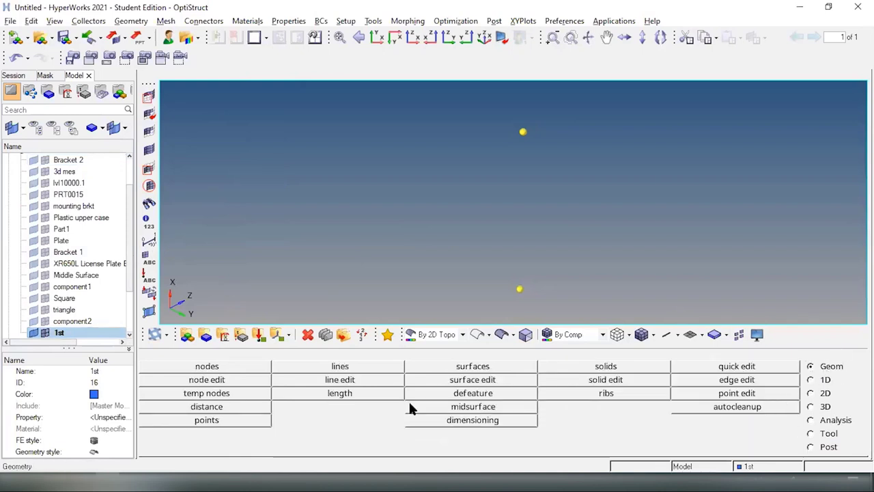
# Step: Create a straight line through the origin node and its translated copy with the Linear Nodes method, and leave the Lines tool
pyautogui.click(343, 367)
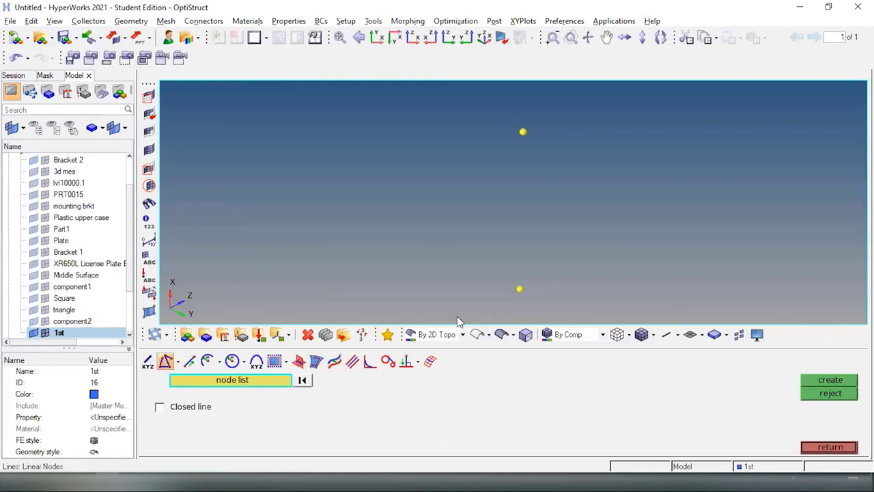
pyautogui.click(147, 362)
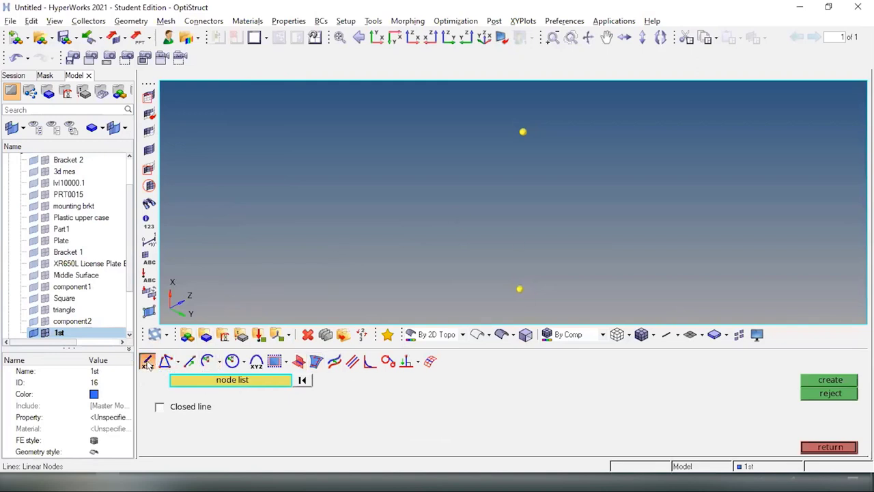
pyautogui.click(147, 363)
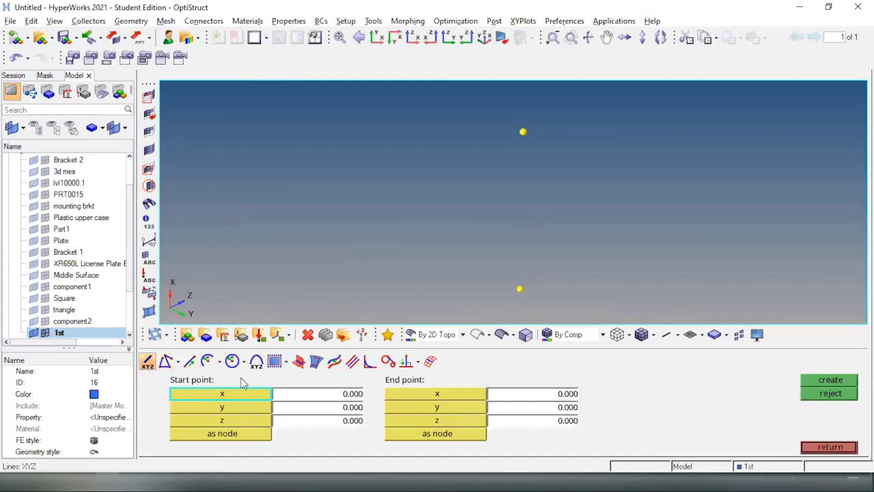
pyautogui.click(166, 362)
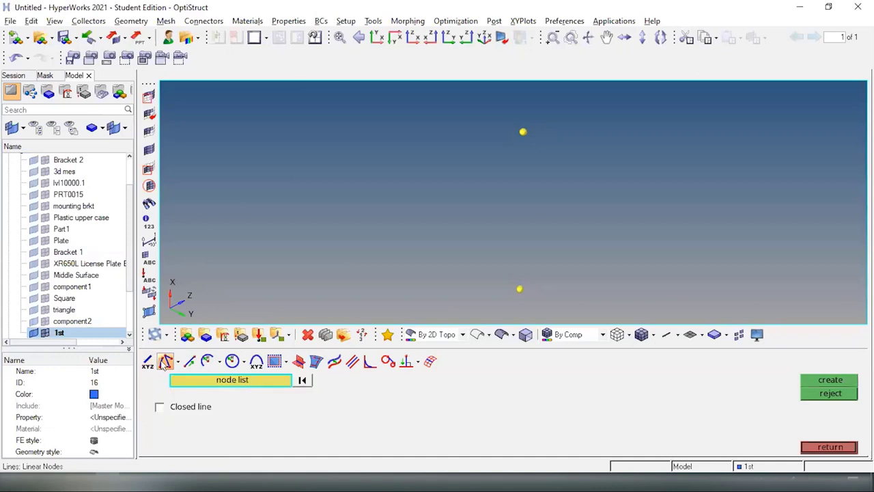
pyautogui.click(520, 290)
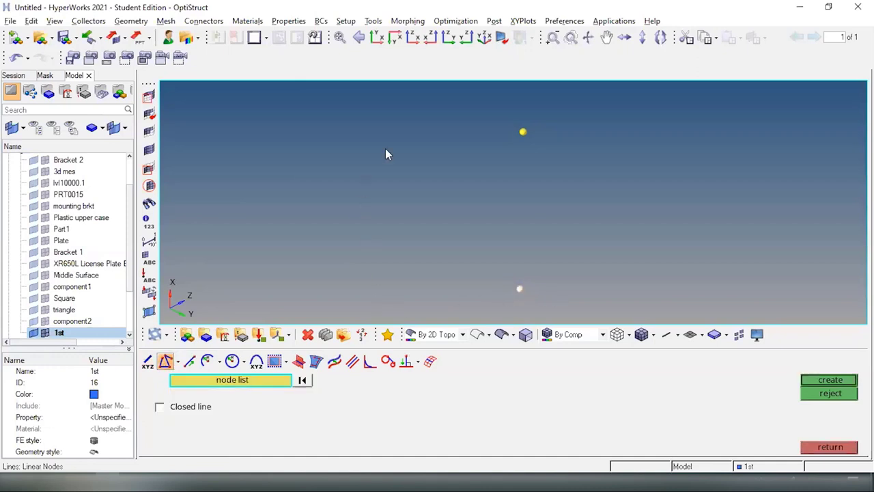
pyautogui.click(523, 132)
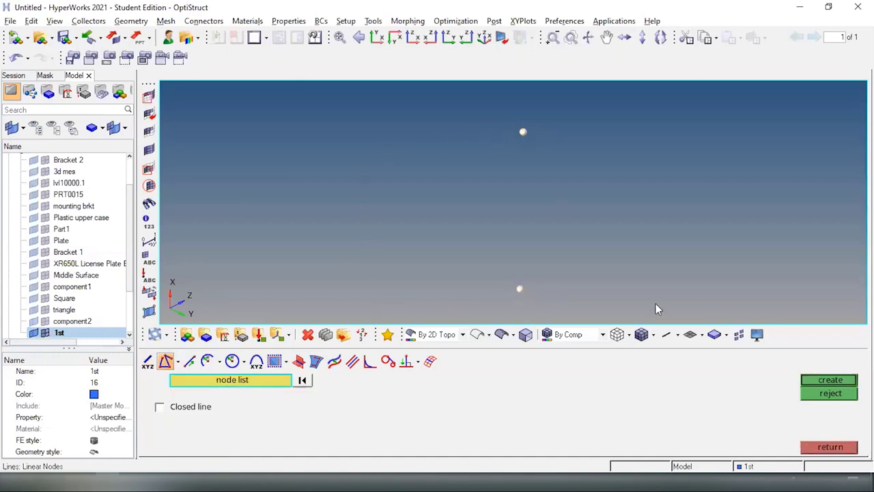
pyautogui.click(819, 380)
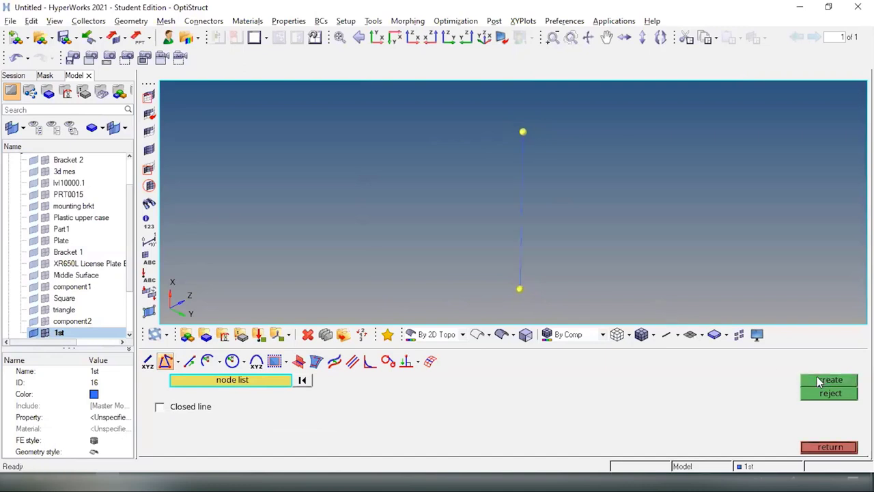
pyautogui.press('Escape')
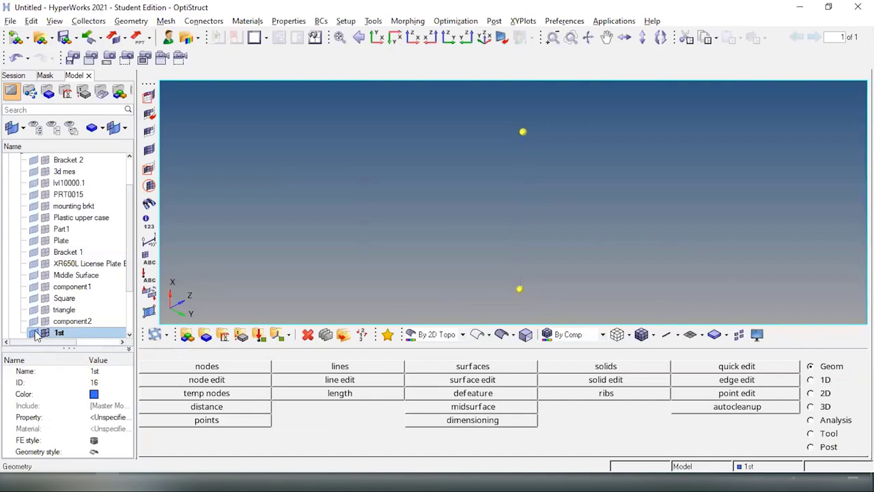
# Step: Toggle the geometry display of component 1st off and on to check that the line belongs to it
pyautogui.click(34, 332)
pyautogui.click(34, 333)
pyautogui.click(34, 333)
pyautogui.click(34, 333)
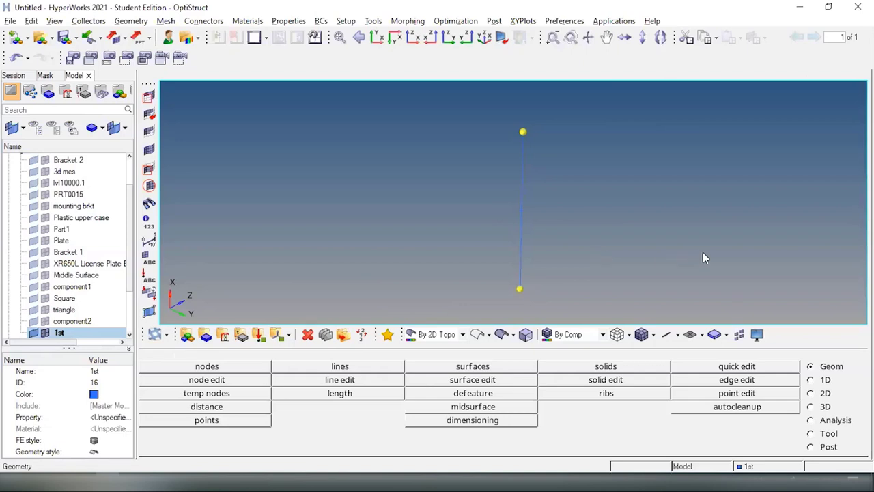
# Step: Drag the line between the two nodes by 100 in the positive y direction as surface only, and leave the Drag tool
pyautogui.click(827, 396)
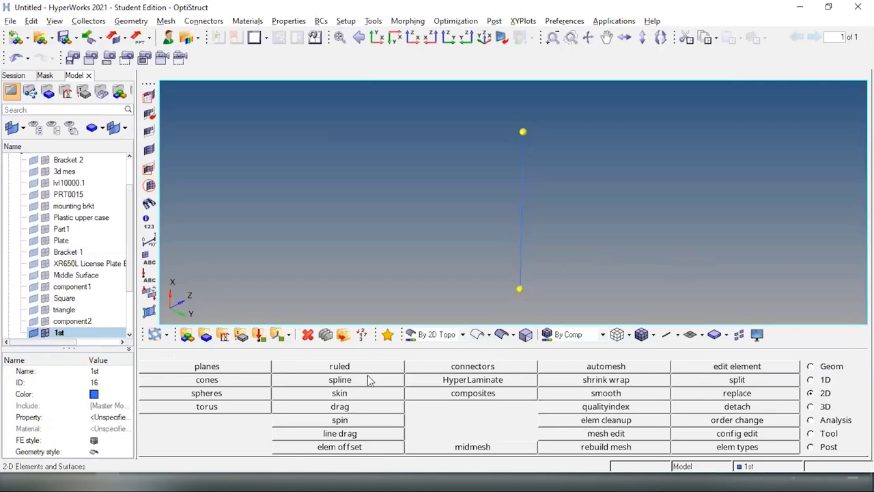
pyautogui.click(349, 407)
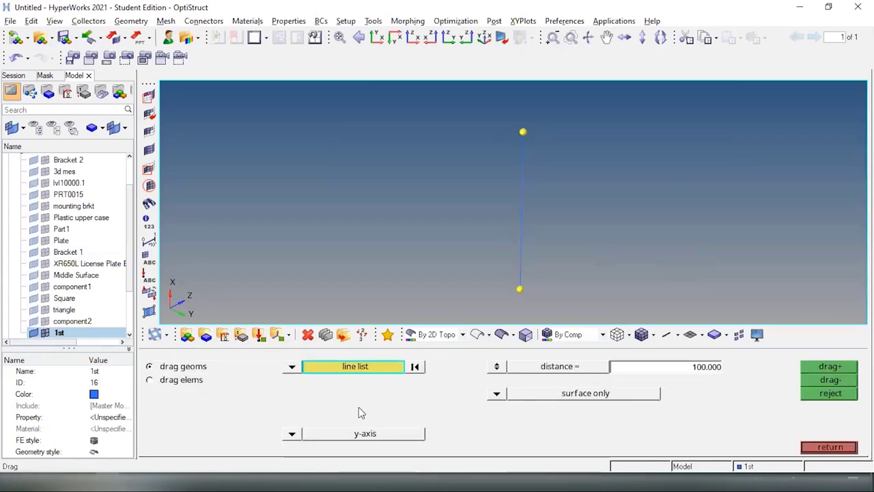
pyautogui.click(293, 368)
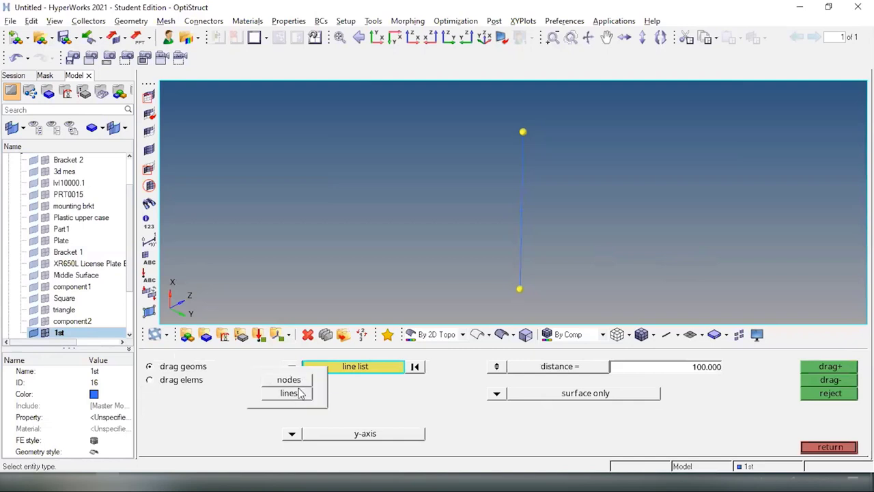
pyautogui.click(294, 393)
pyautogui.click(522, 257)
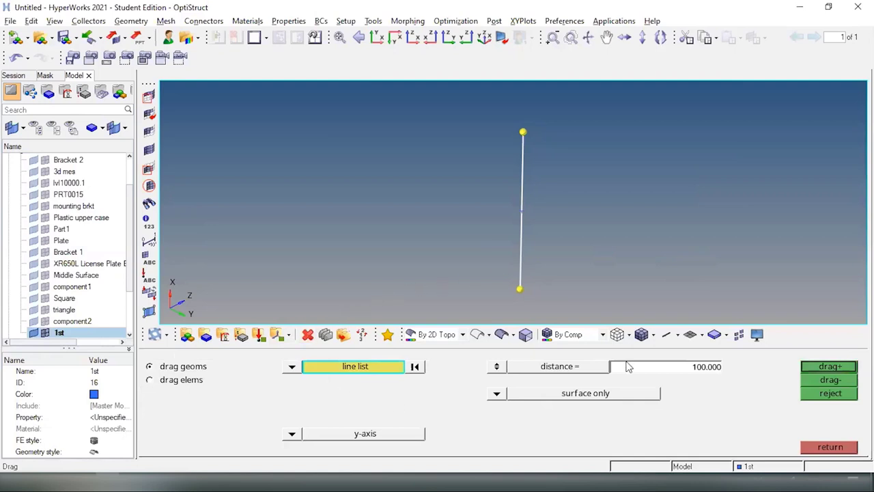
pyautogui.click(655, 372)
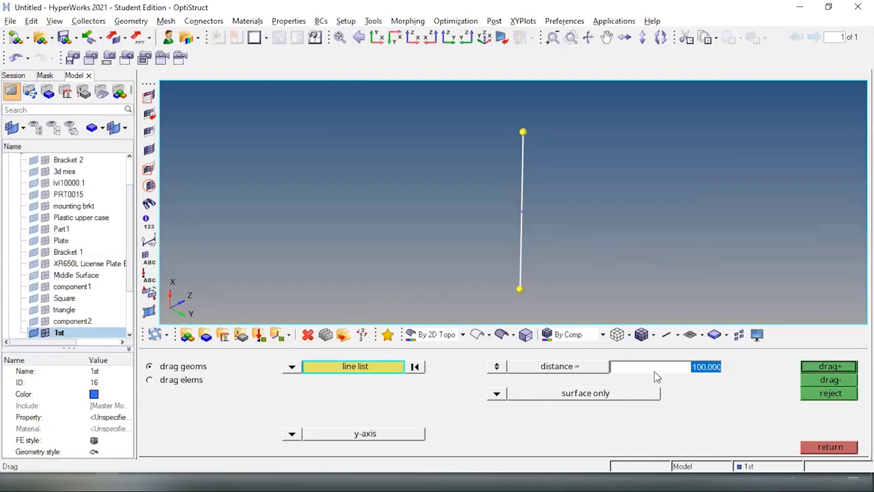
pyautogui.click(292, 434)
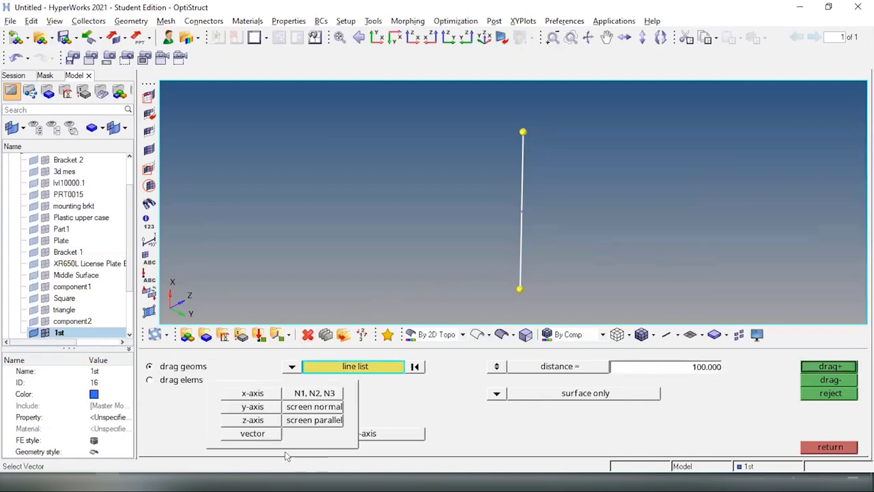
pyautogui.click(680, 371)
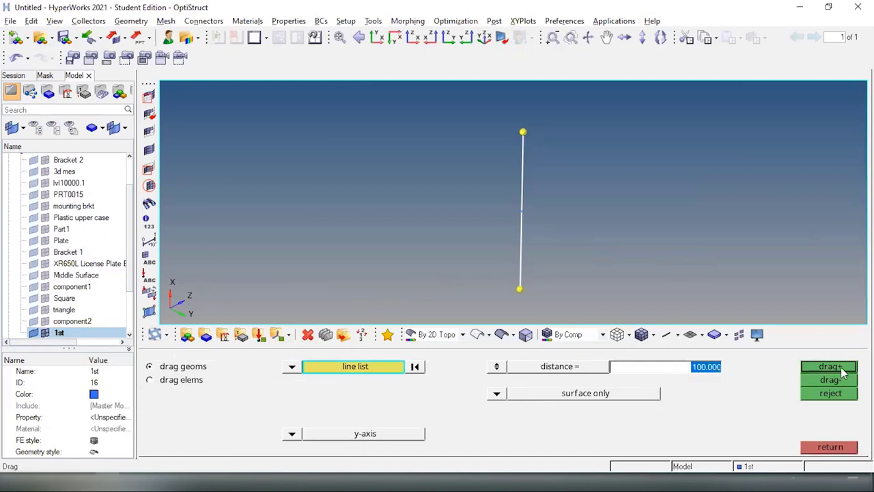
pyautogui.click(496, 394)
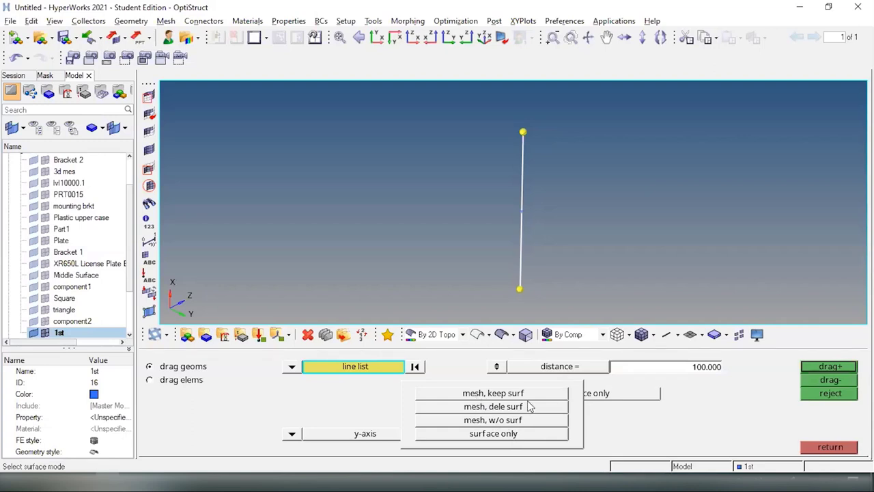
pyautogui.click(497, 435)
pyautogui.click(847, 369)
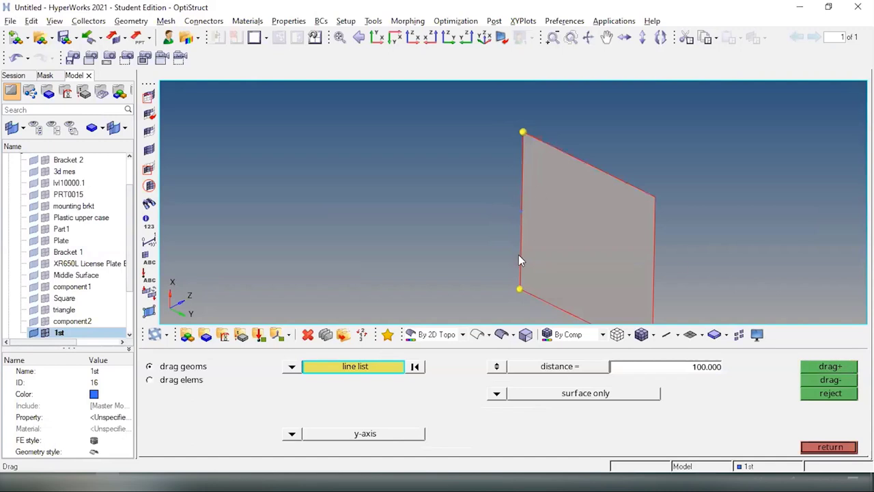
pyautogui.press('Escape')
# Step: Mesh the square surface interactively with the automesh tool, using element size 25 and mixed mesh type
pyautogui.scroll(-3, 593, 214)
pyautogui.keyDown('ctrl'); pyautogui.moveTo(578, 235); pyautogui.dragTo(580, 292); pyautogui.keyUp('ctrl')
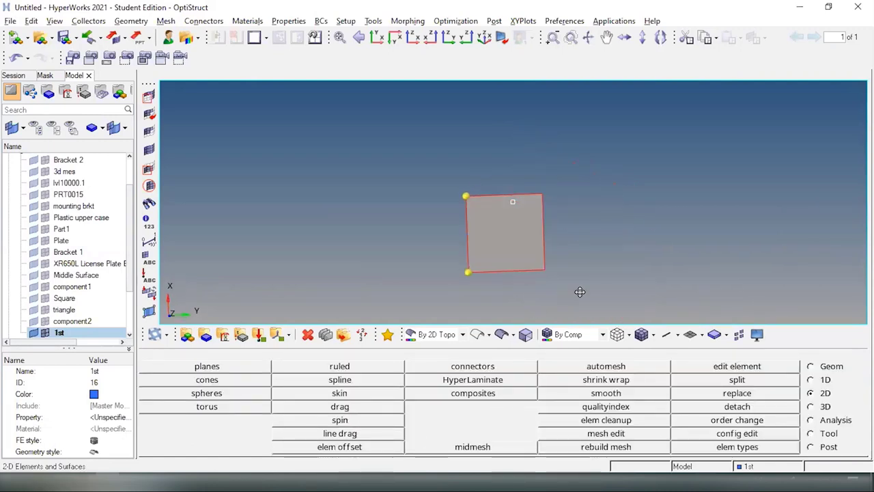
pyautogui.scroll(4, 510, 252)
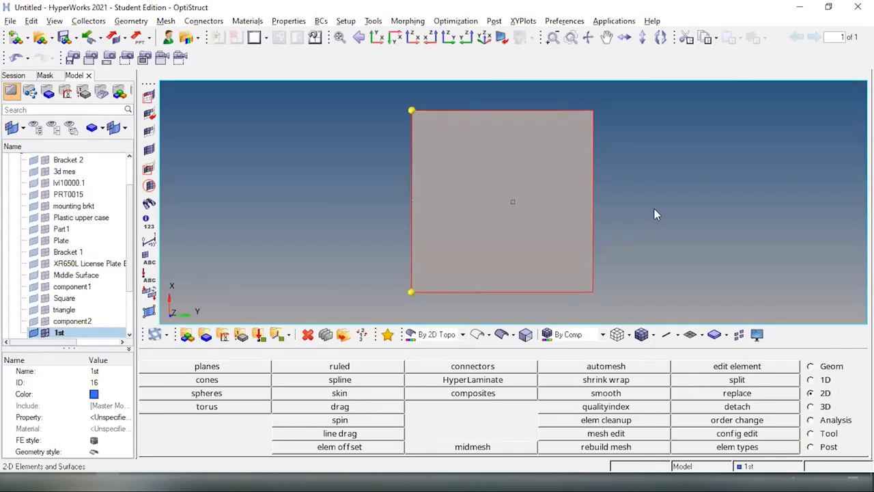
pyautogui.press('F12')
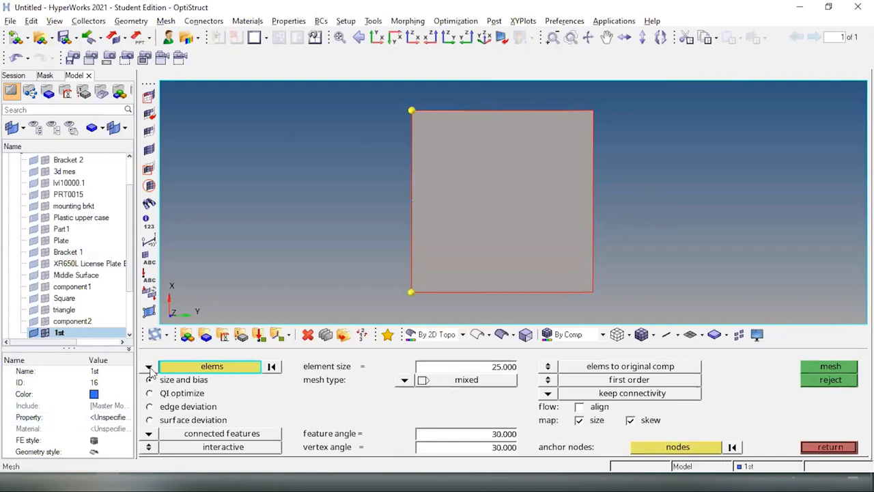
pyautogui.click(148, 367)
pyautogui.click(196, 393)
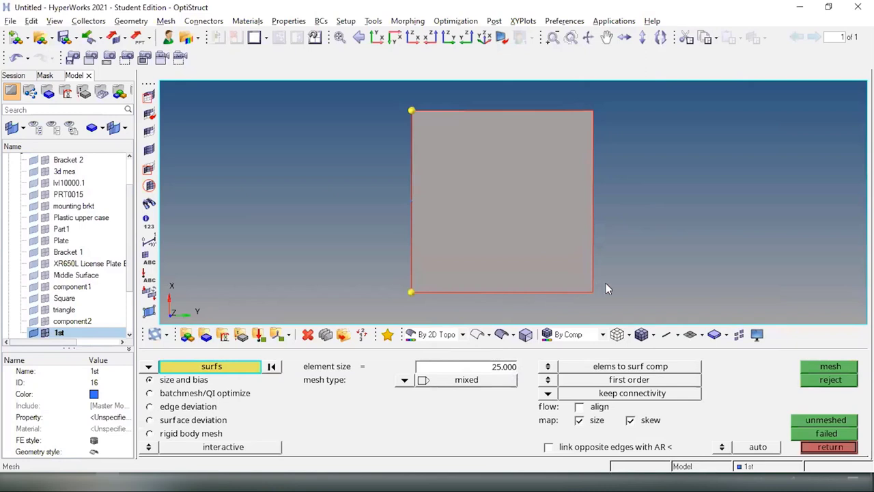
pyautogui.click(507, 367)
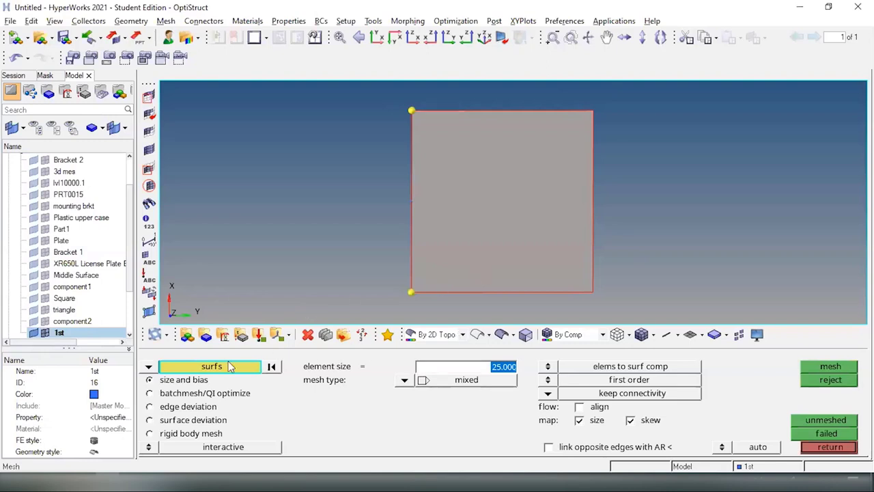
pyautogui.click(505, 222)
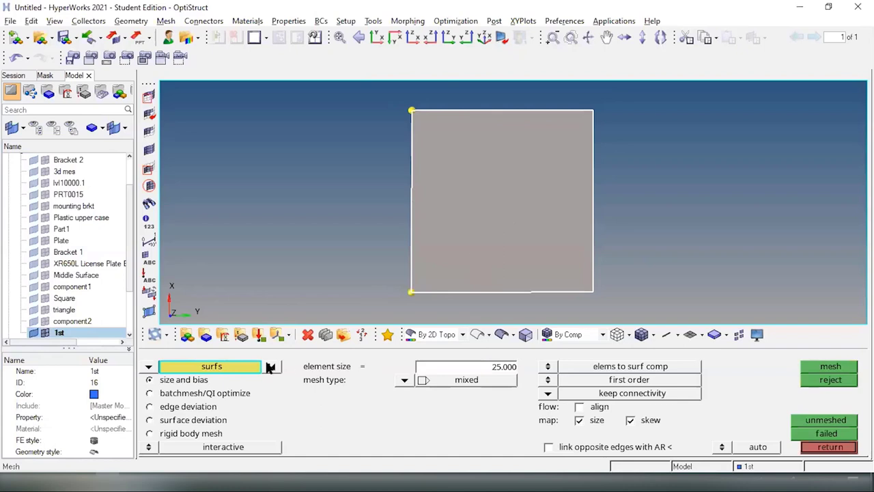
pyautogui.click(838, 369)
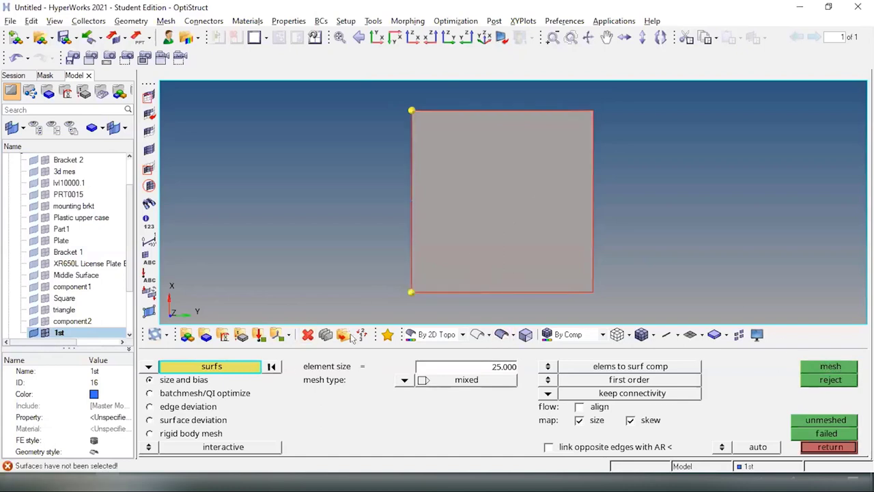
pyautogui.scroll(-3, 464, 193)
pyautogui.keyDown('shift'); pyautogui.moveTo(373, 142); pyautogui.dragTo(731, 270); pyautogui.keyUp('shift')
pyautogui.click(823, 367)
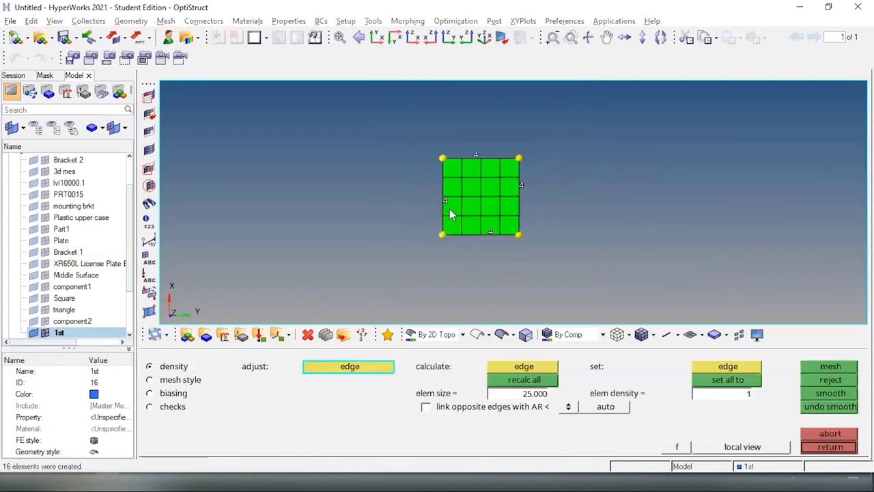
# Step: Try raising the element density on the two opposite x-direction edges to 6, and lower both back to 4
pyautogui.scroll(1, 469, 170)
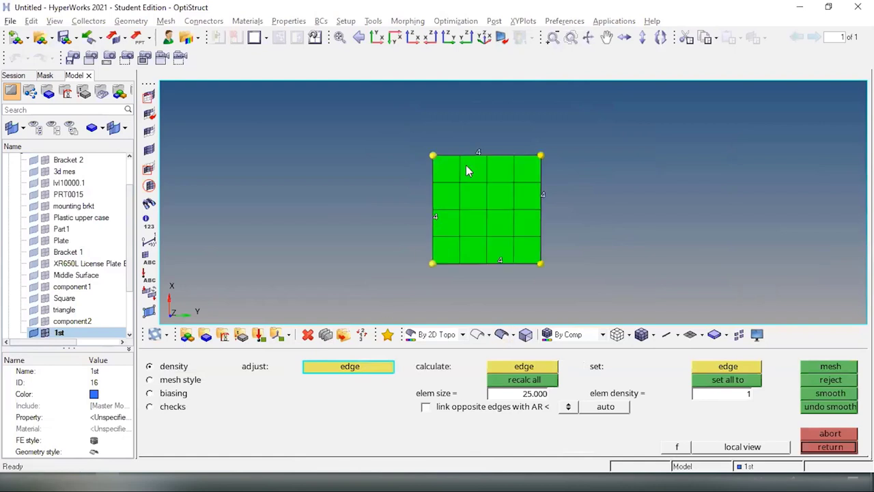
pyautogui.scroll(1, 460, 204)
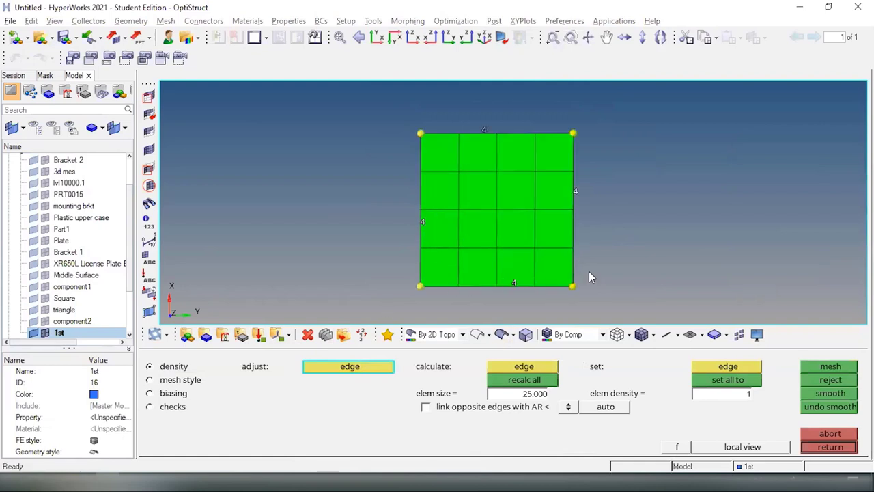
pyautogui.click(424, 224)
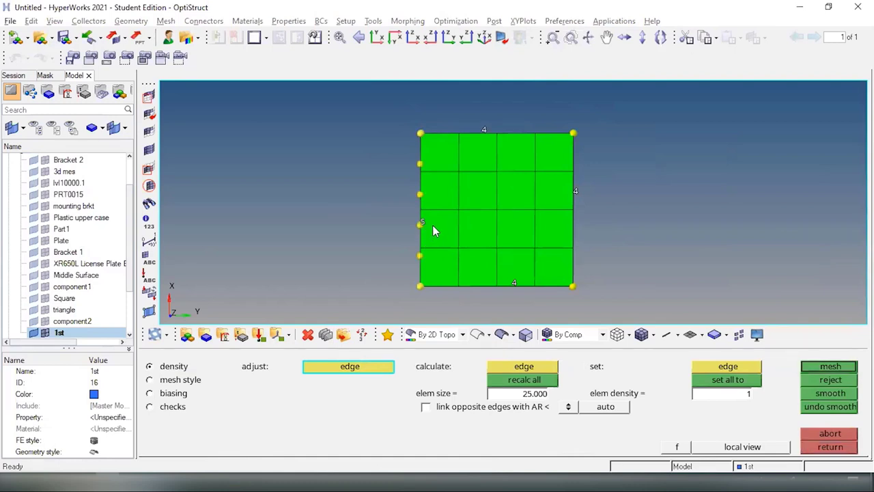
pyautogui.click(423, 224)
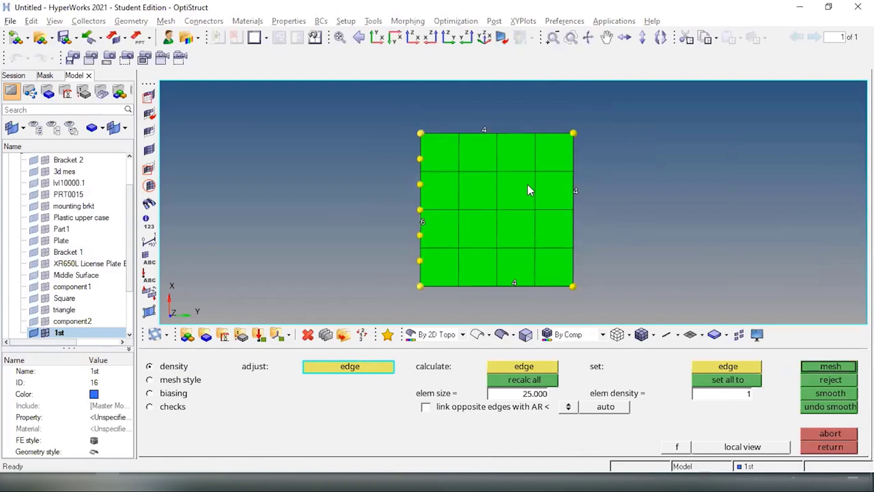
pyautogui.click(575, 191)
pyautogui.click(576, 191)
pyautogui.rightClick(577, 191)
pyautogui.rightClick(421, 223)
pyautogui.rightClick(422, 223)
pyautogui.rightClick(577, 193)
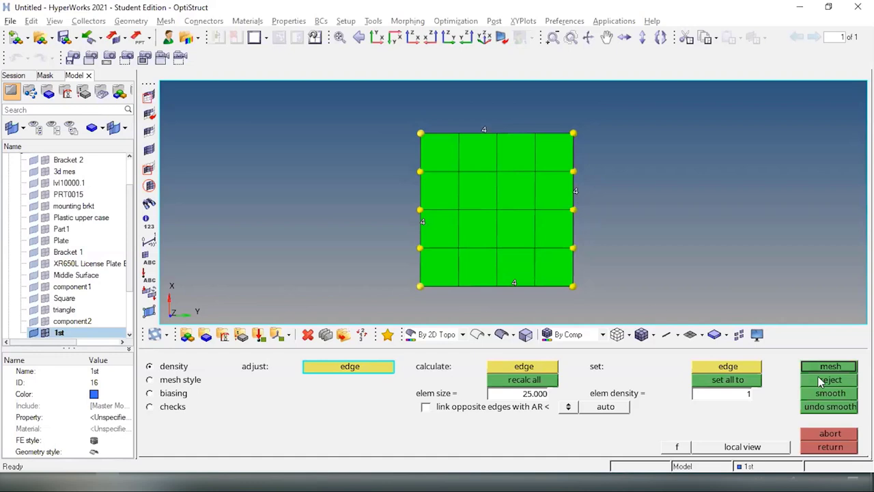
# Step: Accept the surface mesh and leave the automesh tool
pyautogui.click(849, 449)
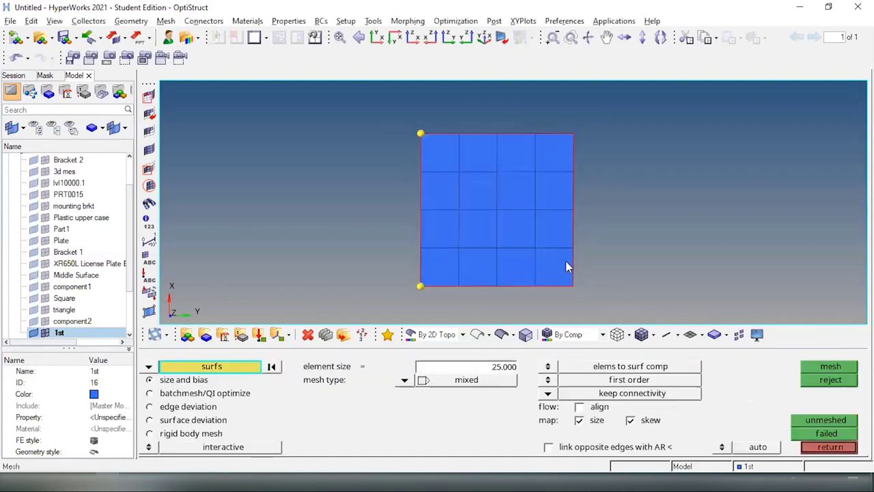
pyautogui.press('Escape')
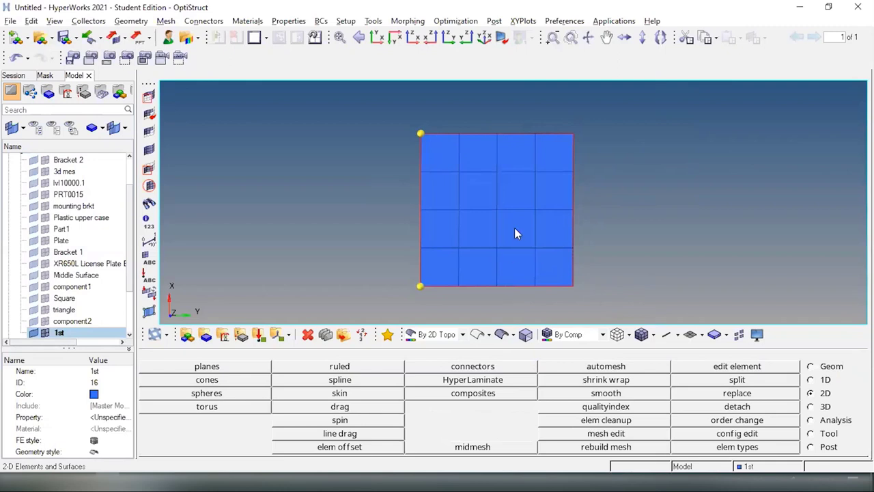
pyautogui.scroll(-2, 518, 217)
pyautogui.keyDown('ctrl'); pyautogui.moveTo(523, 238); pyautogui.dragTo(375, 219, button='right'); pyautogui.keyUp('ctrl')
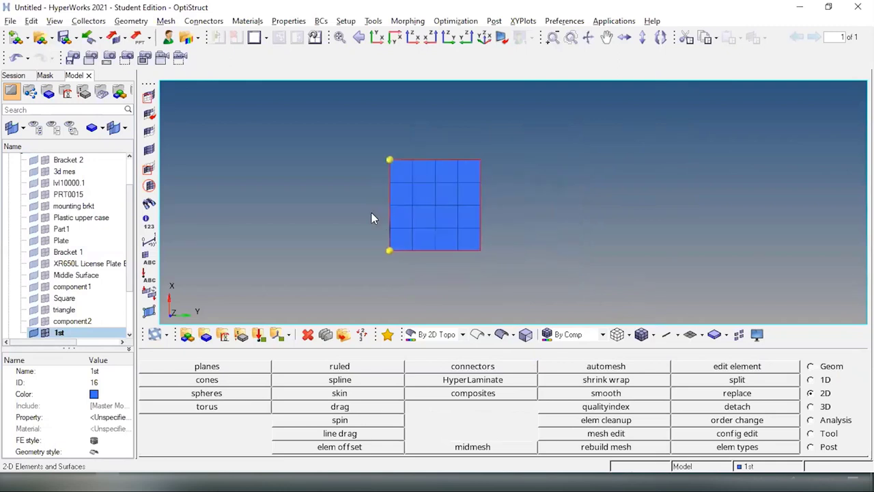
pyautogui.scroll(1, 371, 212)
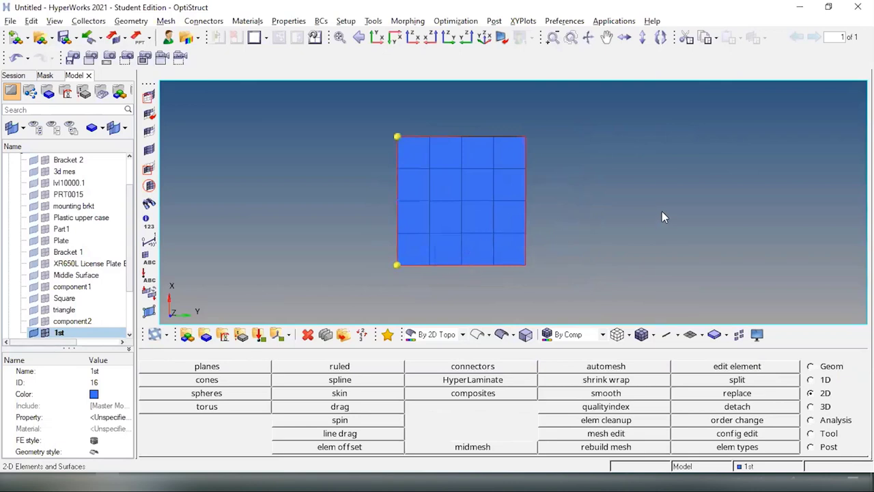
# Step: Duplicate the square's two x-minimum corner nodes and its x-maximum edge midpoint node, and translate the copies by 100 twice in positive y
pyautogui.hotkey('shift', 'F2')
pyautogui.press('Escape')
pyautogui.hotkey('shift', 'F4')
pyautogui.keyDown('shift'); pyautogui.moveTo(382, 259); pyautogui.dragTo(420, 289, button='right'); pyautogui.keyUp('shift')
pyautogui.keyDown('shift'); pyautogui.moveTo(458, 126); pyautogui.dragTo(553, 286); pyautogui.keyUp('shift')
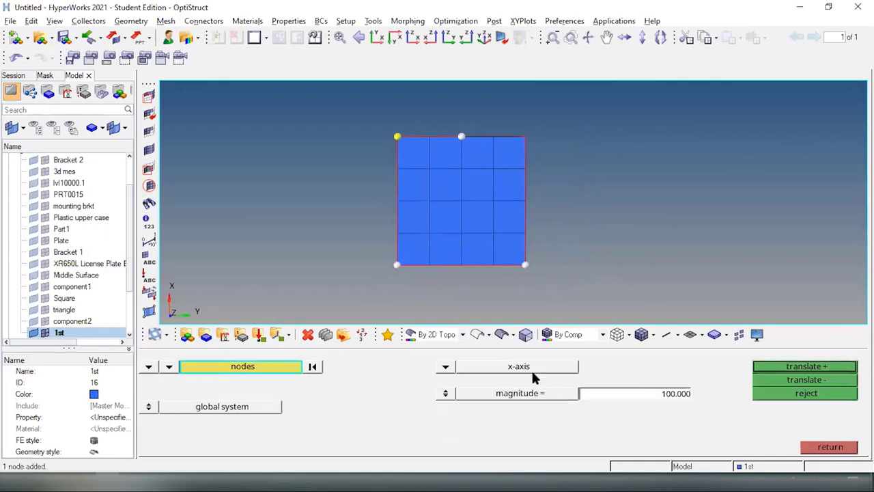
pyautogui.click(447, 367)
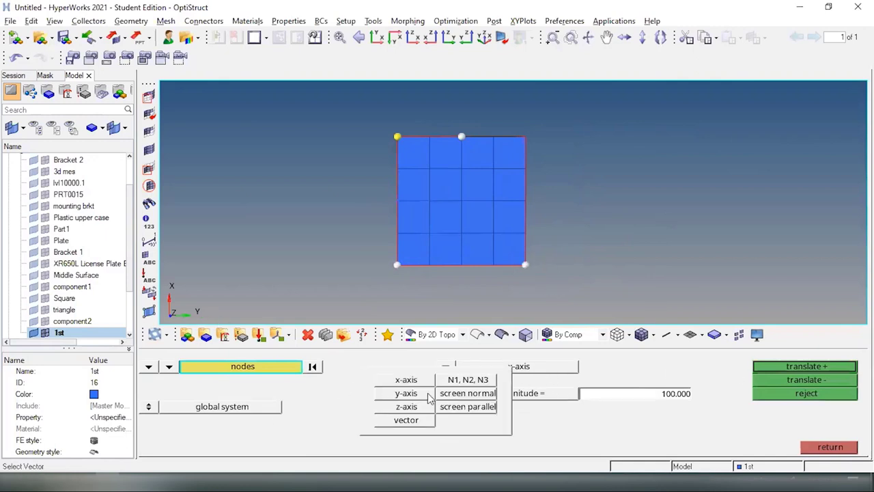
pyautogui.click(417, 394)
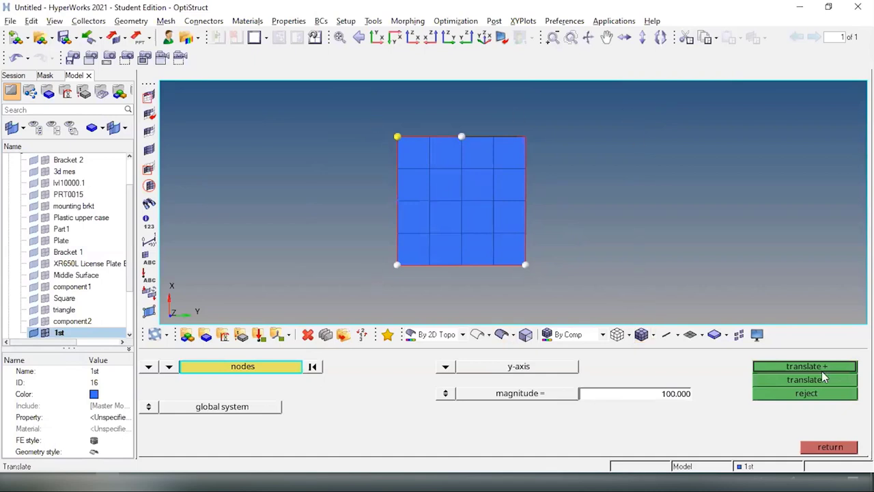
pyautogui.click(256, 367)
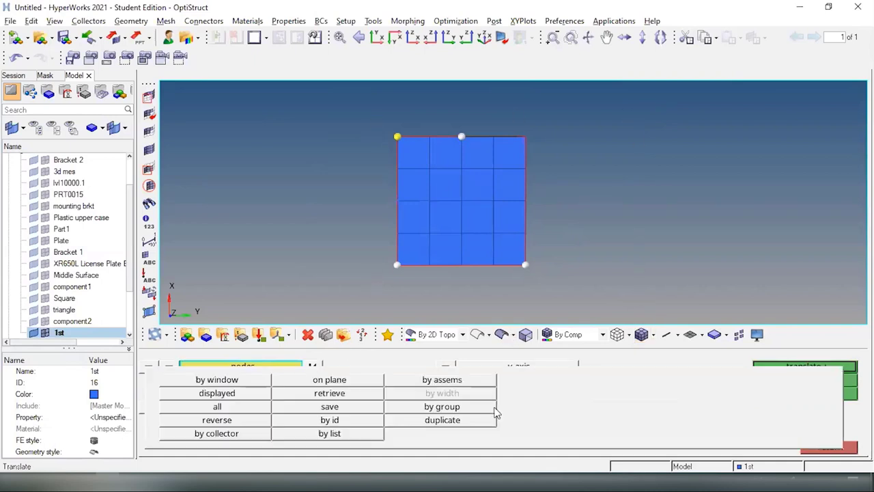
pyautogui.click(424, 420)
pyautogui.click(824, 366)
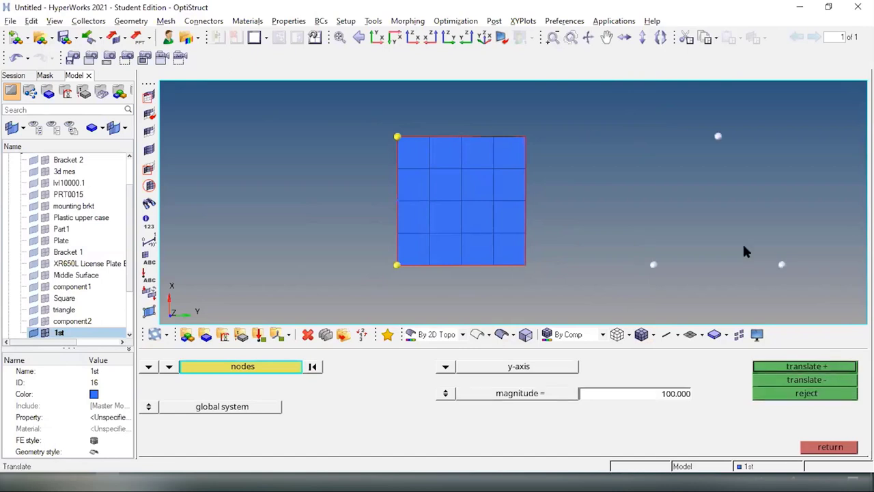
pyautogui.keyDown('ctrl'); pyautogui.moveTo(685, 217); pyautogui.dragTo(587, 216, button='right'); pyautogui.keyUp('ctrl')
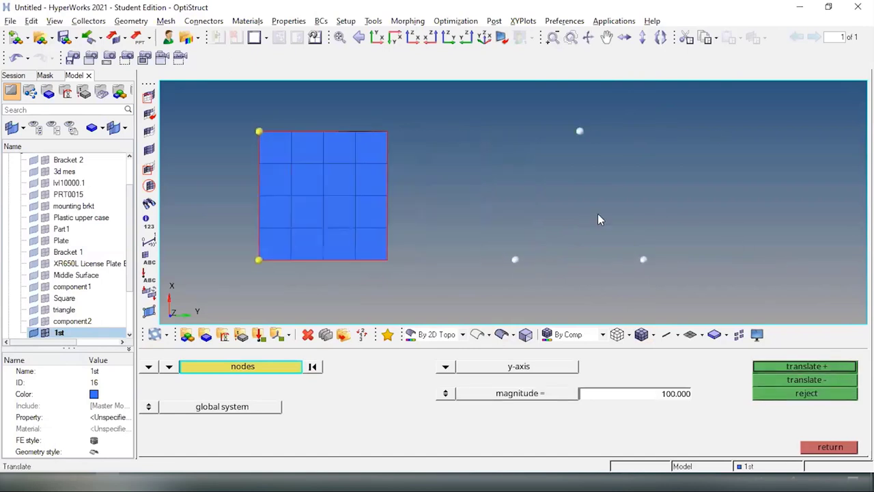
pyautogui.press('Escape')
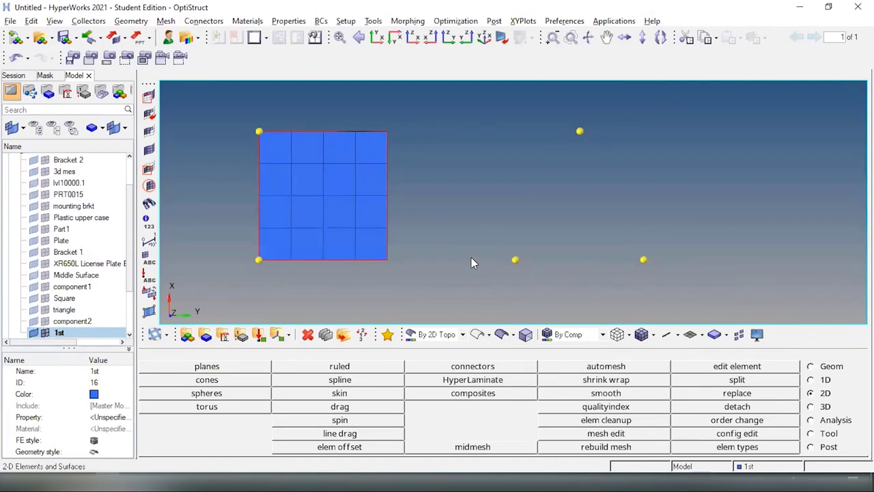
# Step: Rename component 1st as SQ
pyautogui.press('F6')
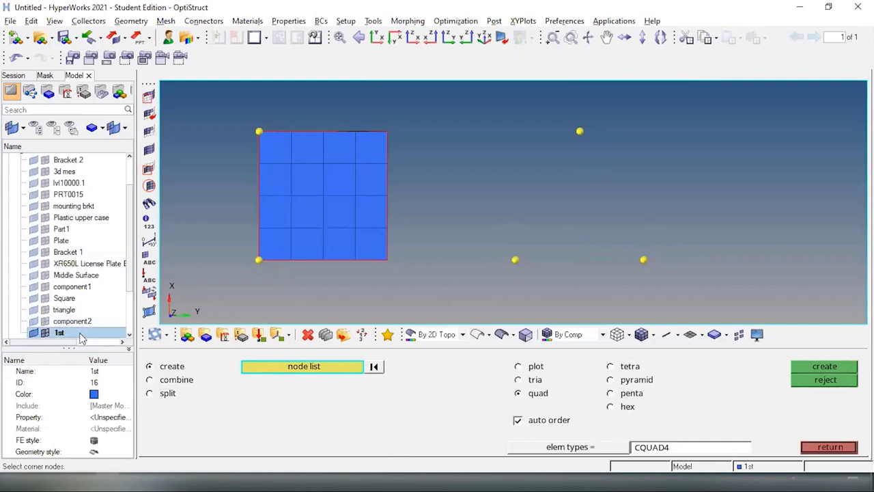
pyautogui.press('q')
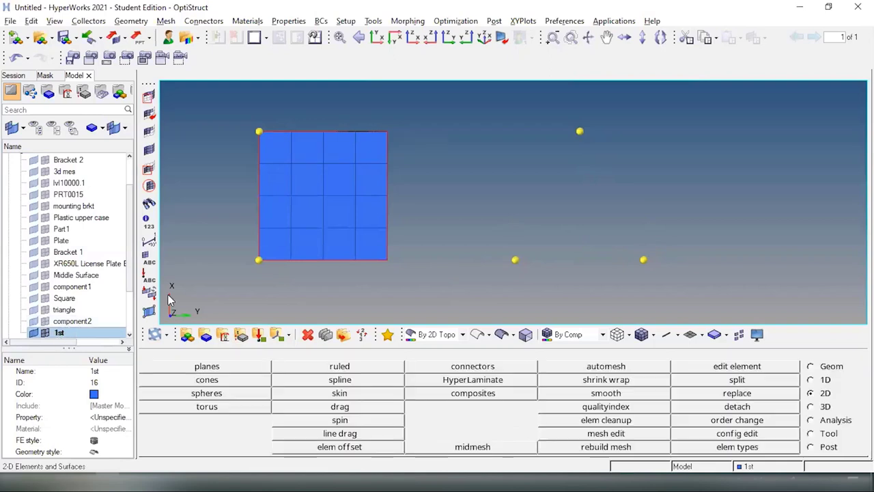
pyautogui.click(61, 333)
pyautogui.write('SQ')
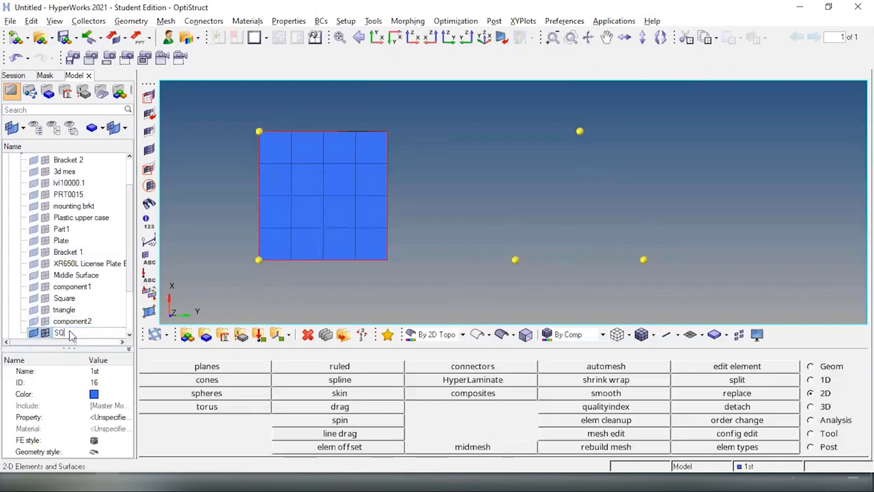
pyautogui.press('Return')
# Step: Create a new component named TRI
pyautogui.scroll(-2, 58, 309)
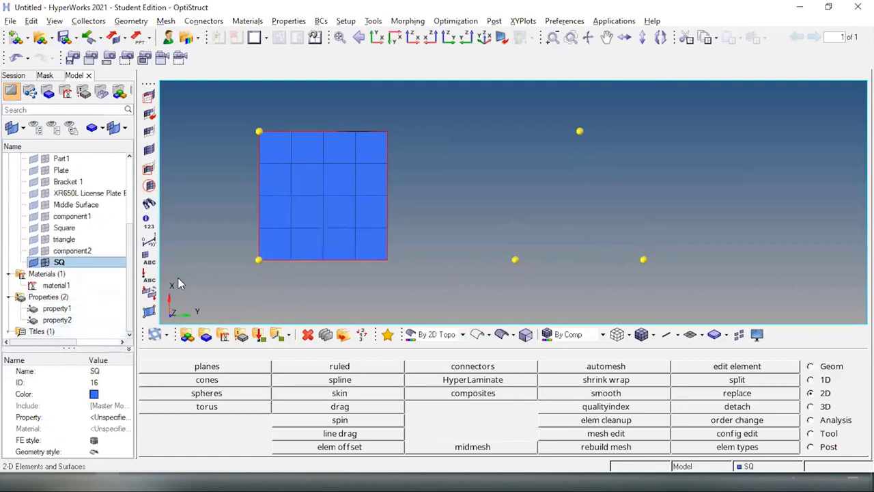
pyautogui.rightClick(112, 310)
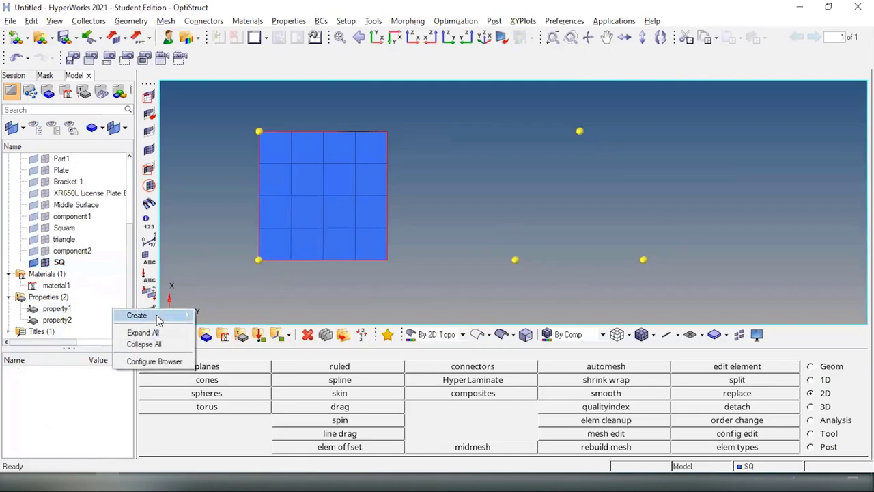
pyautogui.moveTo(158, 317)
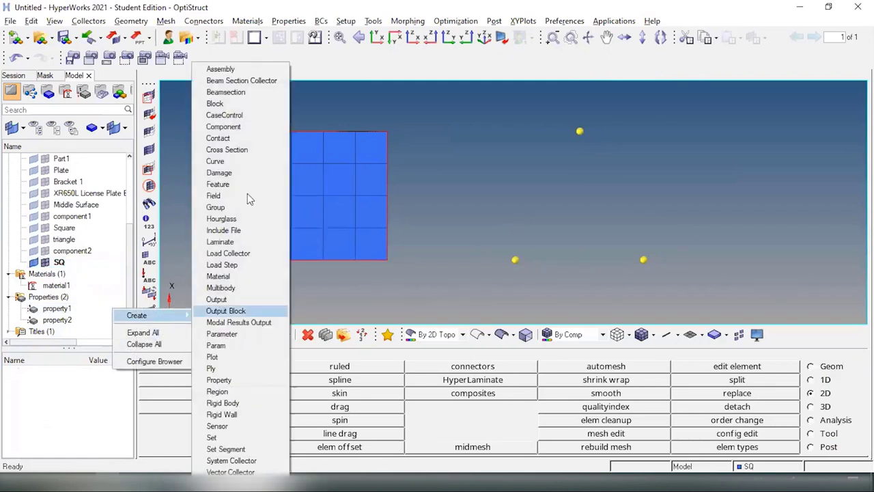
pyautogui.click(245, 127)
pyautogui.write('TRI')
pyautogui.press('Return')
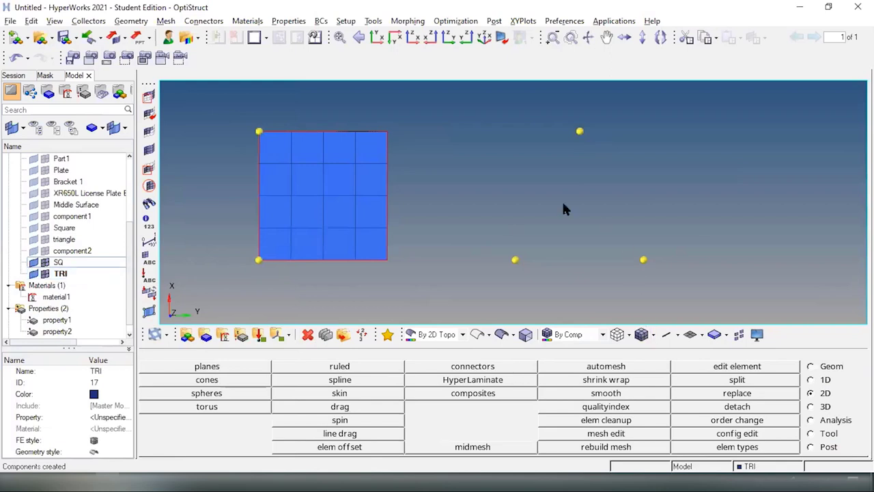
# Step: Create a single triangular element in component TRI from the three translated nodes, using the quad setting with auto order
pyautogui.press('F6')
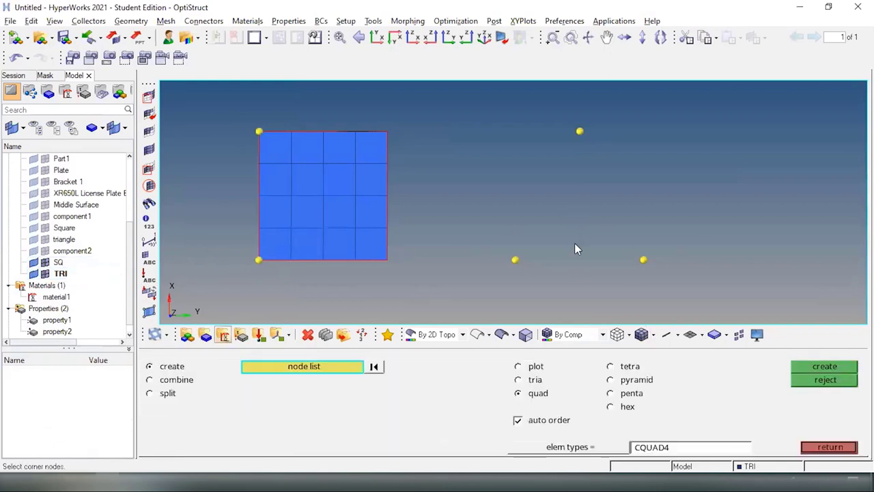
pyautogui.click(515, 259)
pyautogui.click(580, 131)
pyautogui.click(644, 261)
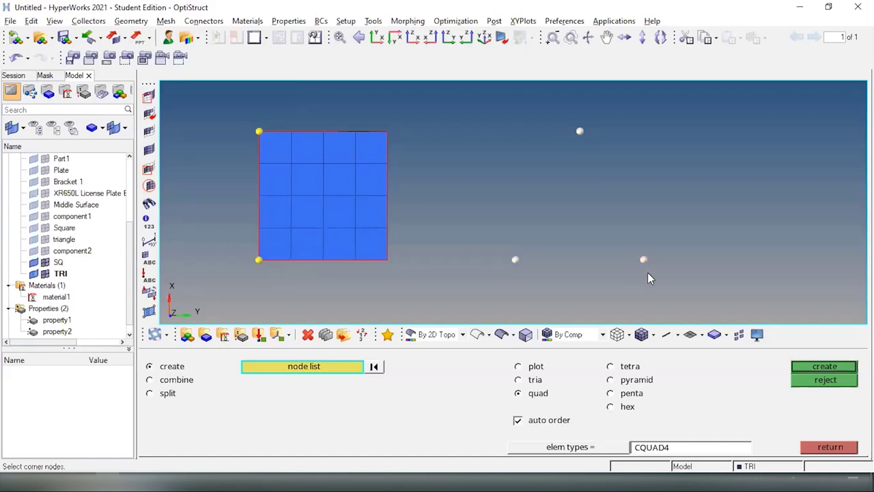
pyautogui.click(834, 369)
pyautogui.press('Escape')
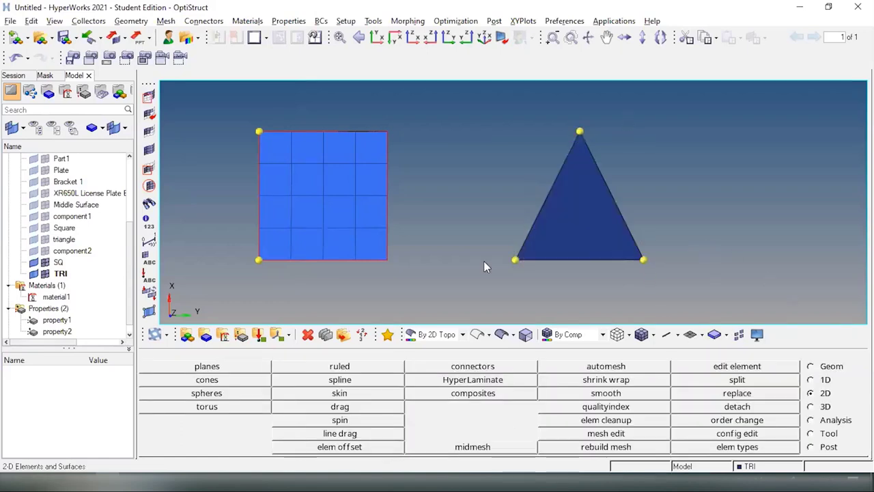
pyautogui.press('F2')
pyautogui.click(341, 174)
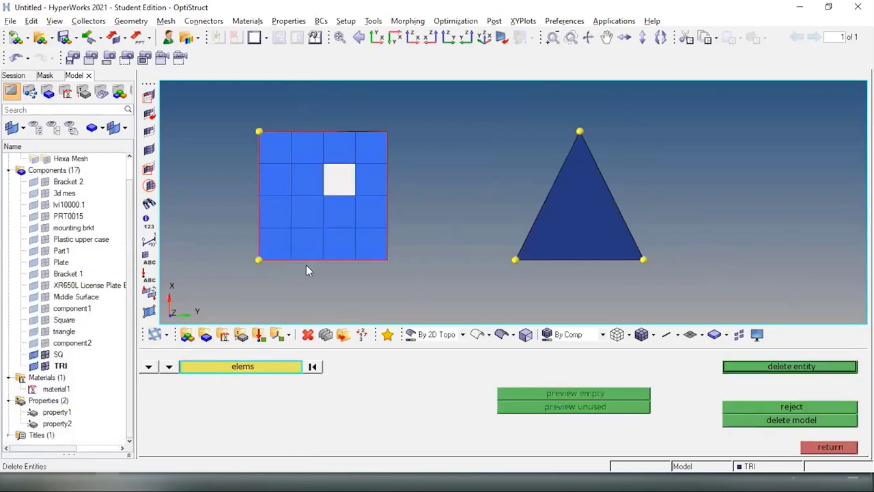
pyautogui.click(559, 209)
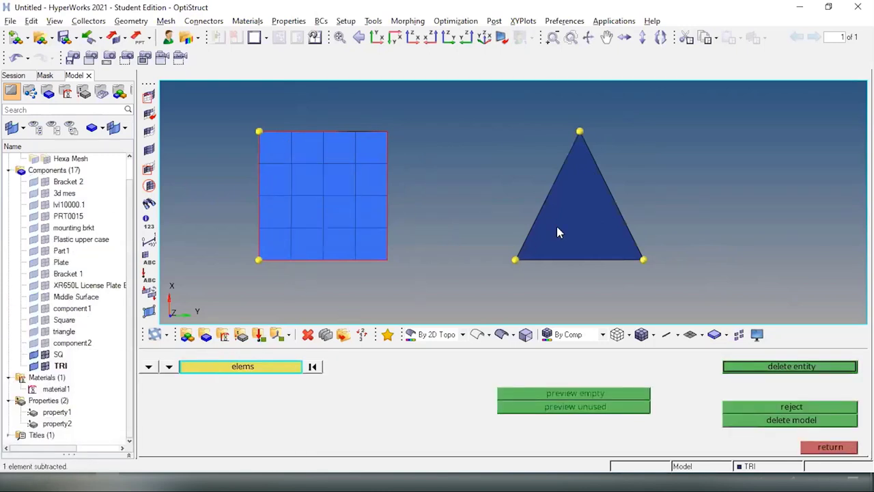
pyautogui.click(341, 188)
pyautogui.keyDown('shift'); pyautogui.moveTo(341, 190); pyautogui.dragTo(401, 225, button='right'); pyautogui.keyUp('shift')
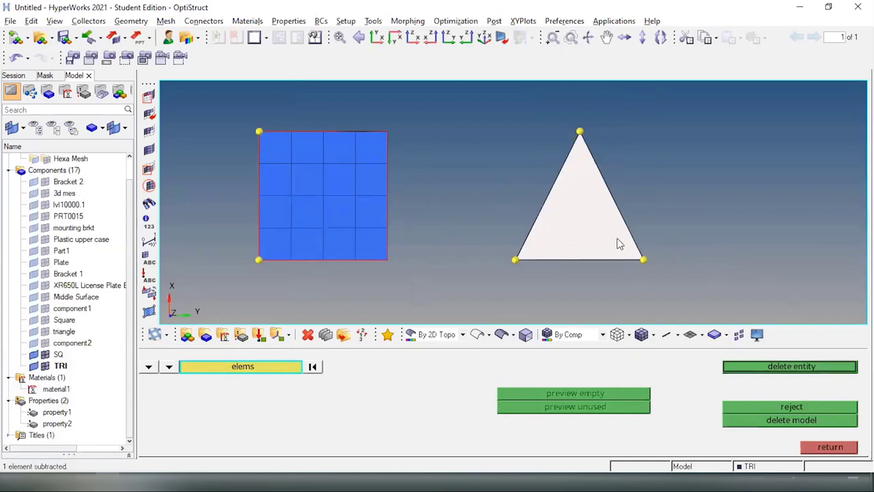
pyautogui.press('Escape')
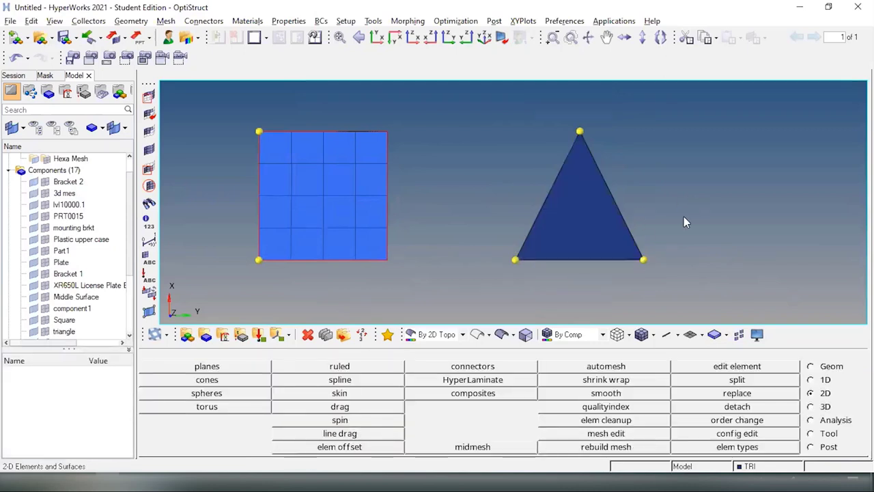
# Step: Remesh the triangular element interactively with automesh in element mode, using element size 25 and mixed mesh type, and accept the mesh
pyautogui.press('F12')
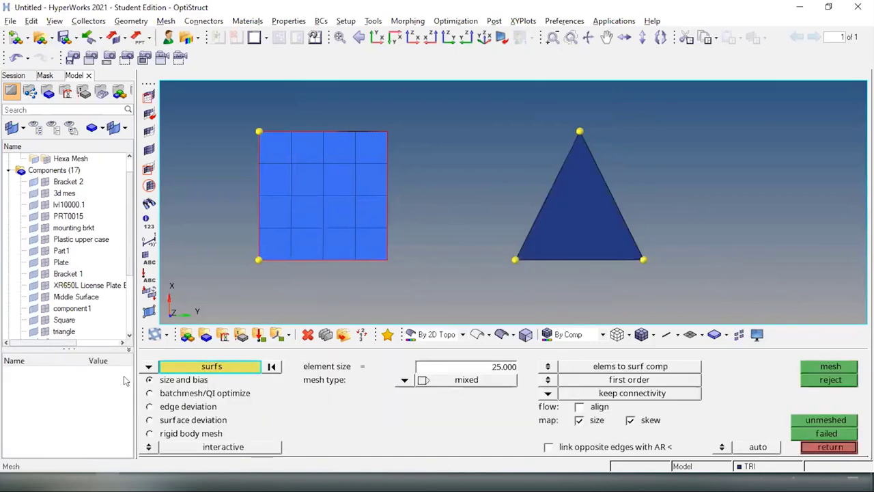
pyautogui.click(153, 368)
pyautogui.click(189, 380)
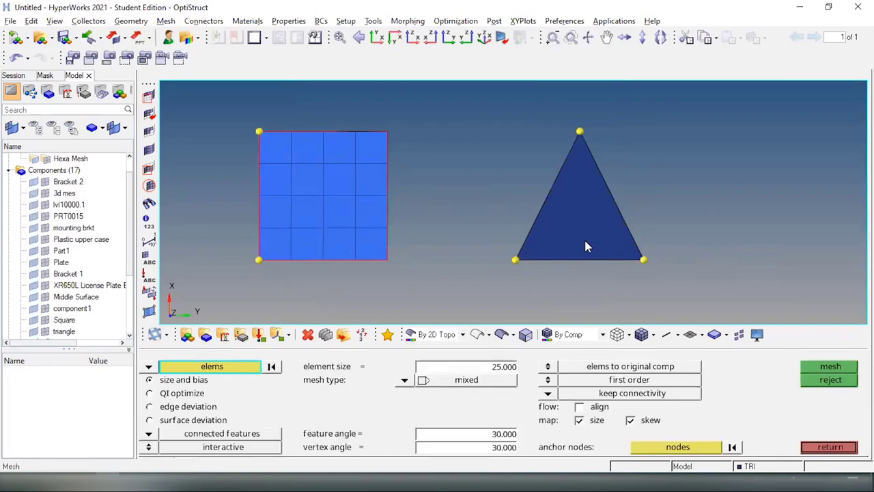
pyautogui.click(585, 242)
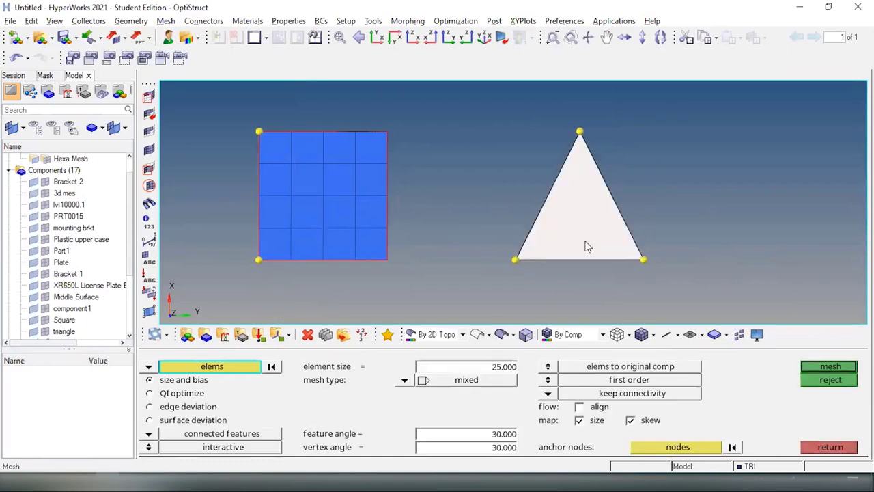
pyautogui.click(148, 367)
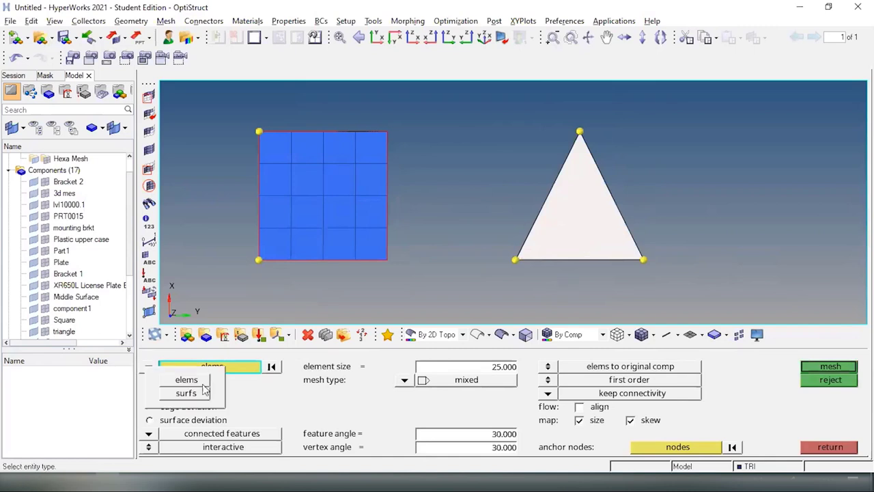
pyautogui.click(194, 381)
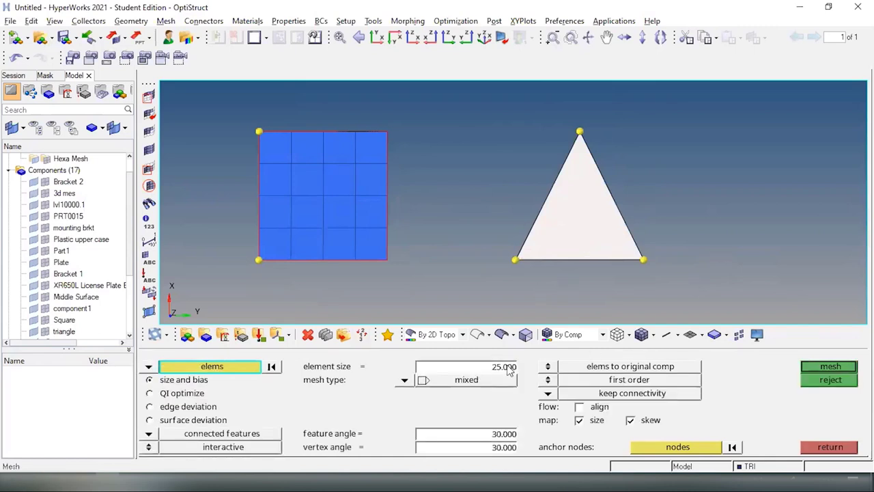
pyautogui.click(831, 366)
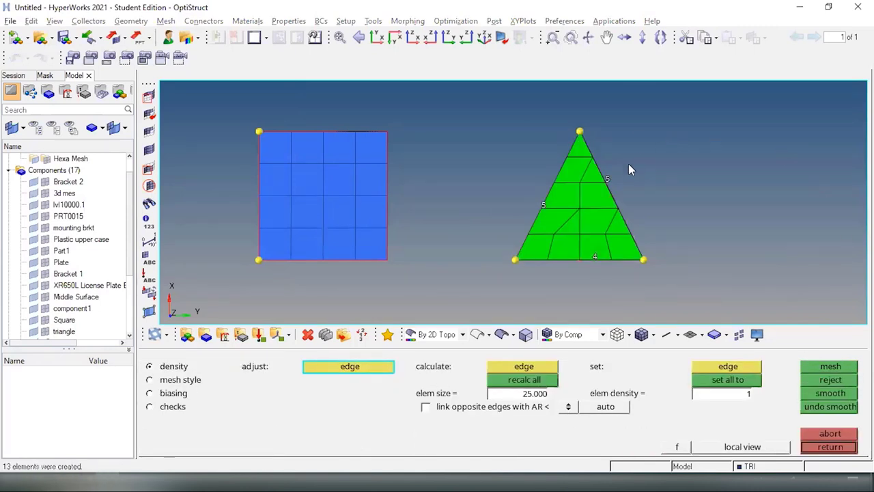
pyautogui.middleClick(610, 180)
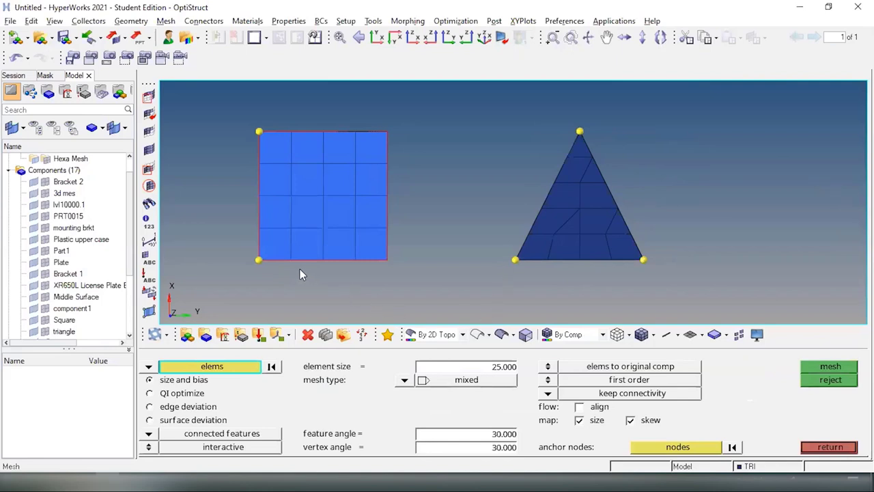
pyautogui.press('Escape')
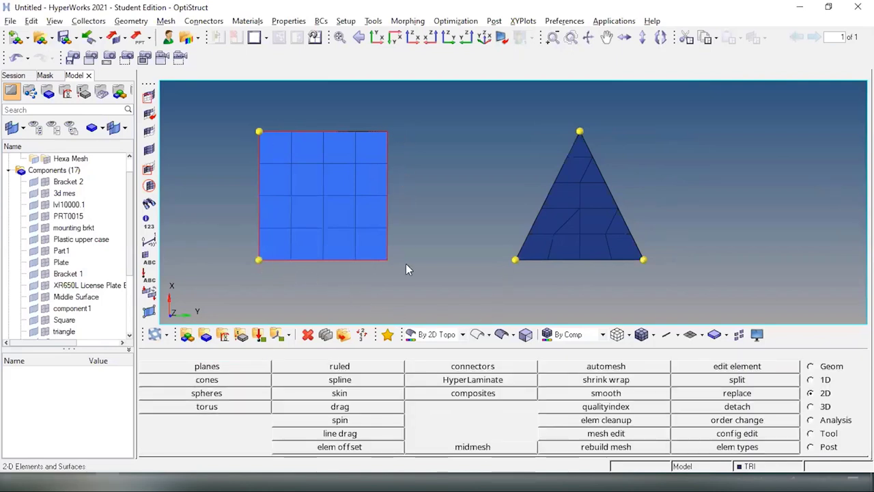
pyautogui.press('F12')
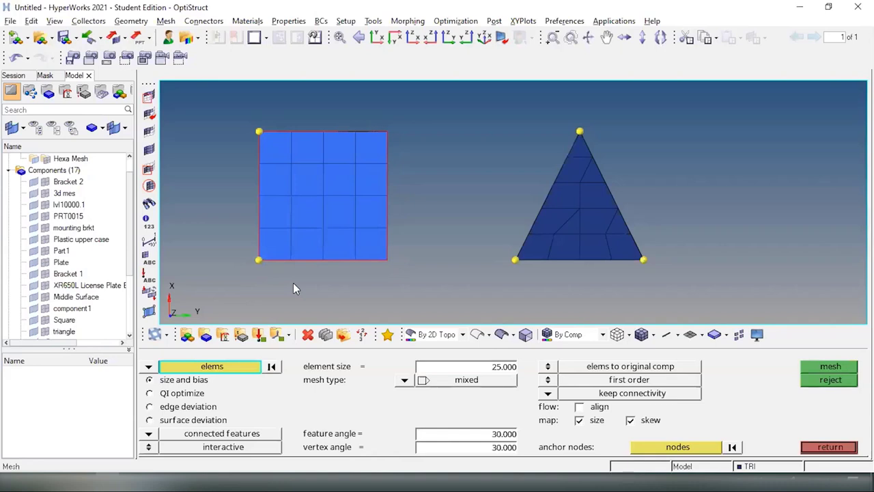
pyautogui.press('Escape')
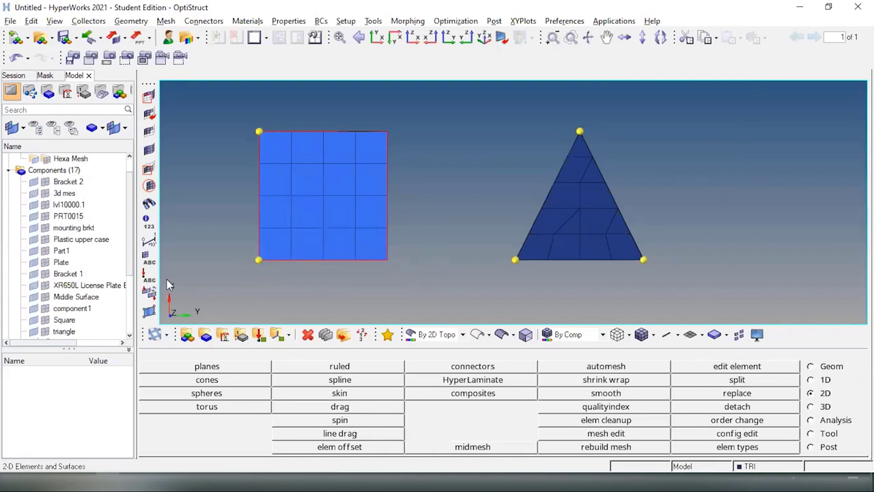
# Step: Collapse the Components folder in the model tree and select the Sheet Metal assembly
pyautogui.click(8, 170)
pyautogui.click(68, 171)
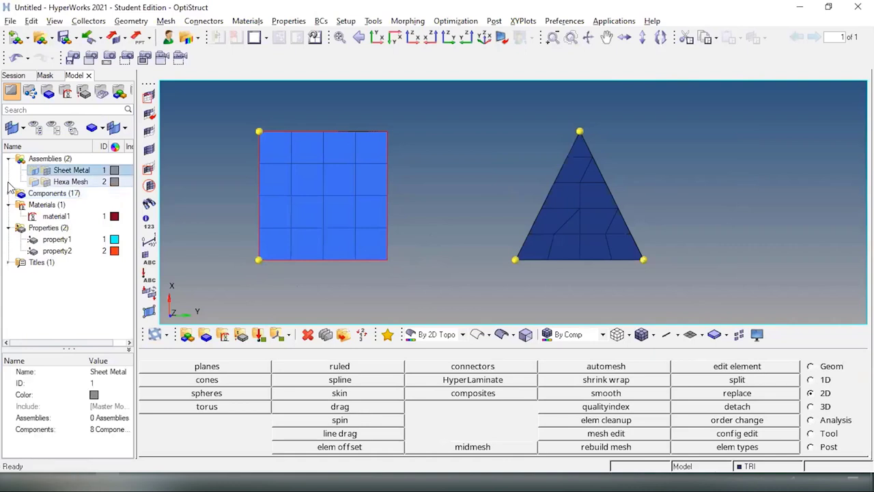